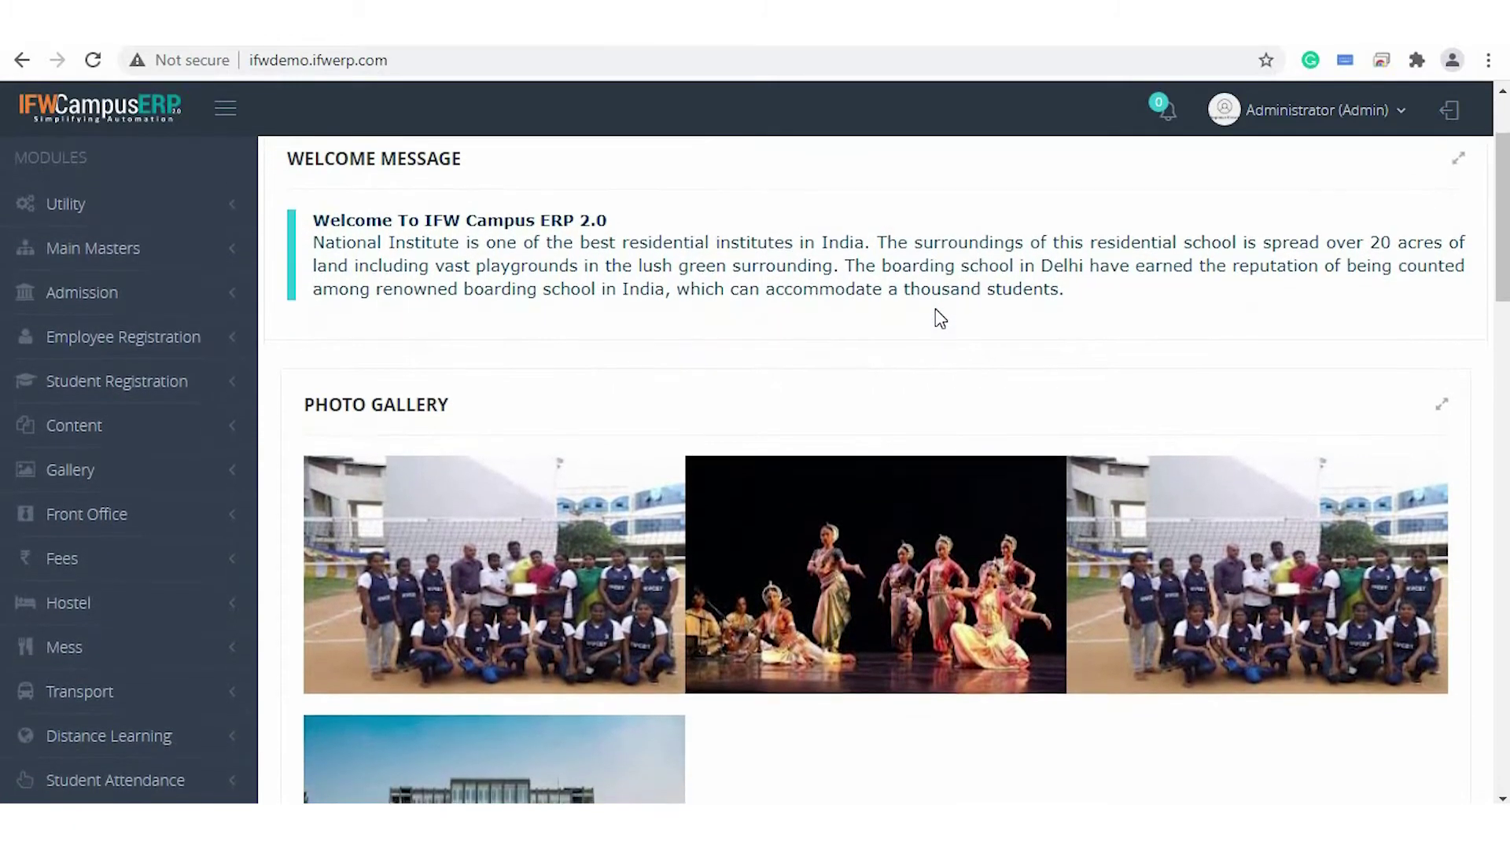
Open the Address Book form of the Front Office module.
scroll(936, 310, "down", 1)
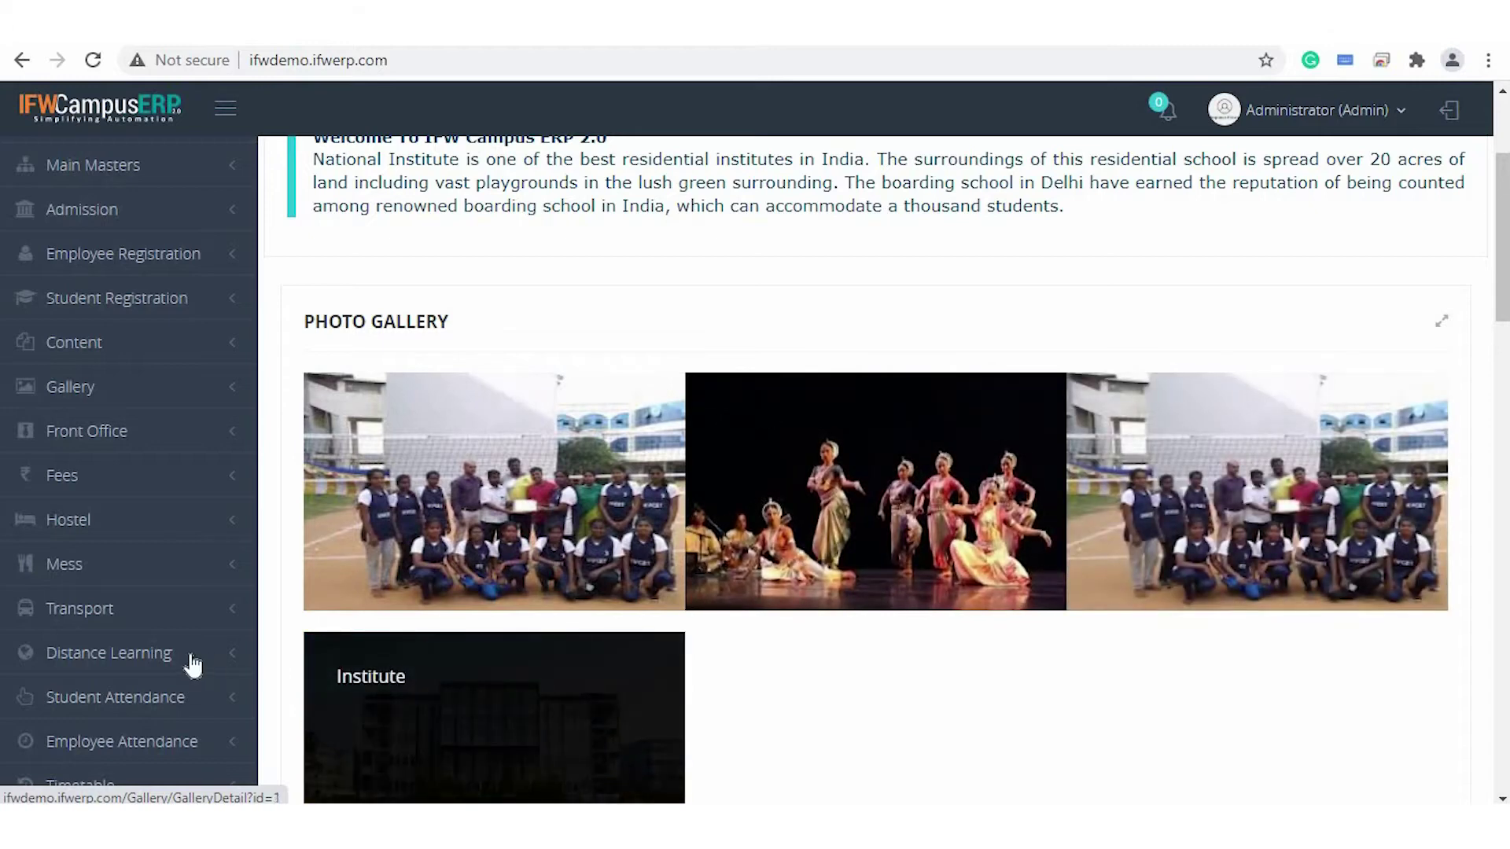
scroll(189, 663, "down", 1)
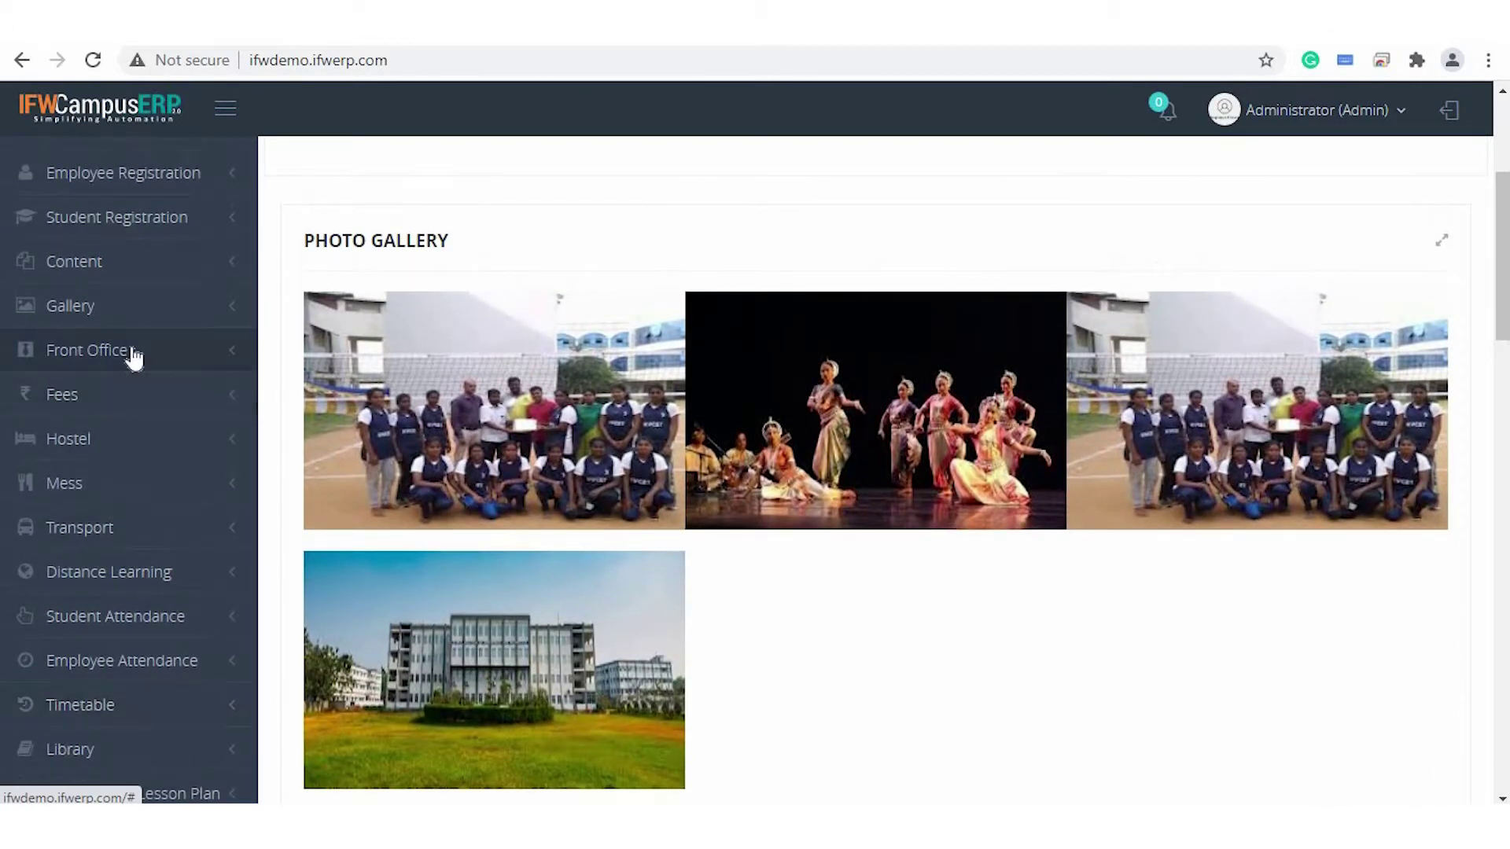
left_click(133, 356)
scroll(131, 355, "up", 1)
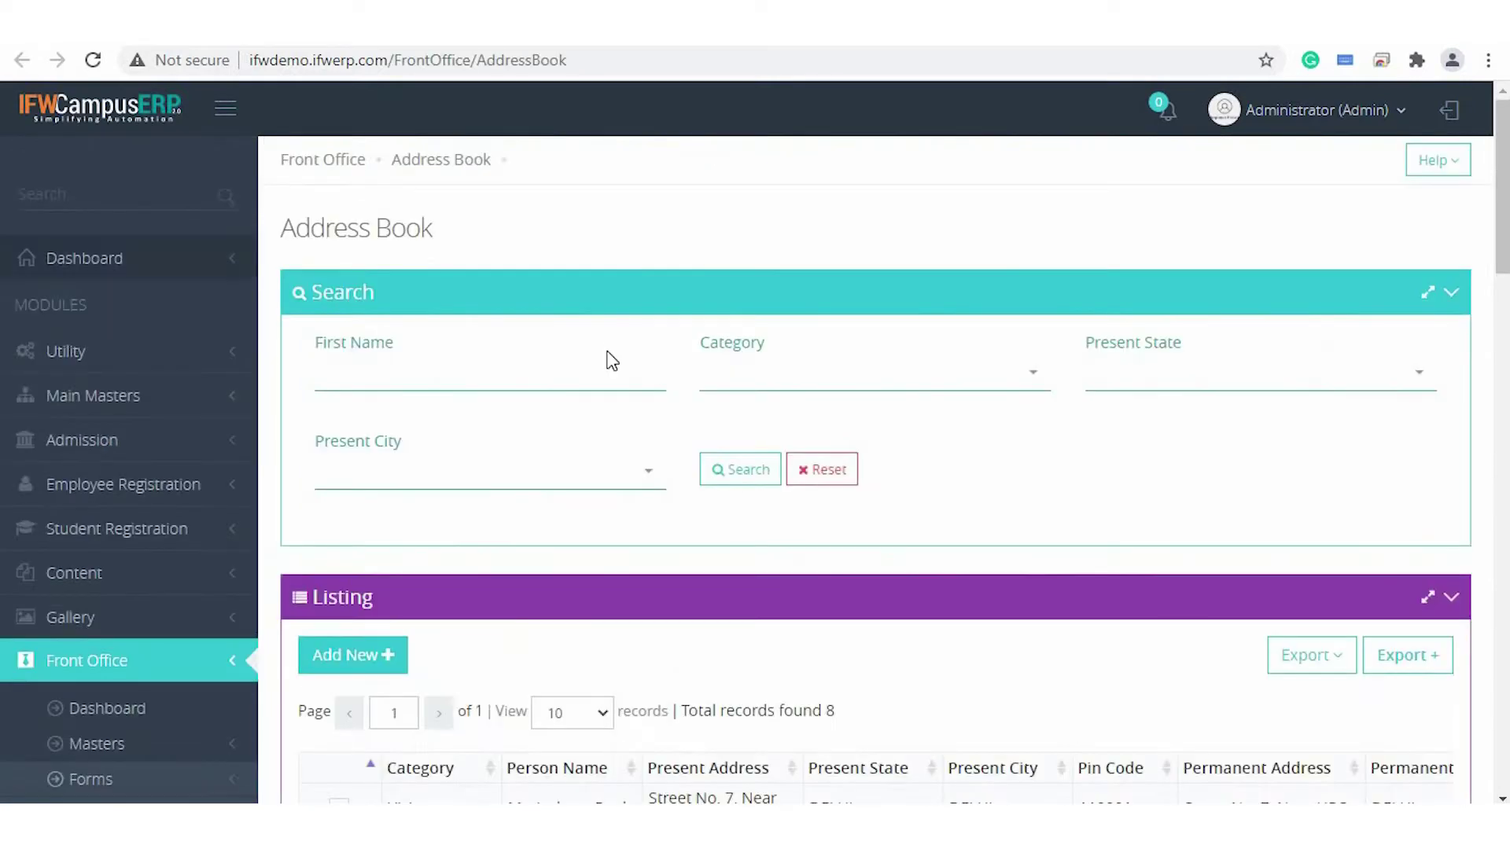
Look through the Address Book listing and its entry form.
scroll(611, 358, "down", 4)
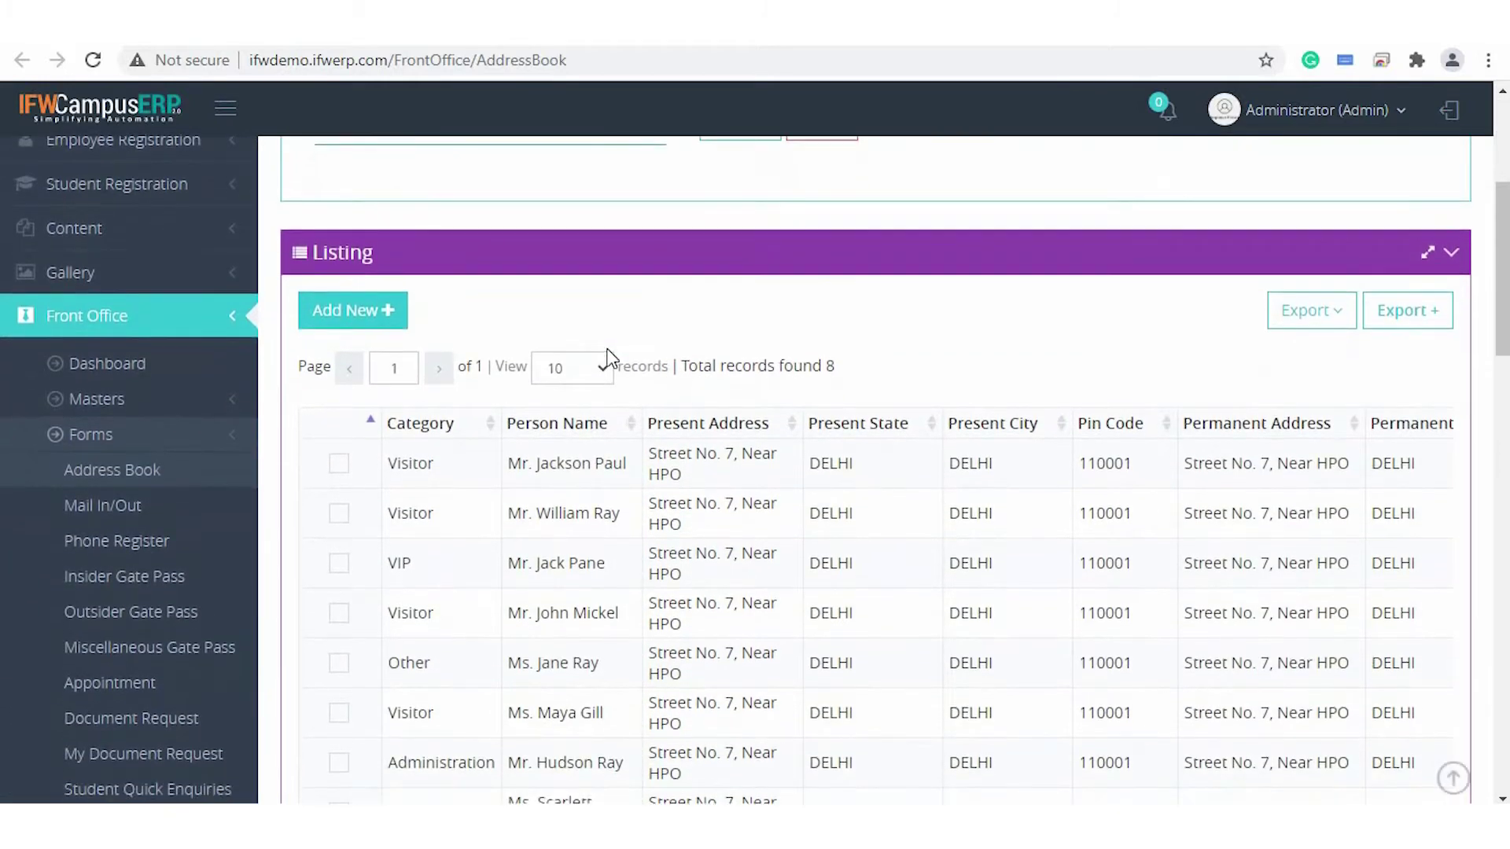
scroll(611, 358, "down", 1)
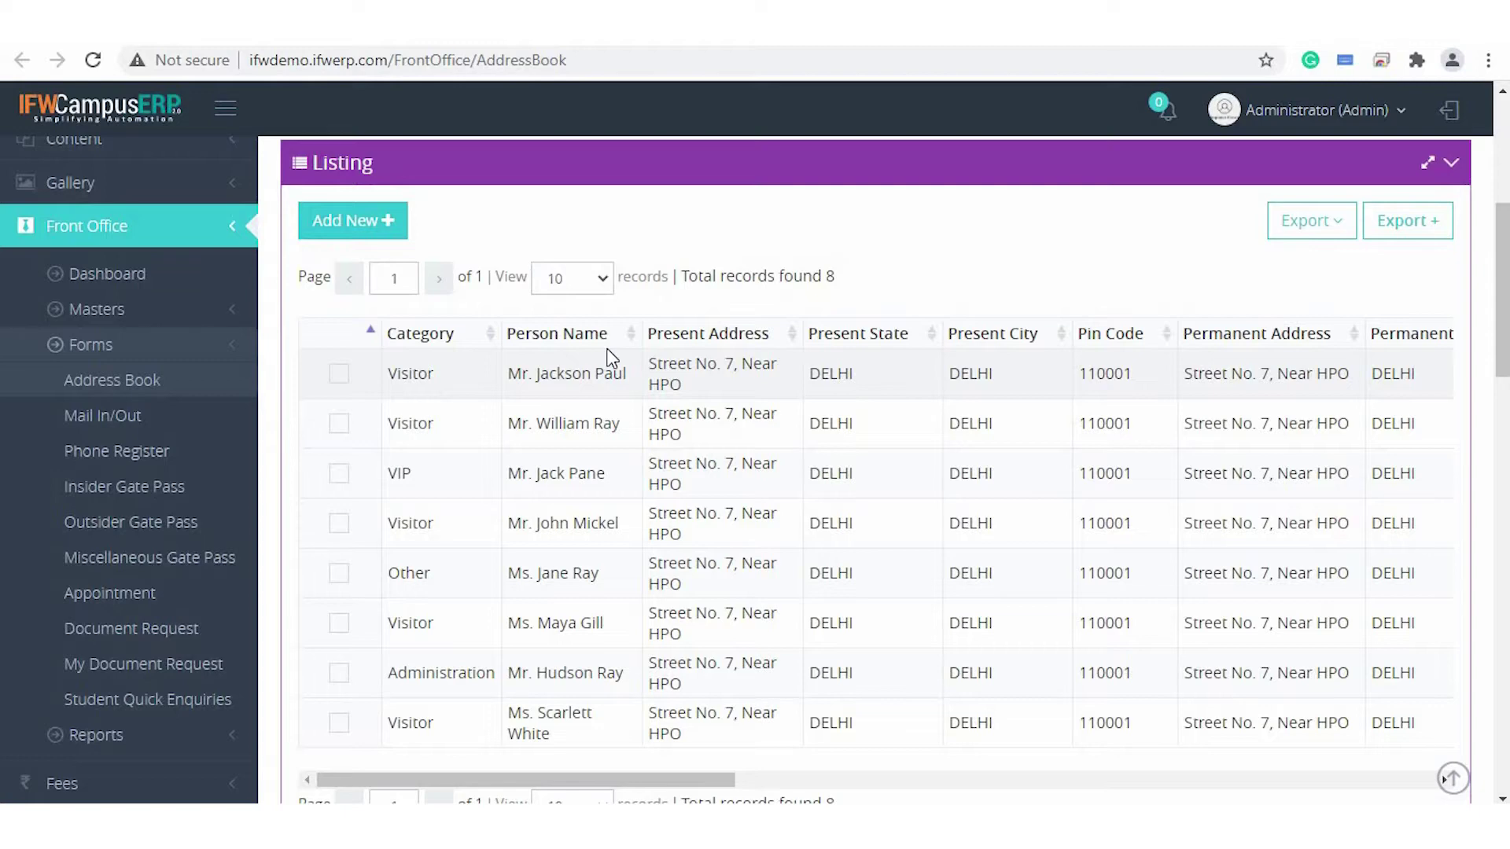
scroll(612, 359, "down", 2)
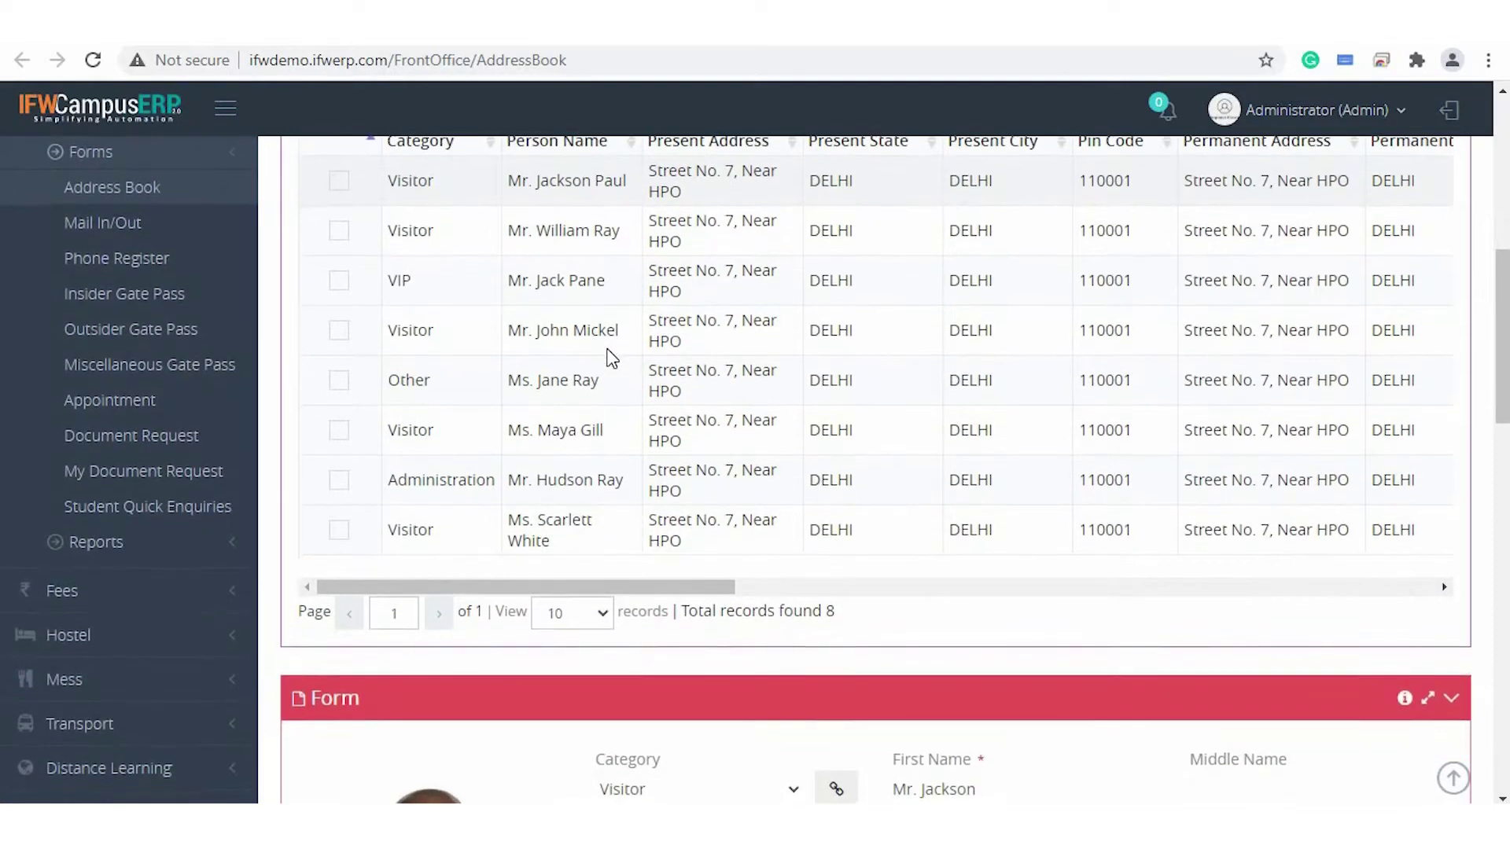
scroll(612, 358, "down", 1)
scroll(612, 359, "down", 3)
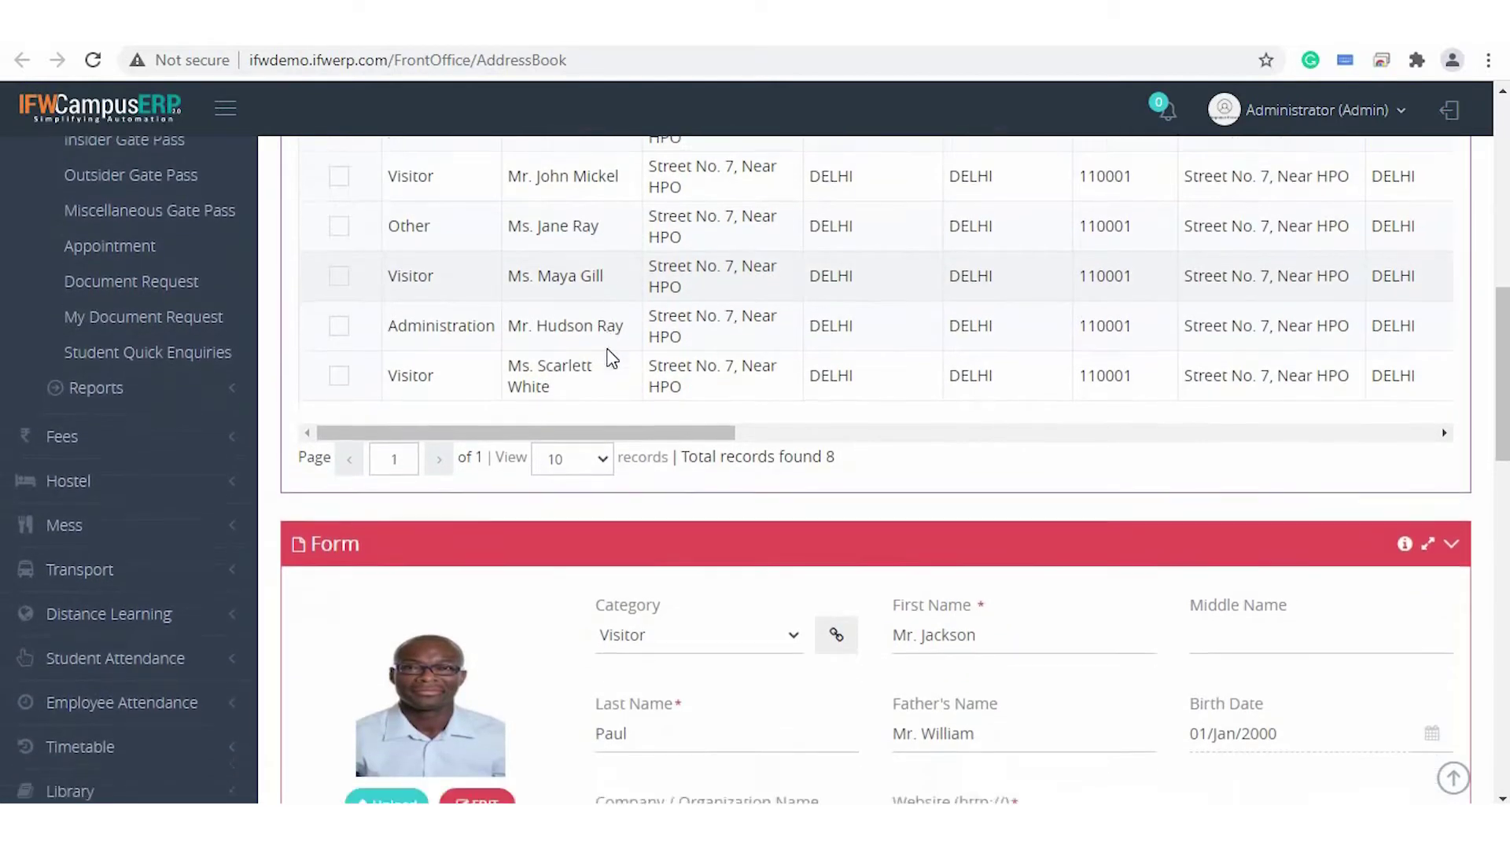
scroll(612, 359, "down", 1)
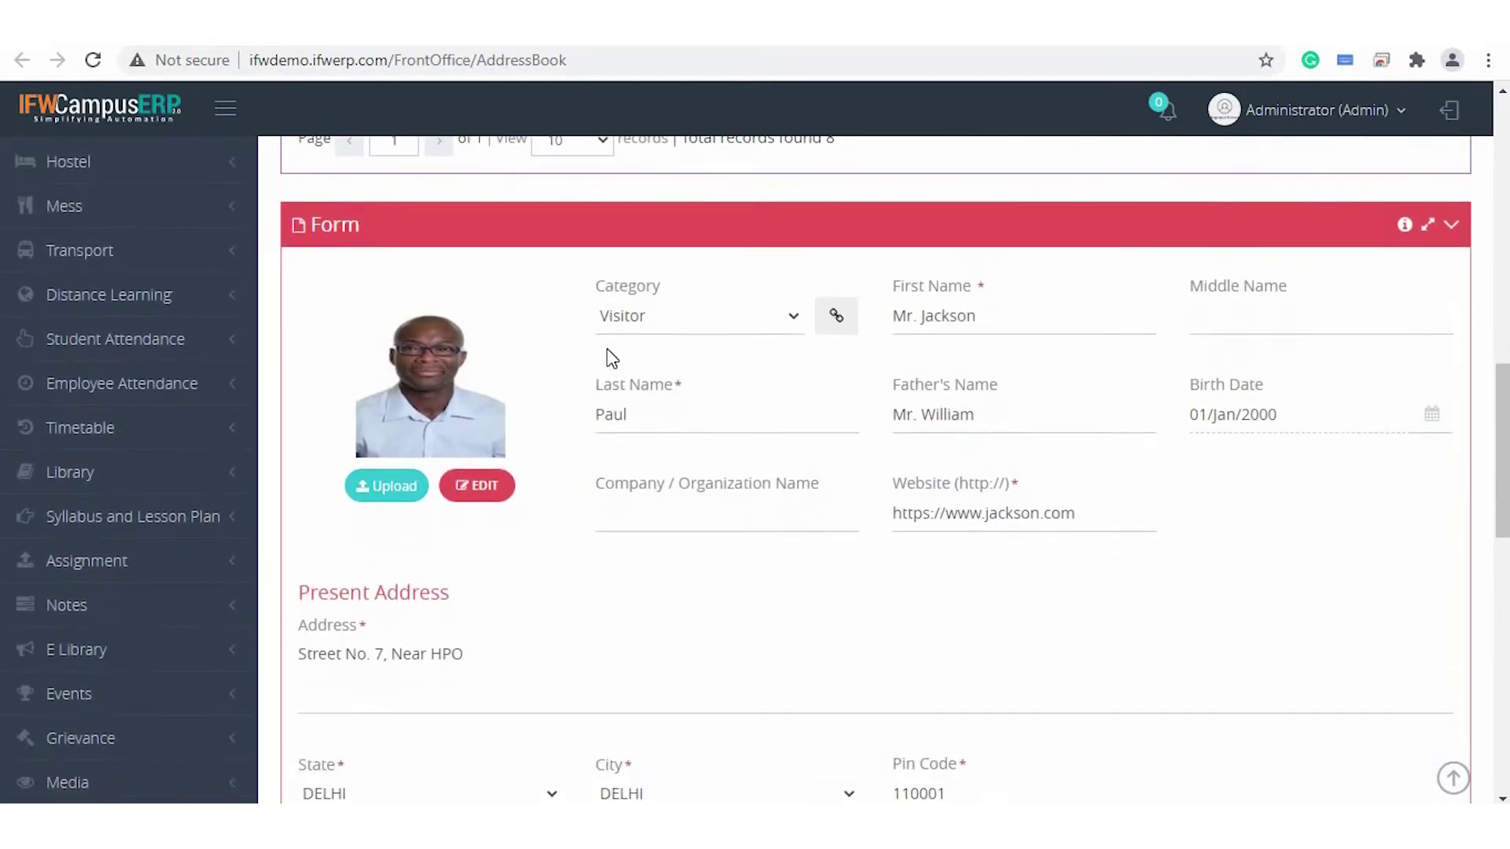
Examine the Address Book form's category options, personal details, address, contact and other detail fields.
left_click(702, 295)
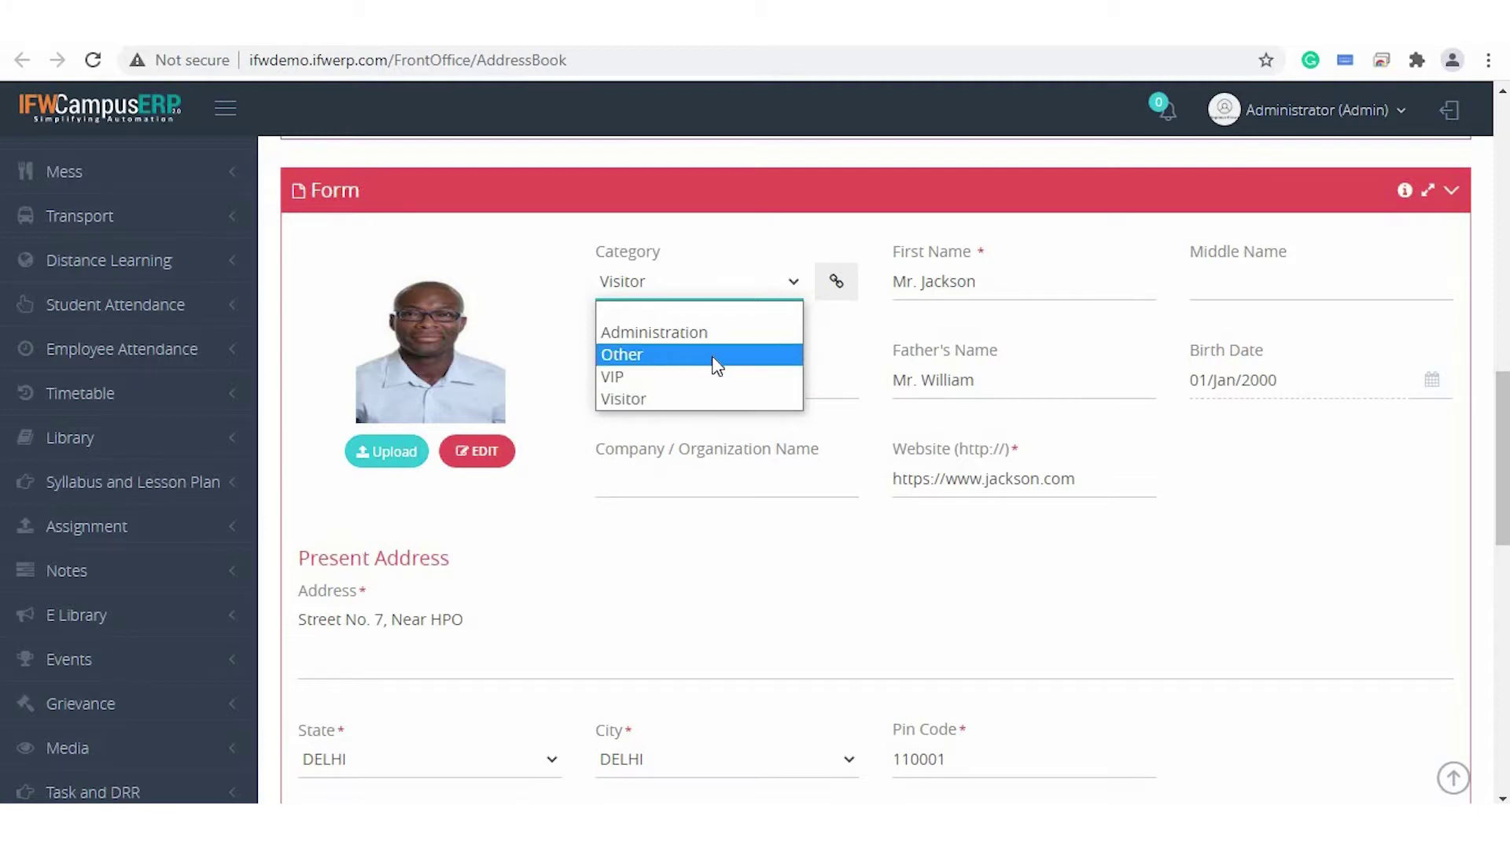
left_click(868, 368)
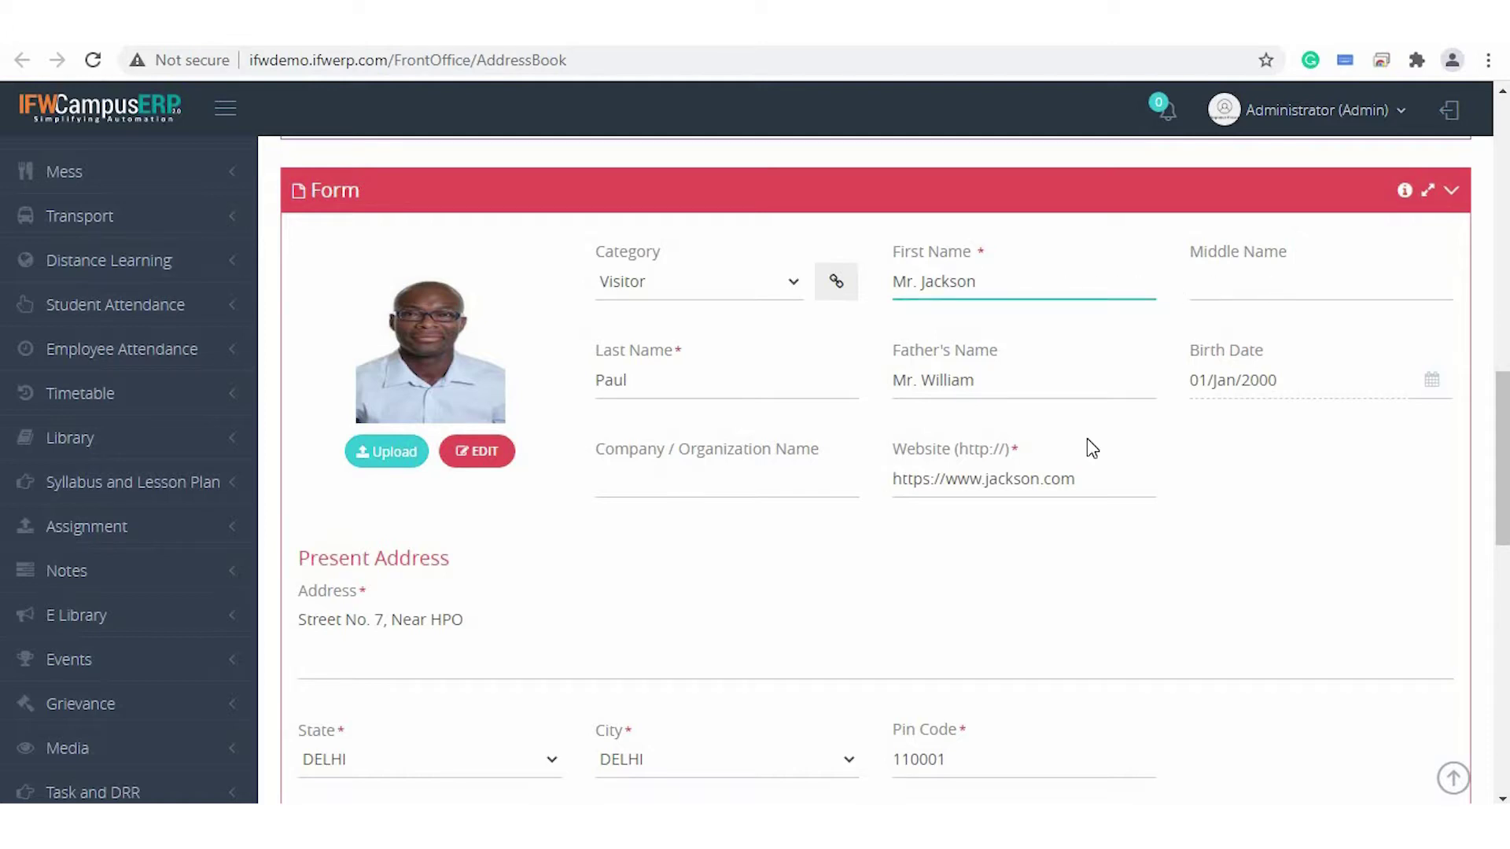
left_click(1086, 360)
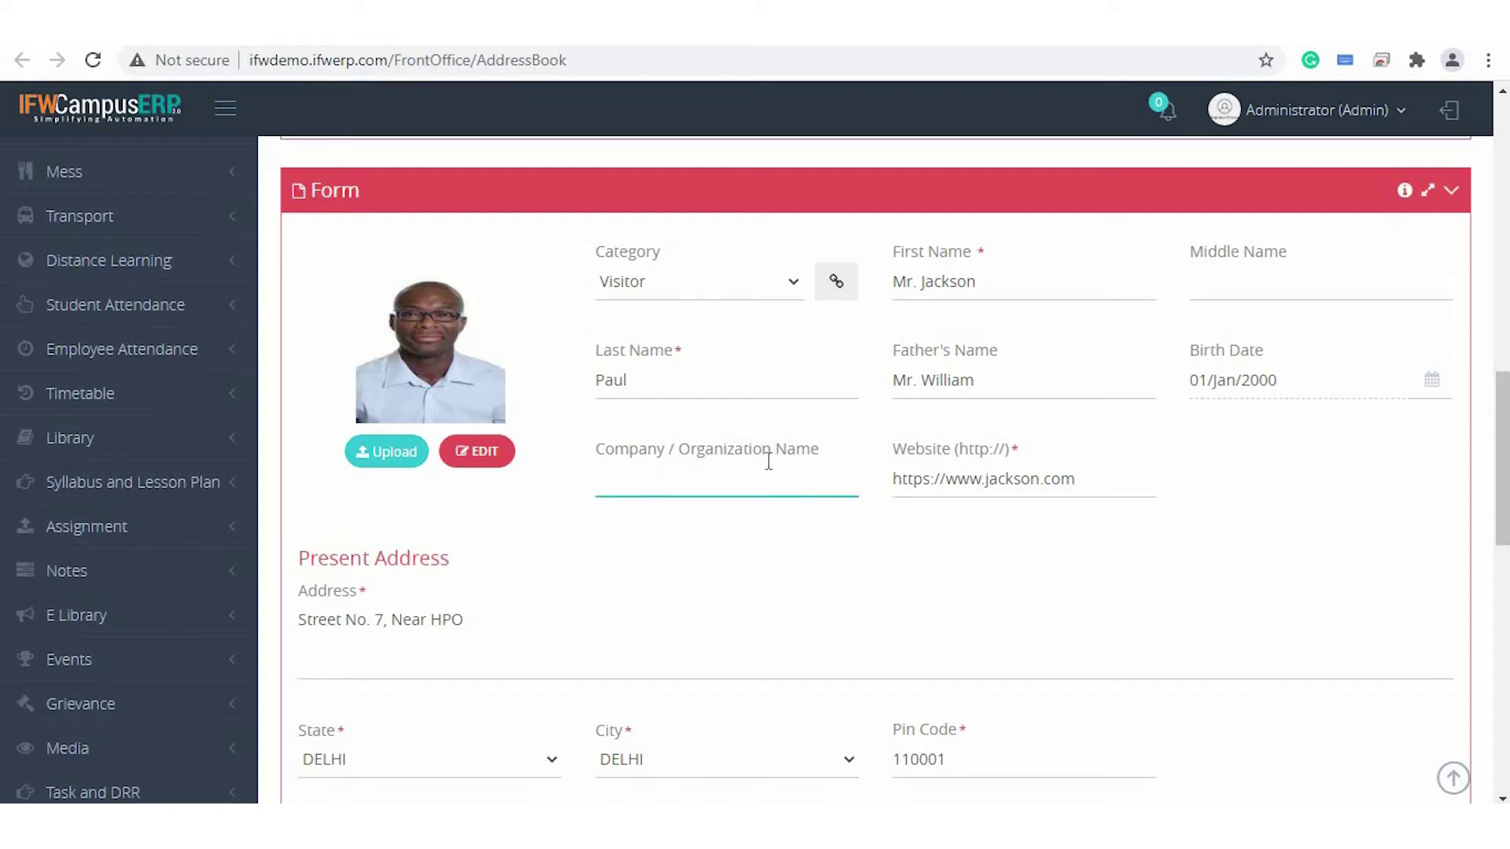
left_click(1152, 490)
scroll(975, 647, "down", 3)
scroll(973, 647, "down", 1)
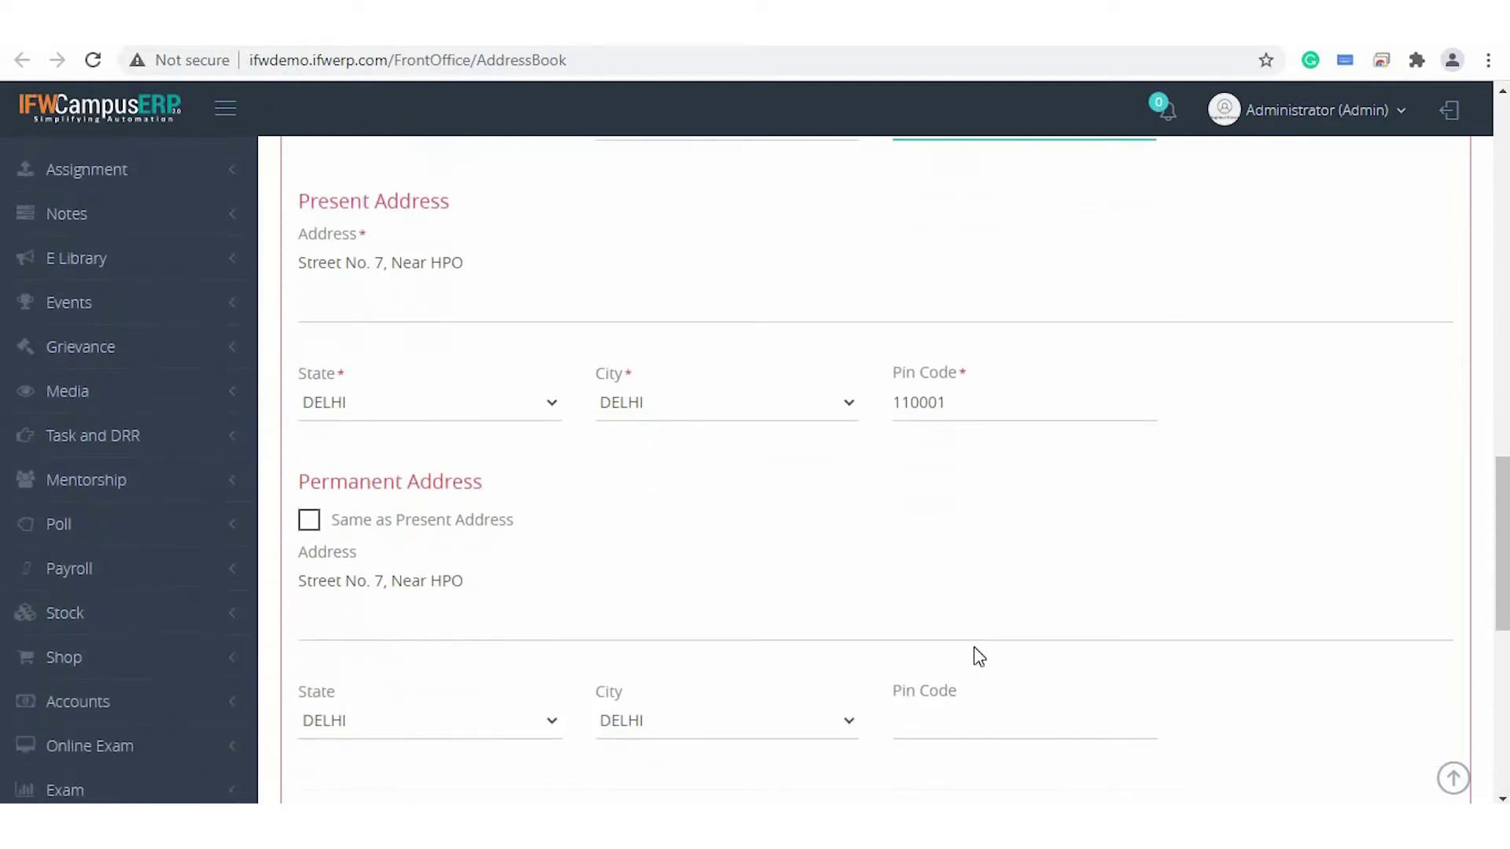
scroll(974, 647, "up", 3)
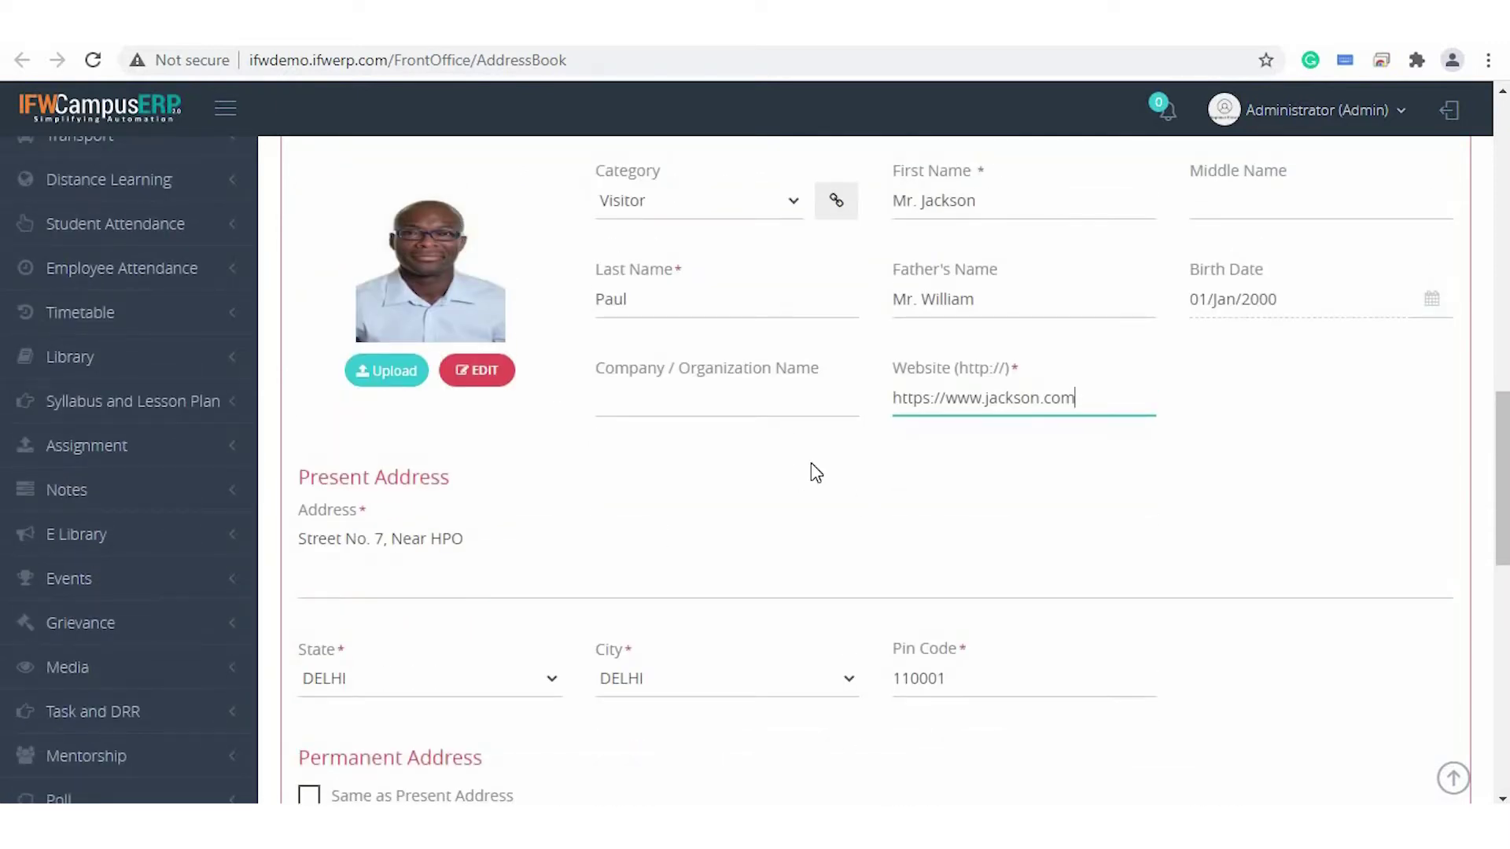
scroll(812, 472, "down", 5)
scroll(813, 471, "down", 6)
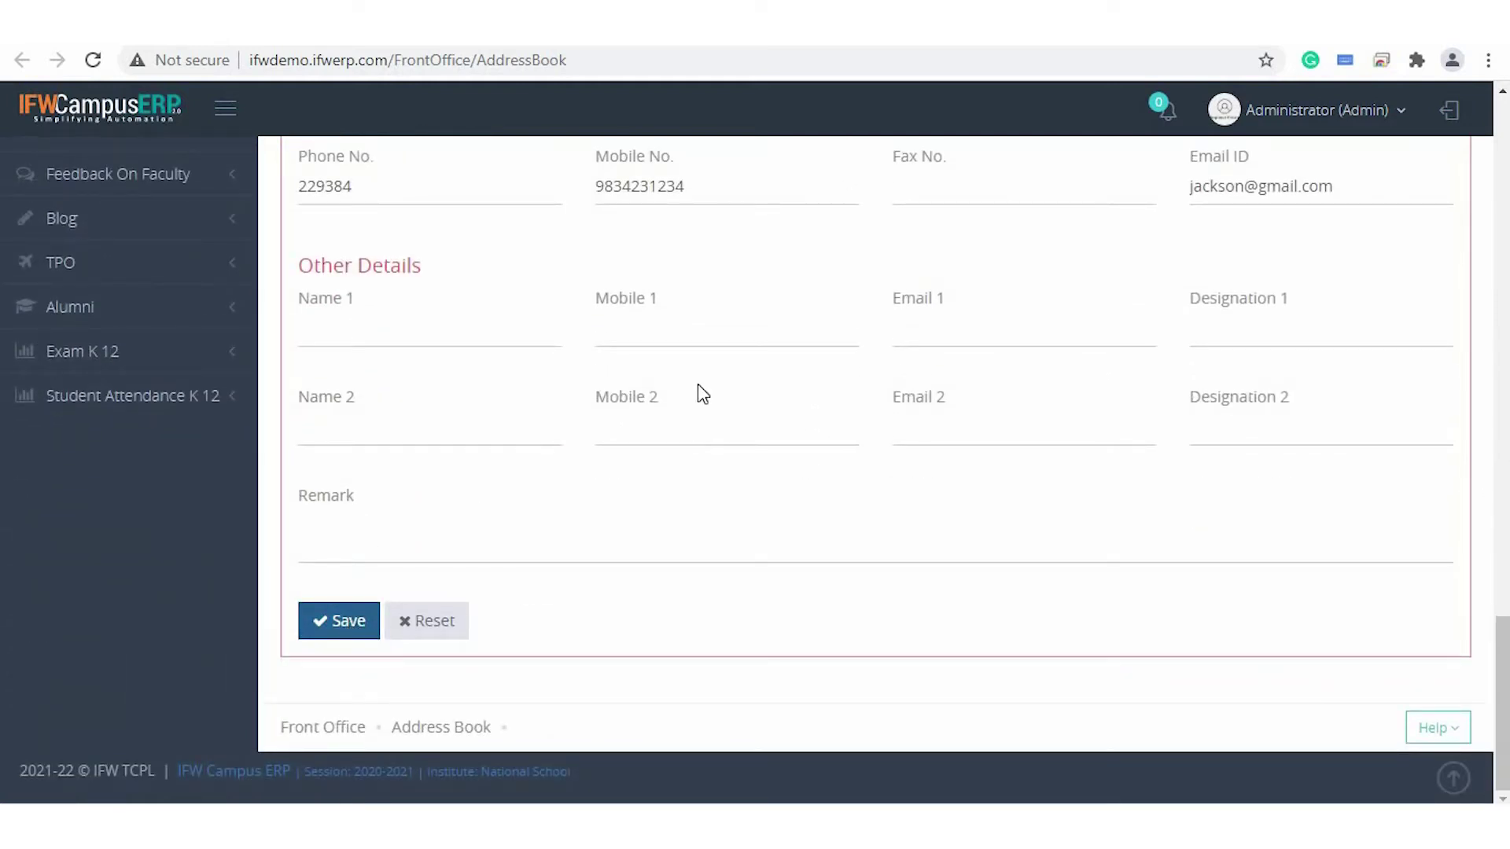
scroll(698, 387, "up", 15)
scroll(702, 391, "up", 3)
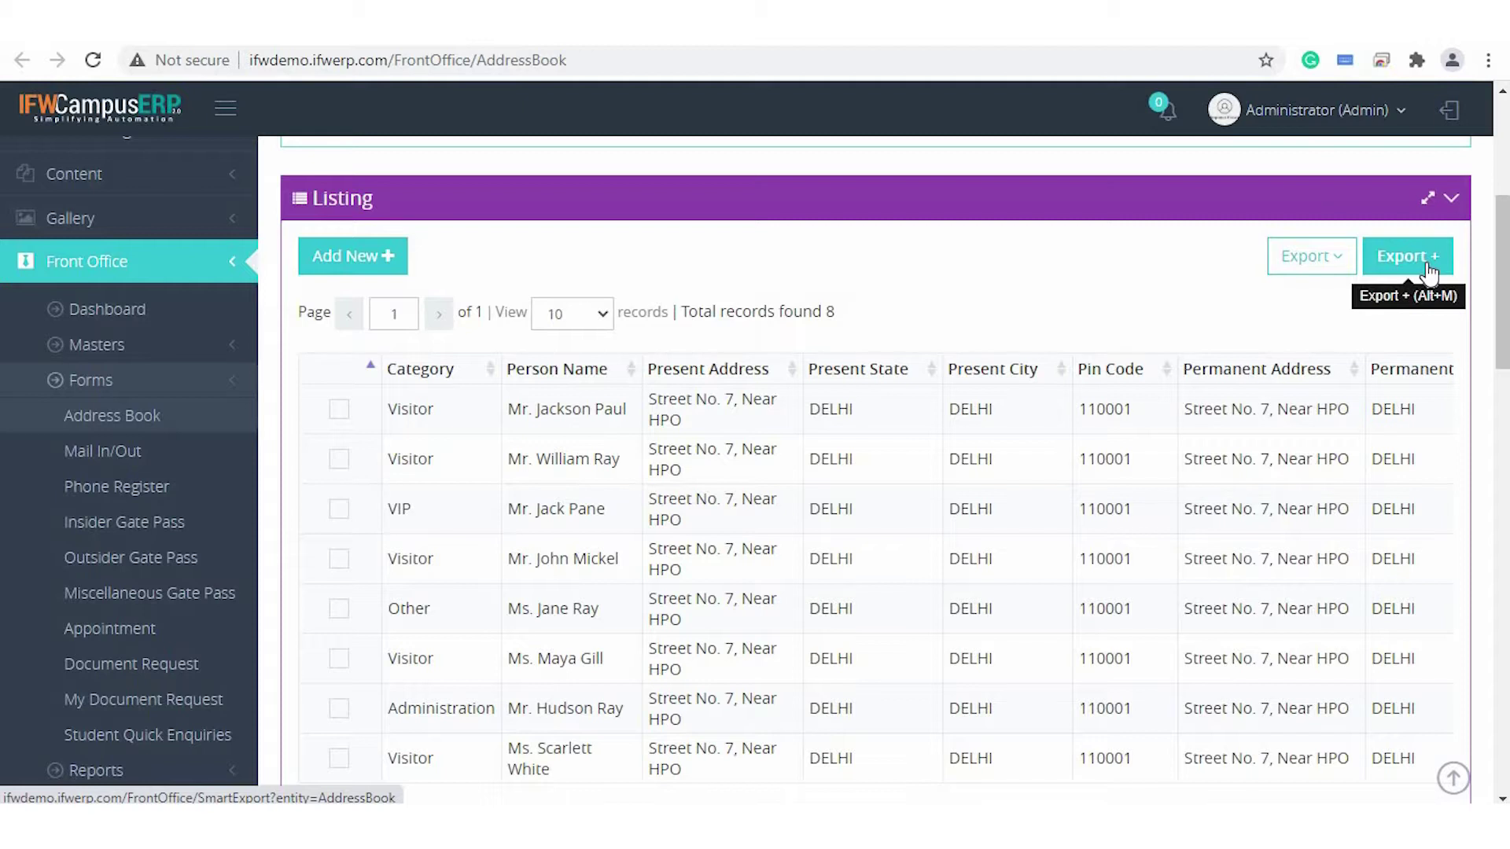
Generate the print version of the Address Book report, review it and return to the listing.
left_click(1318, 266)
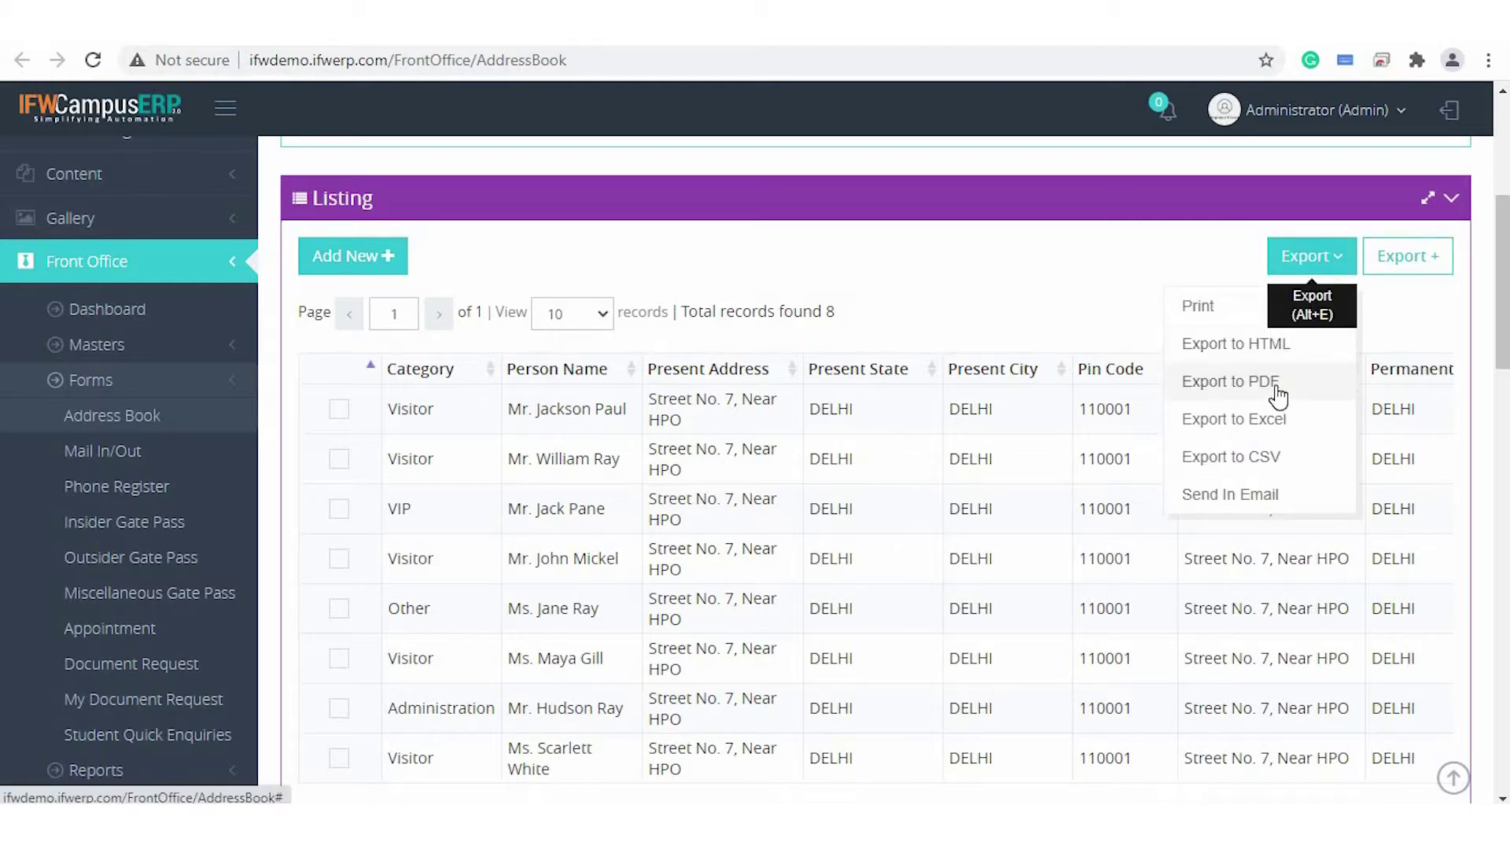
left_click(1200, 309)
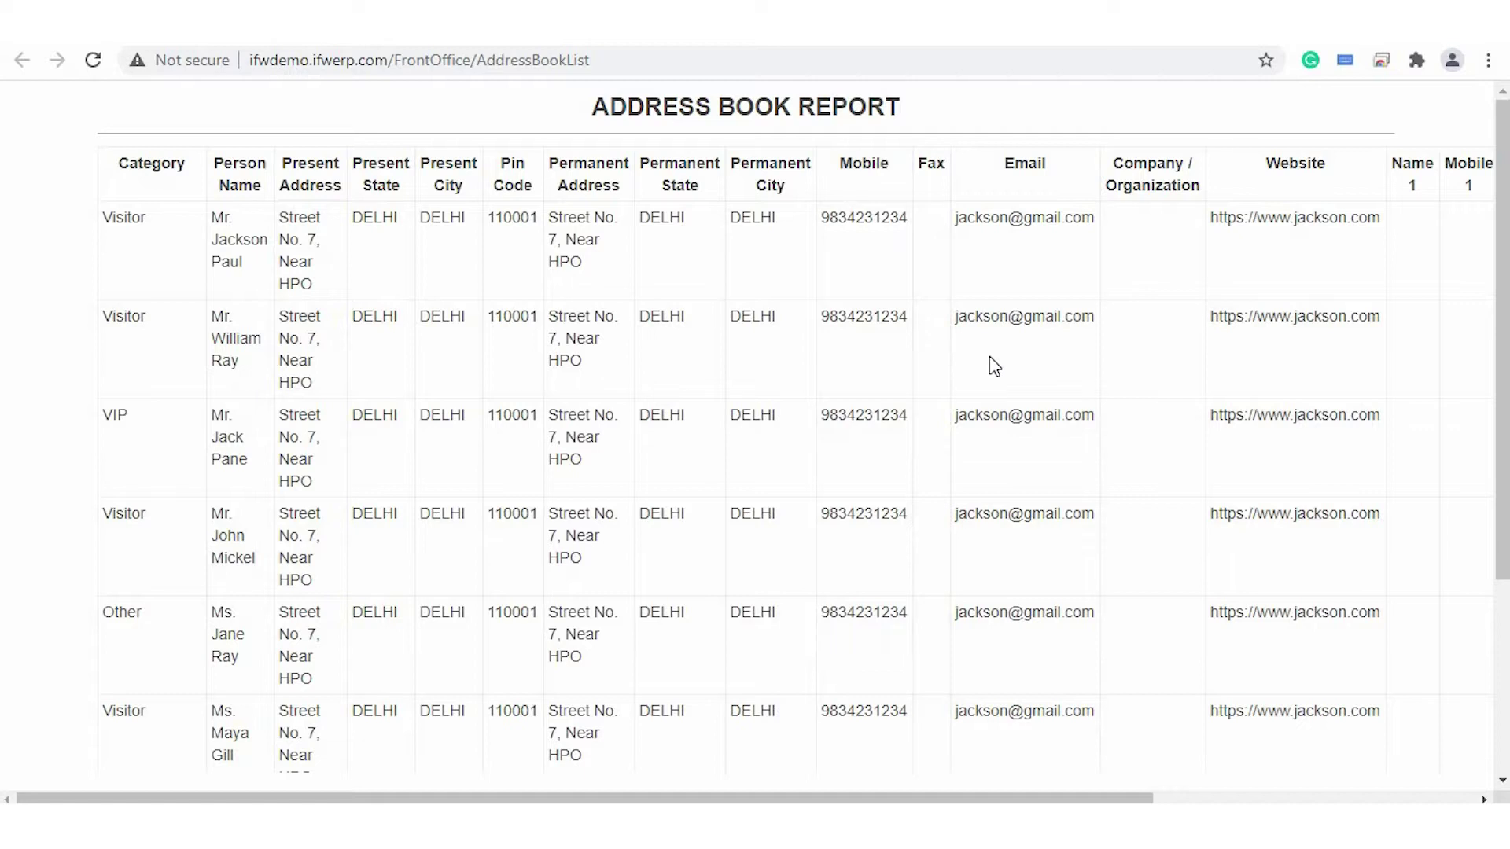
scroll(990, 358, "down", 1)
scroll(990, 358, "up", 1)
key("ctrl+w")
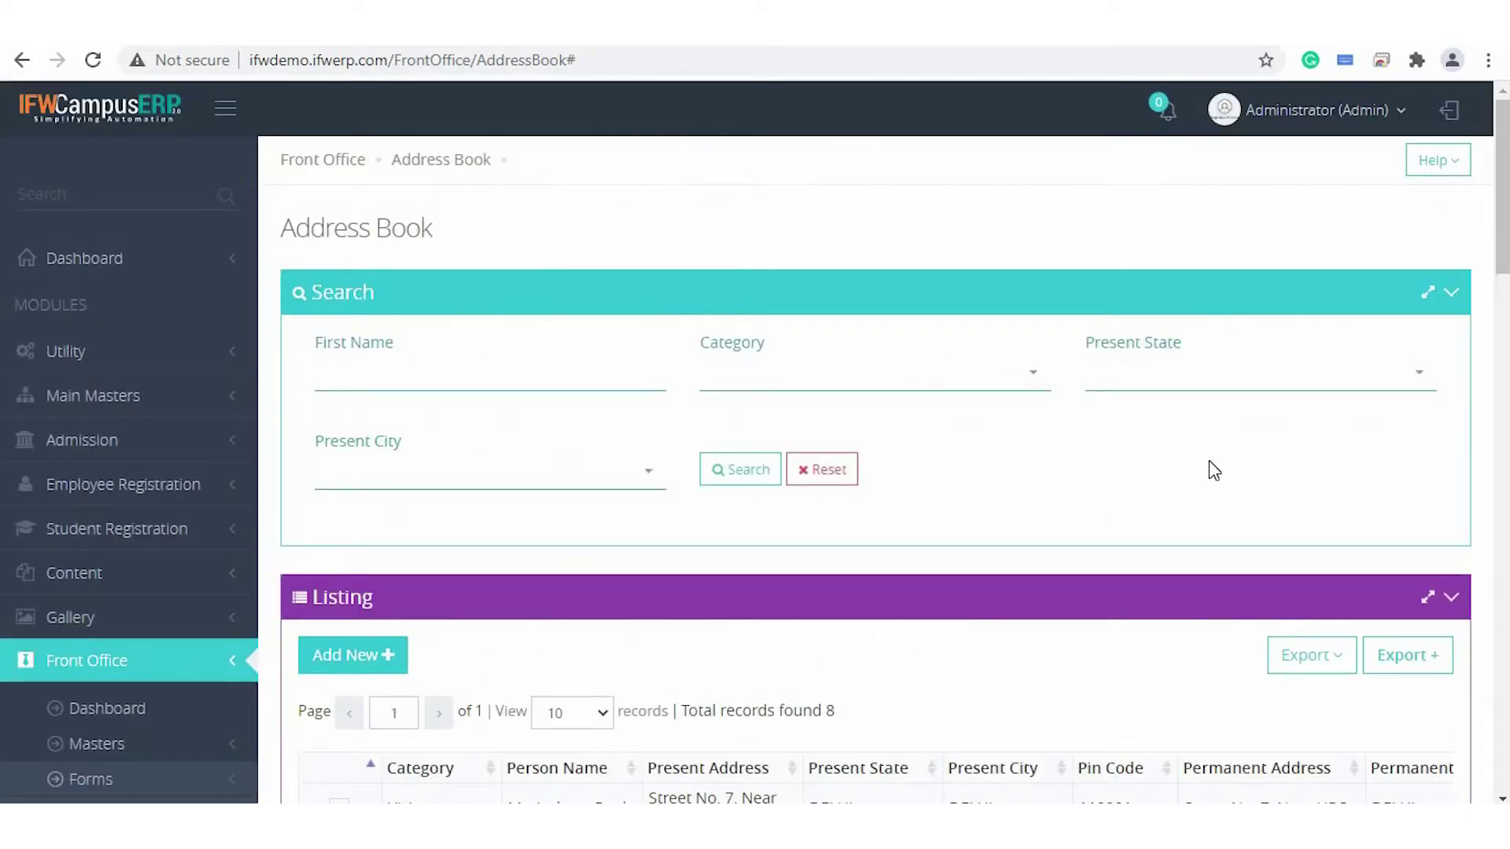
Start a custom Export + report with the Person Name, Present Address, Present State, Permanent Address, Mobile and Website columns.
scroll(1209, 460, "down", 3)
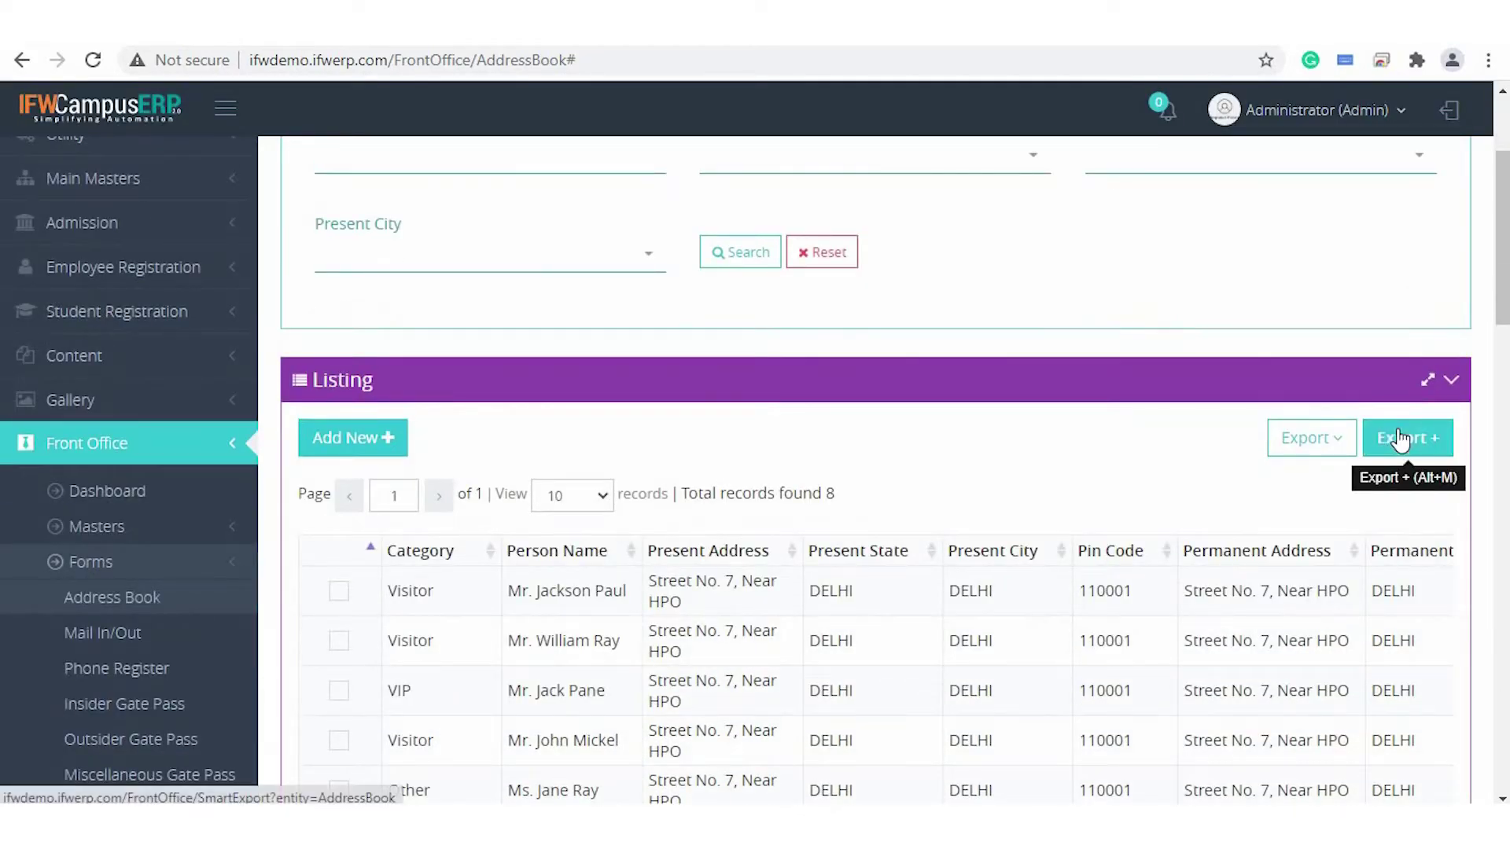
left_click(1399, 438)
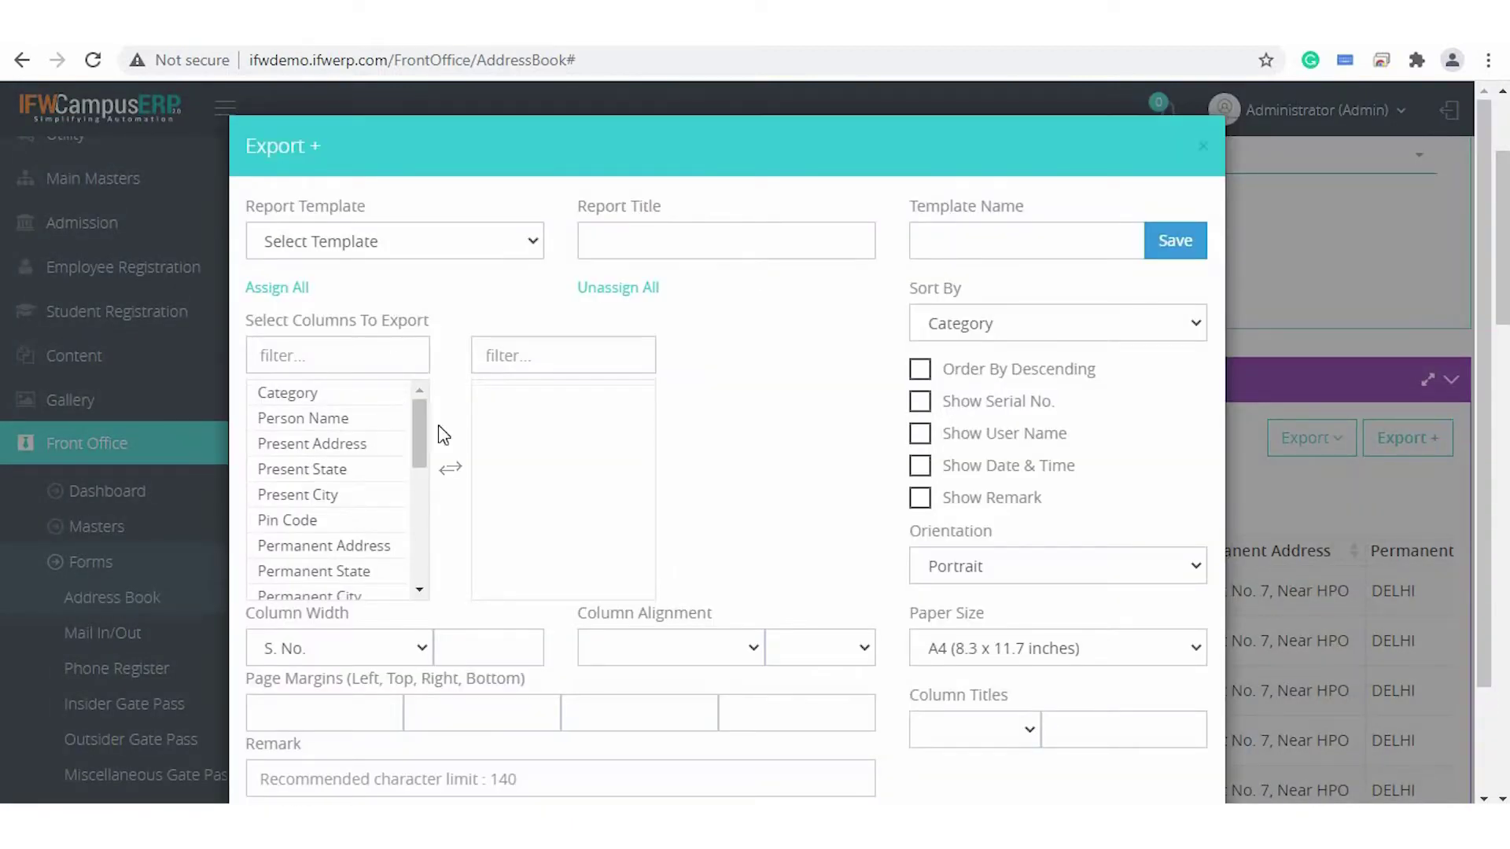
scroll(418, 487, "down", 5)
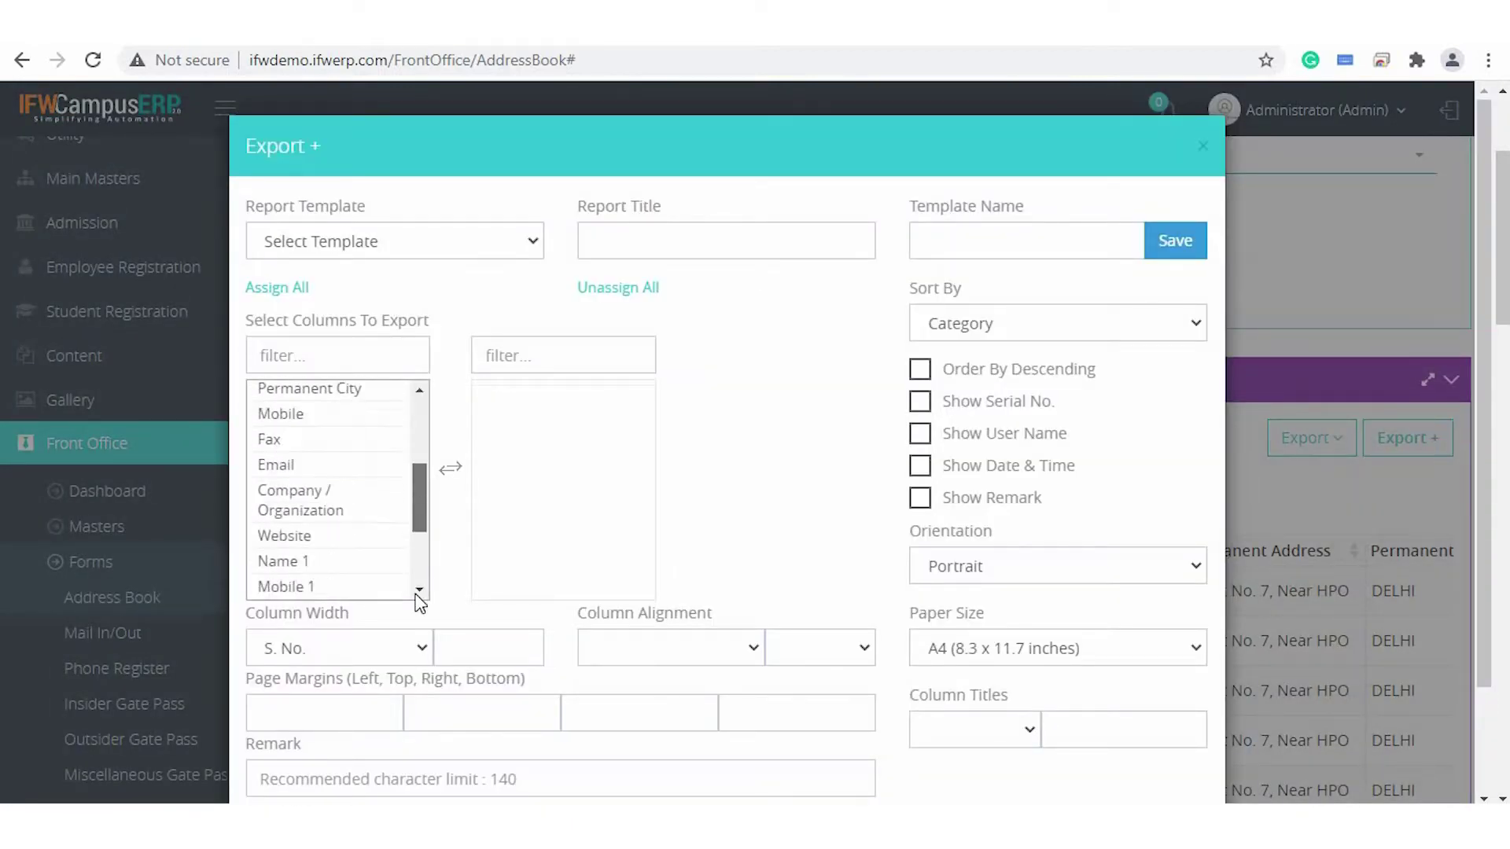
scroll(424, 469, "up", 5)
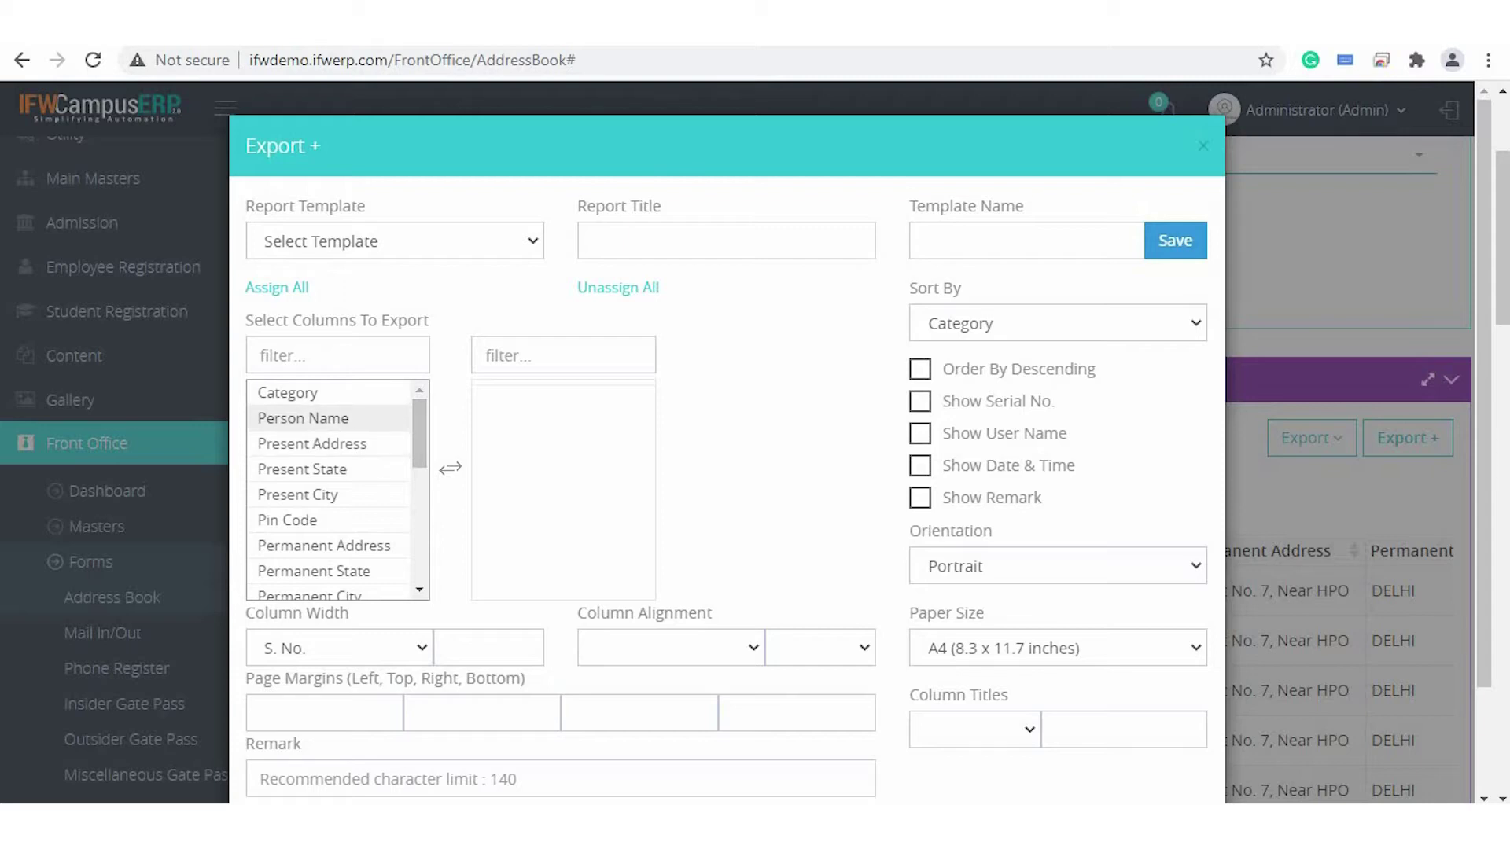
left_click(331, 421)
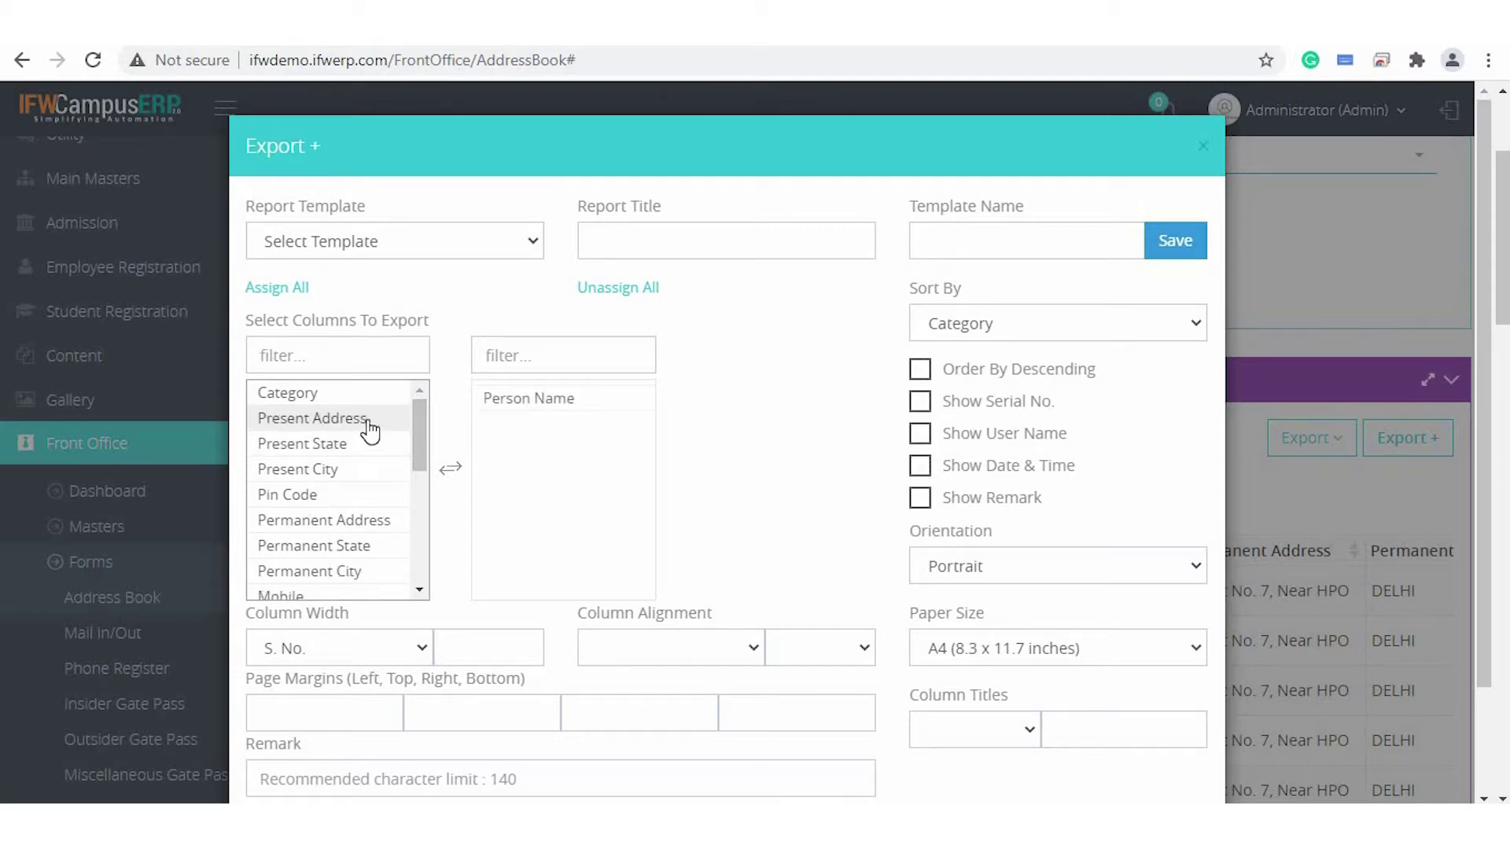
left_click(310, 496)
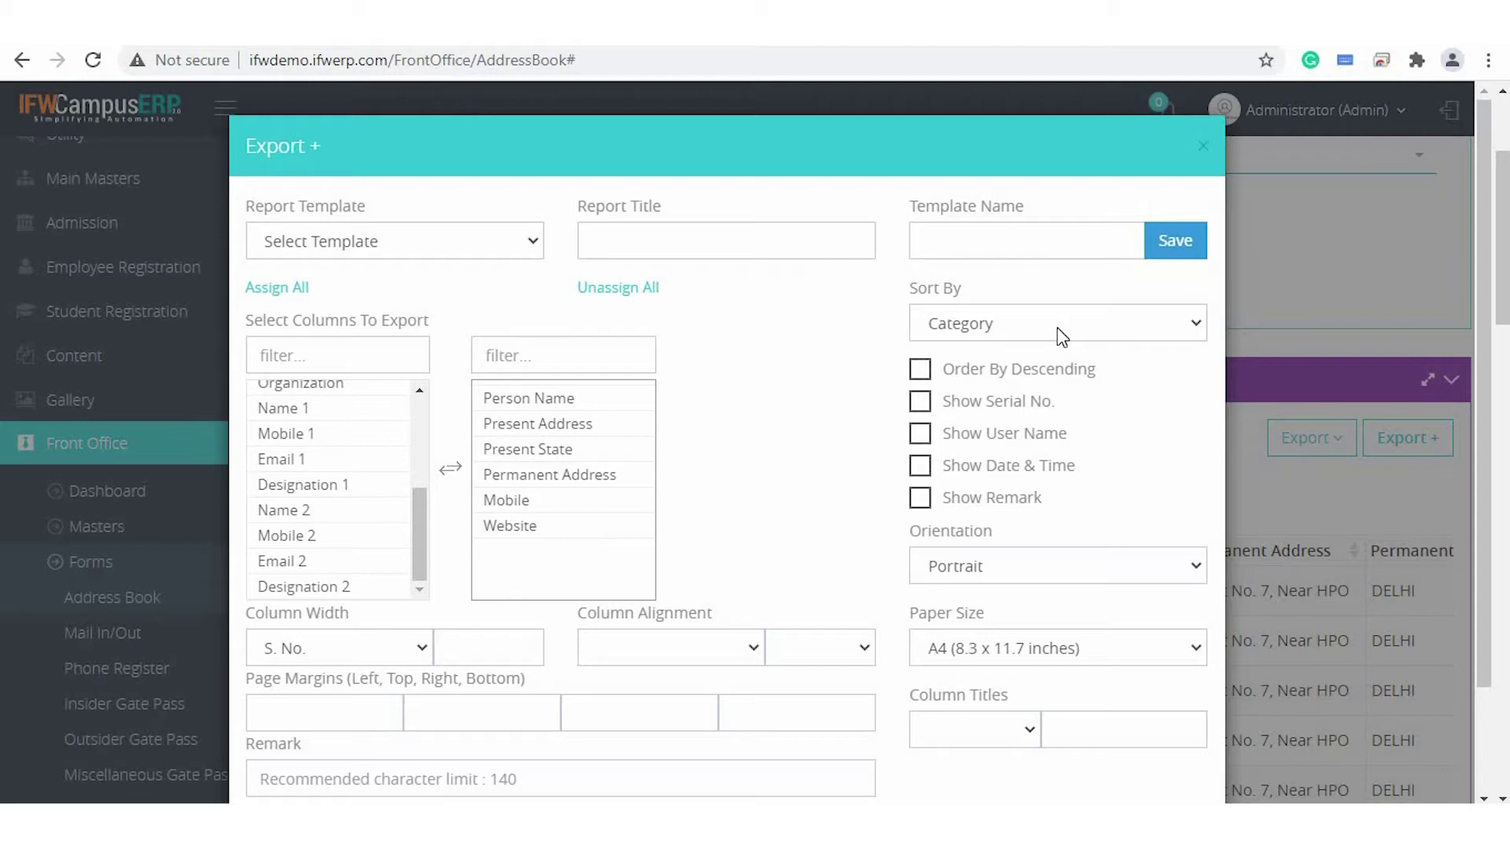
Add the Category column to the custom report, sort it by Category and enable Show Serial No.
left_click(1058, 331)
left_click(1057, 330)
left_click(1057, 330)
left_click(1014, 323)
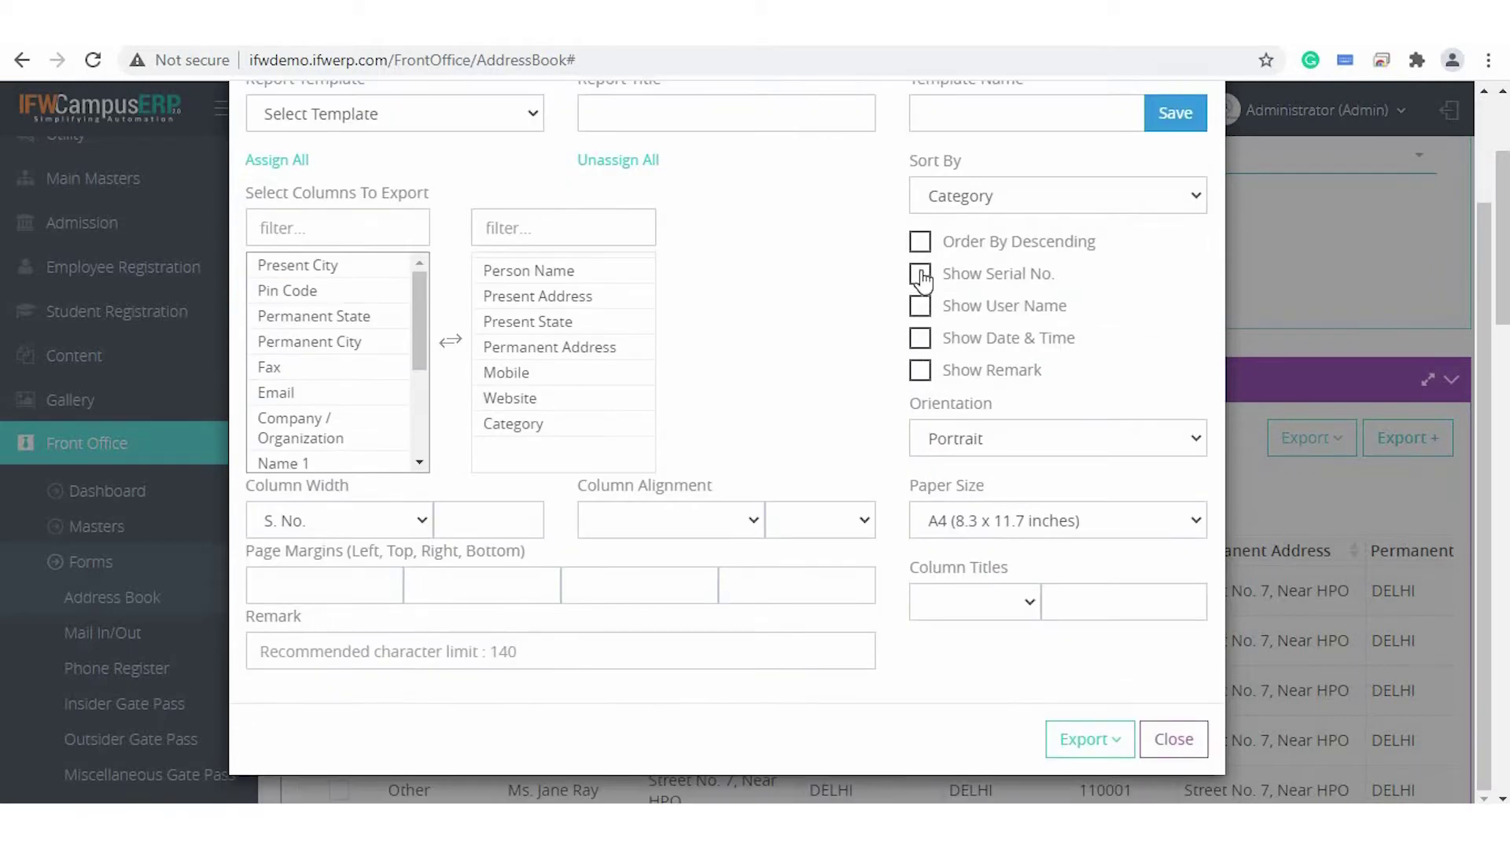
left_click(920, 274)
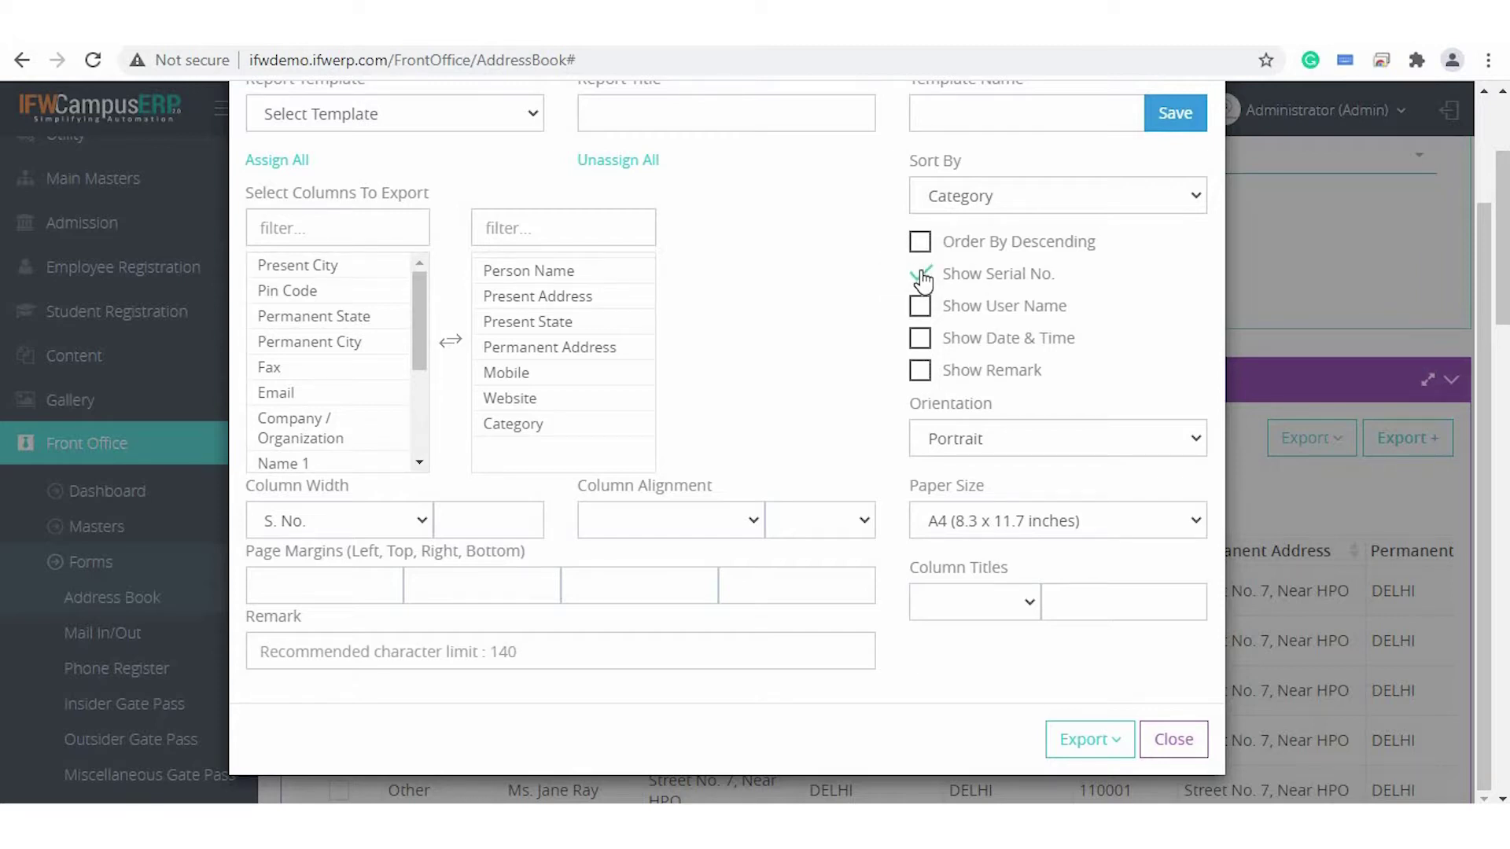
Set all four page margins to 0.5 and the Mobile column's alignment to Center.
scroll(395, 586, "down", 1)
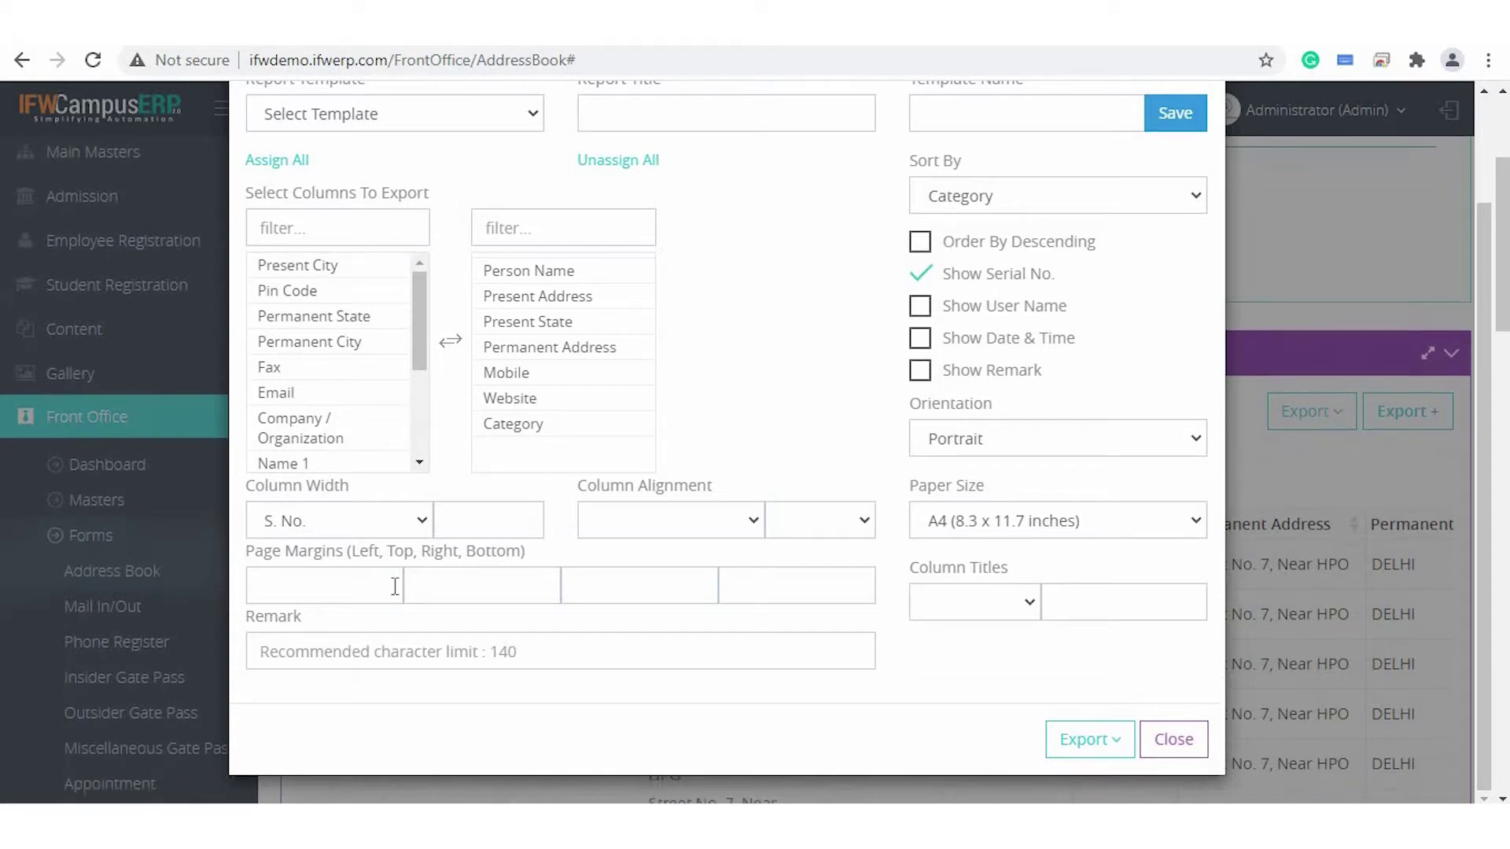
left_click(394, 587)
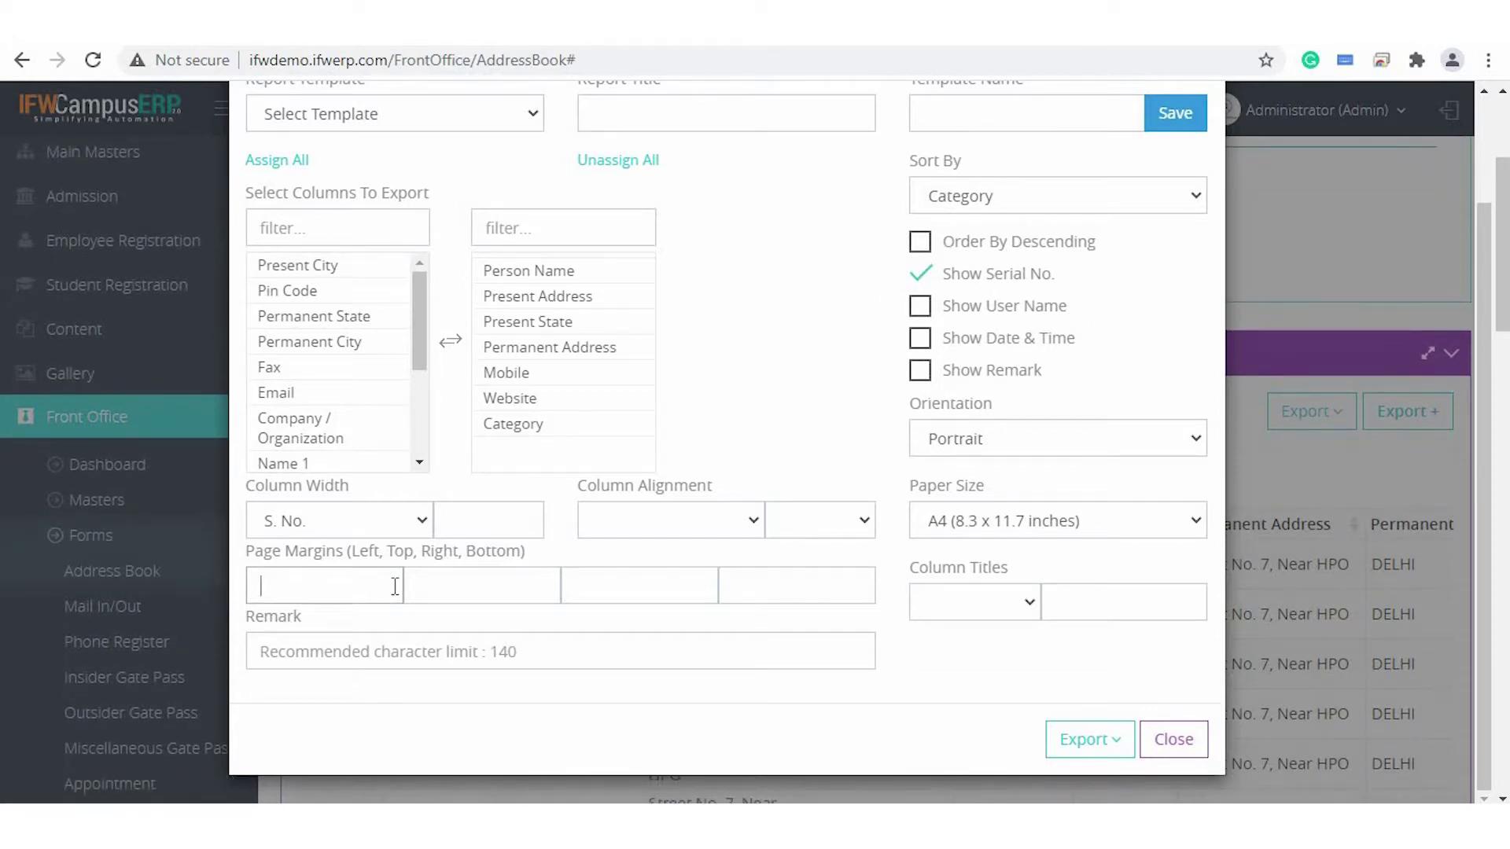
left_click(695, 516)
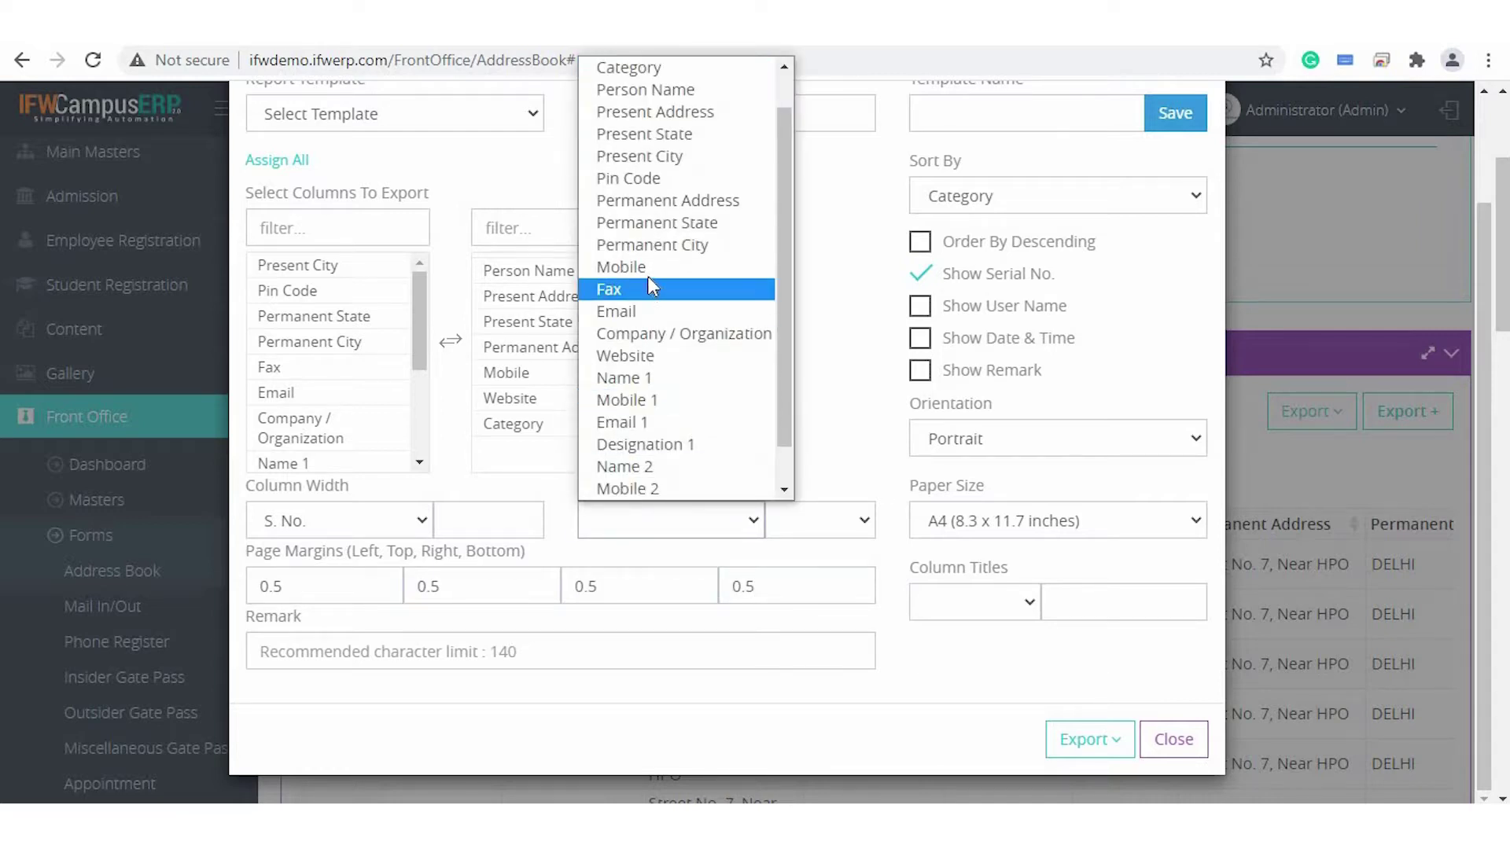
left_click(648, 267)
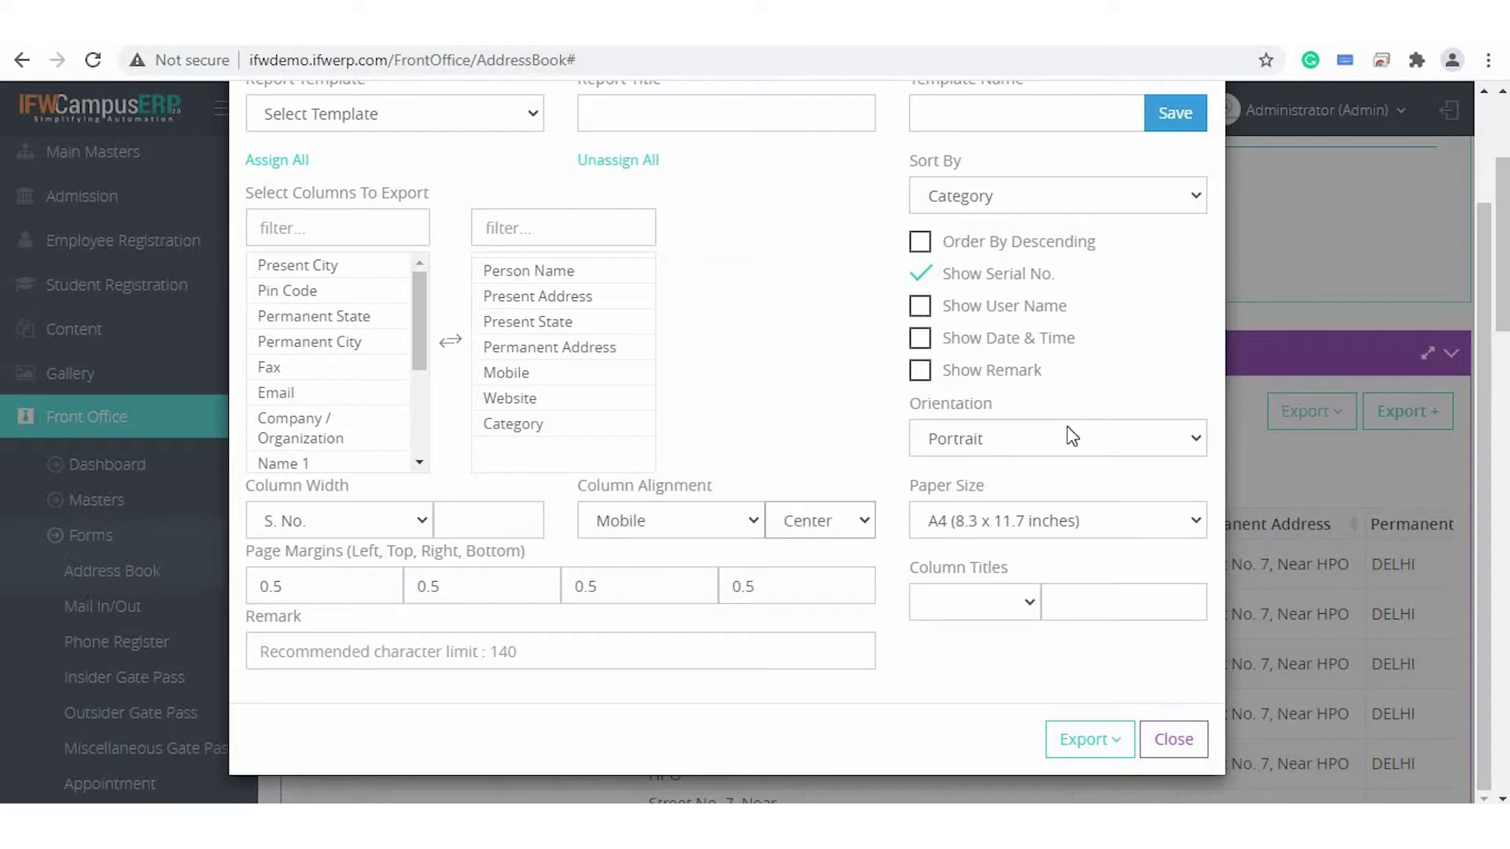
Set the paper size to A4 (8.3 x 11.7 inches) and print the custom address book report.
left_click(1063, 526)
left_click(1060, 532)
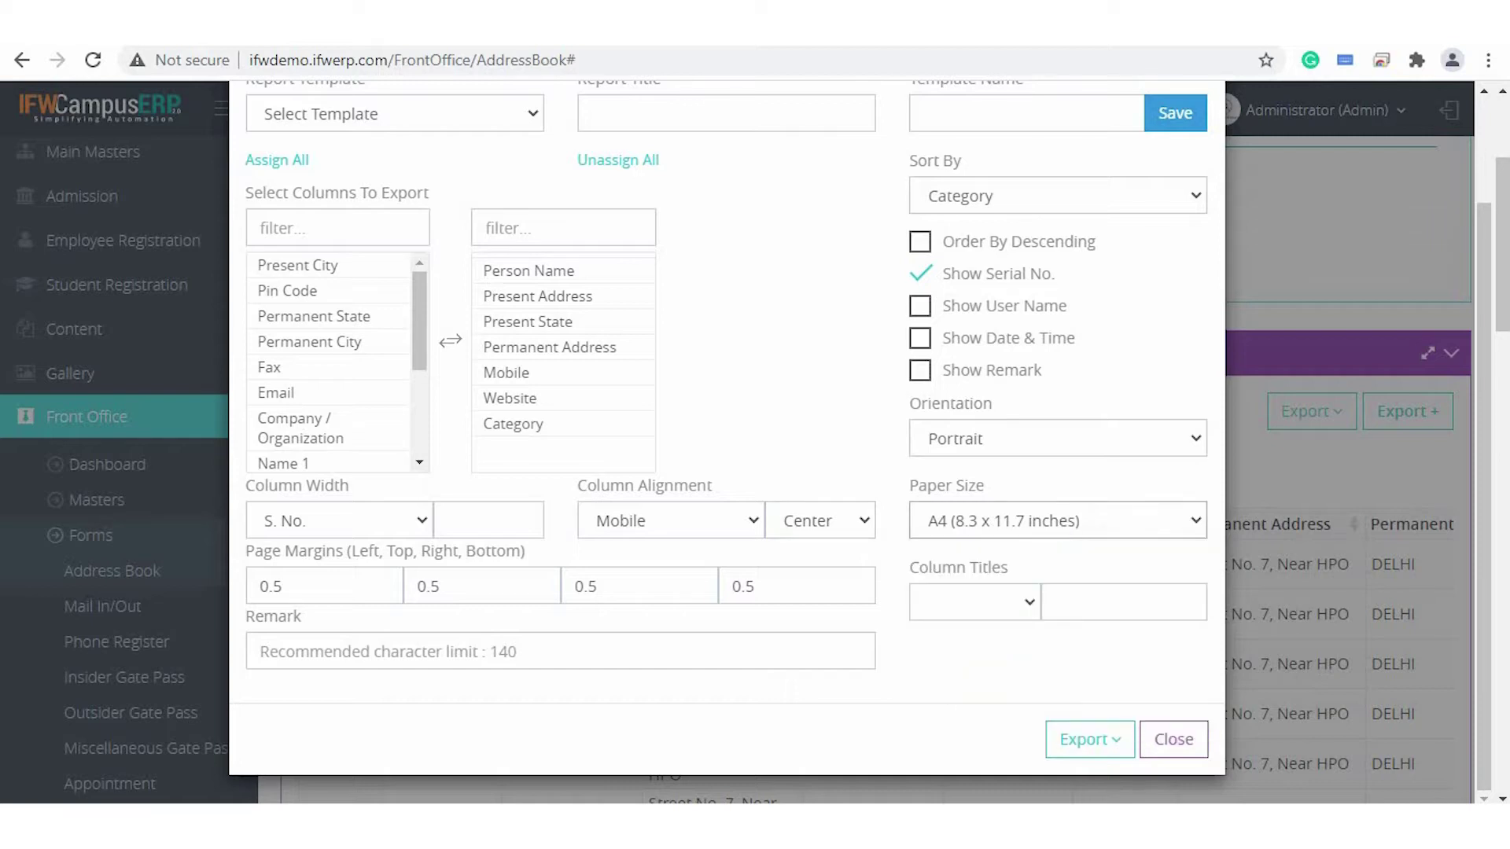
left_click(1077, 741)
scroll(1073, 723, "down", 3)
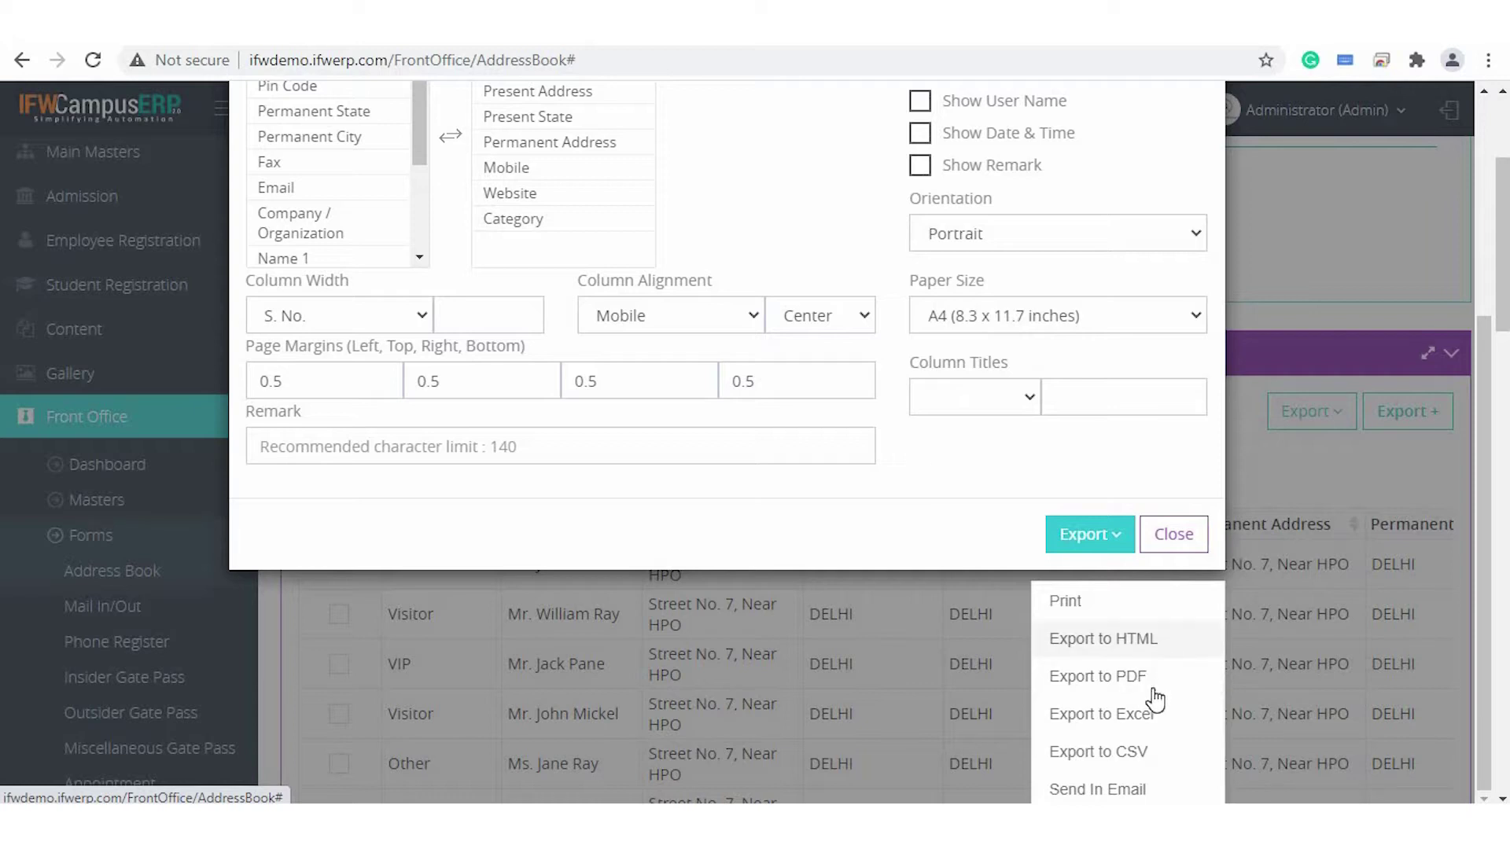
left_click(1066, 603)
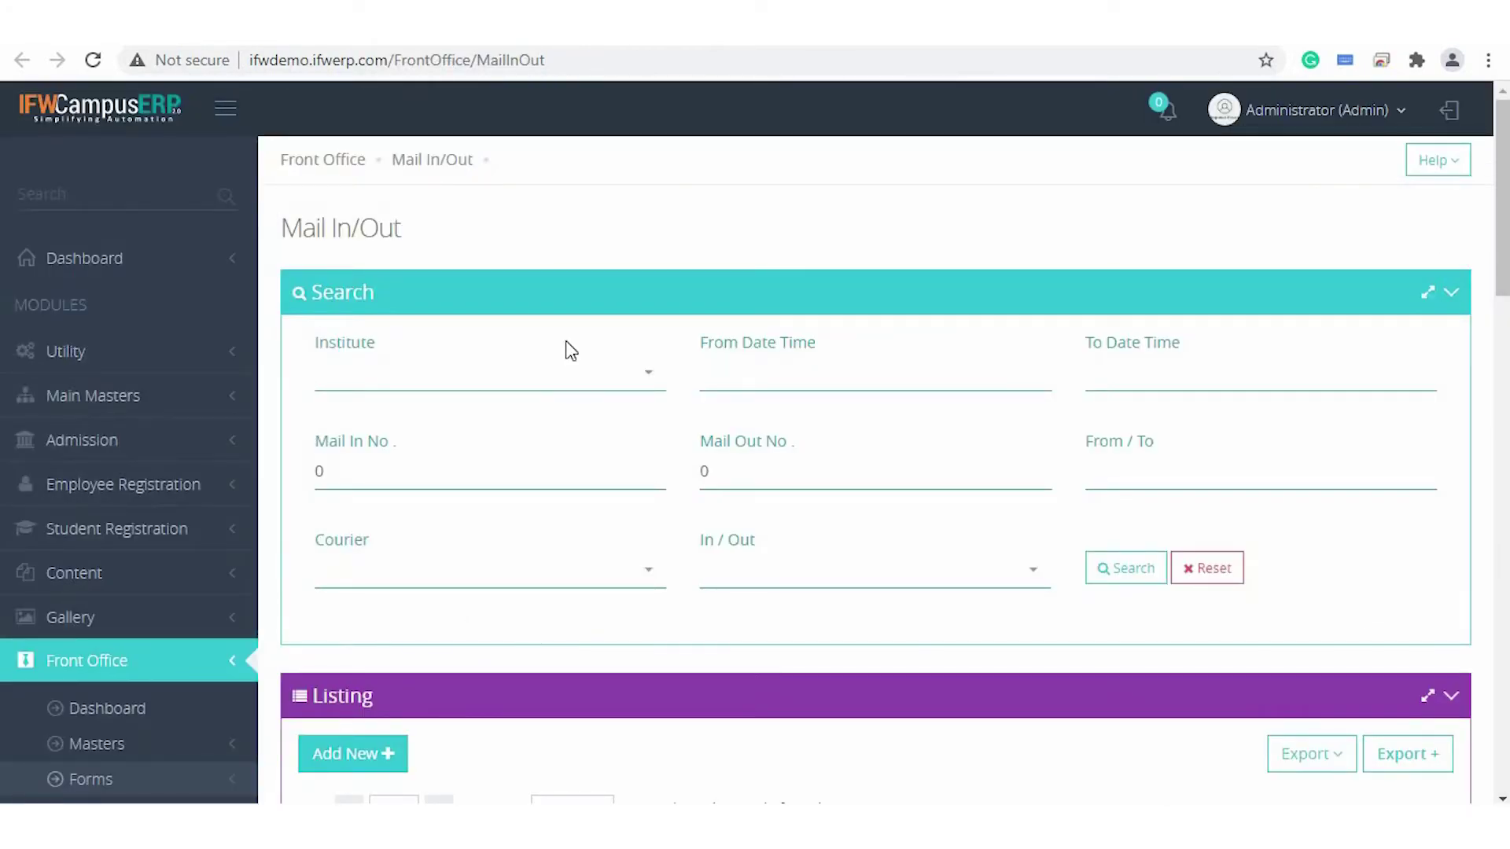
Examine the Mail In/Out page's search filters, record listing and the form's Mail In and Mail Out options.
scroll(571, 351, "down", 2)
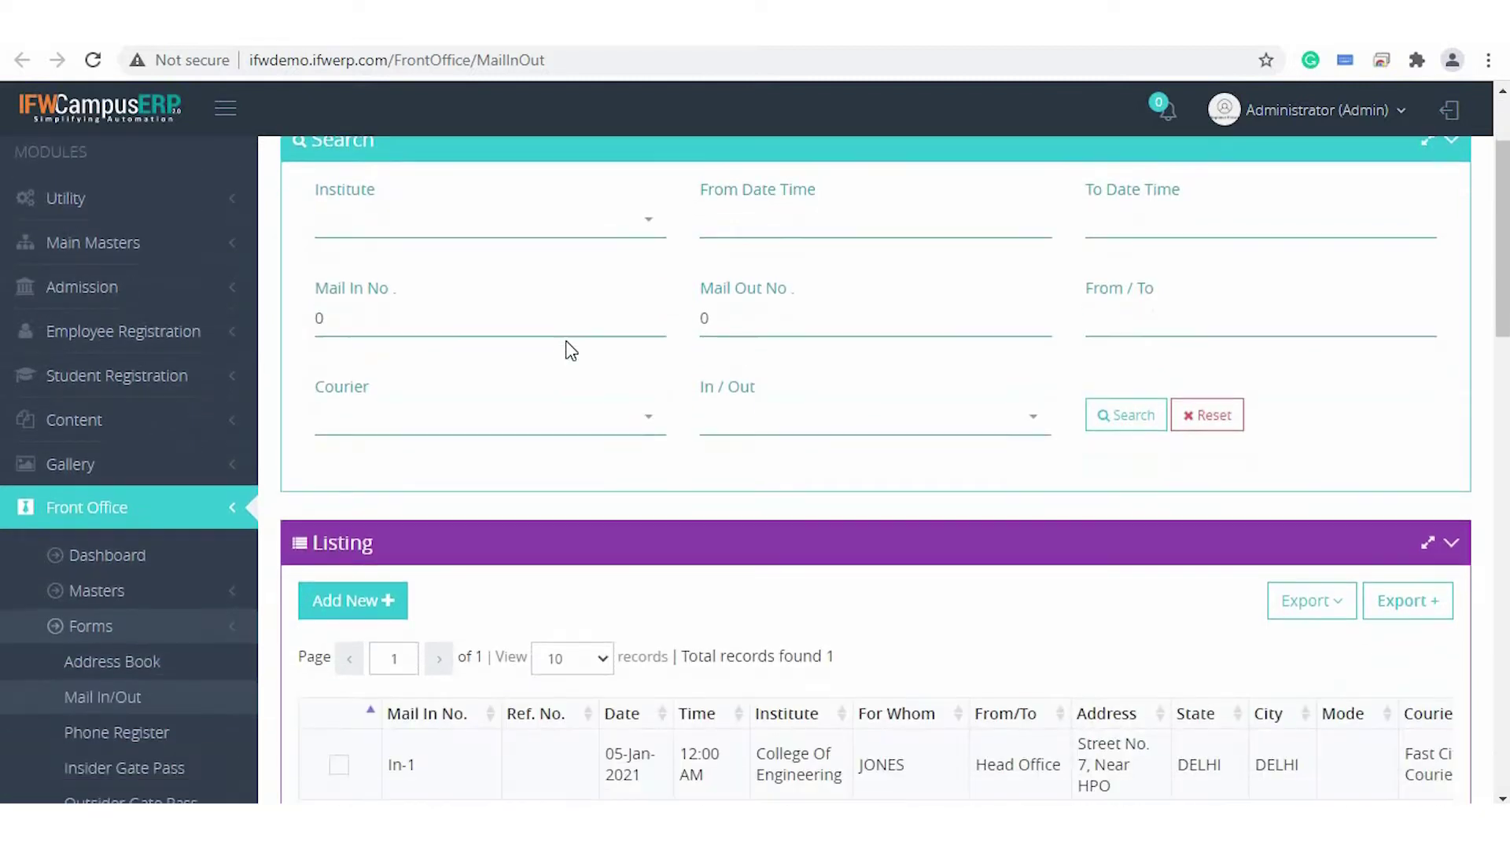
scroll(571, 351, "down", 3)
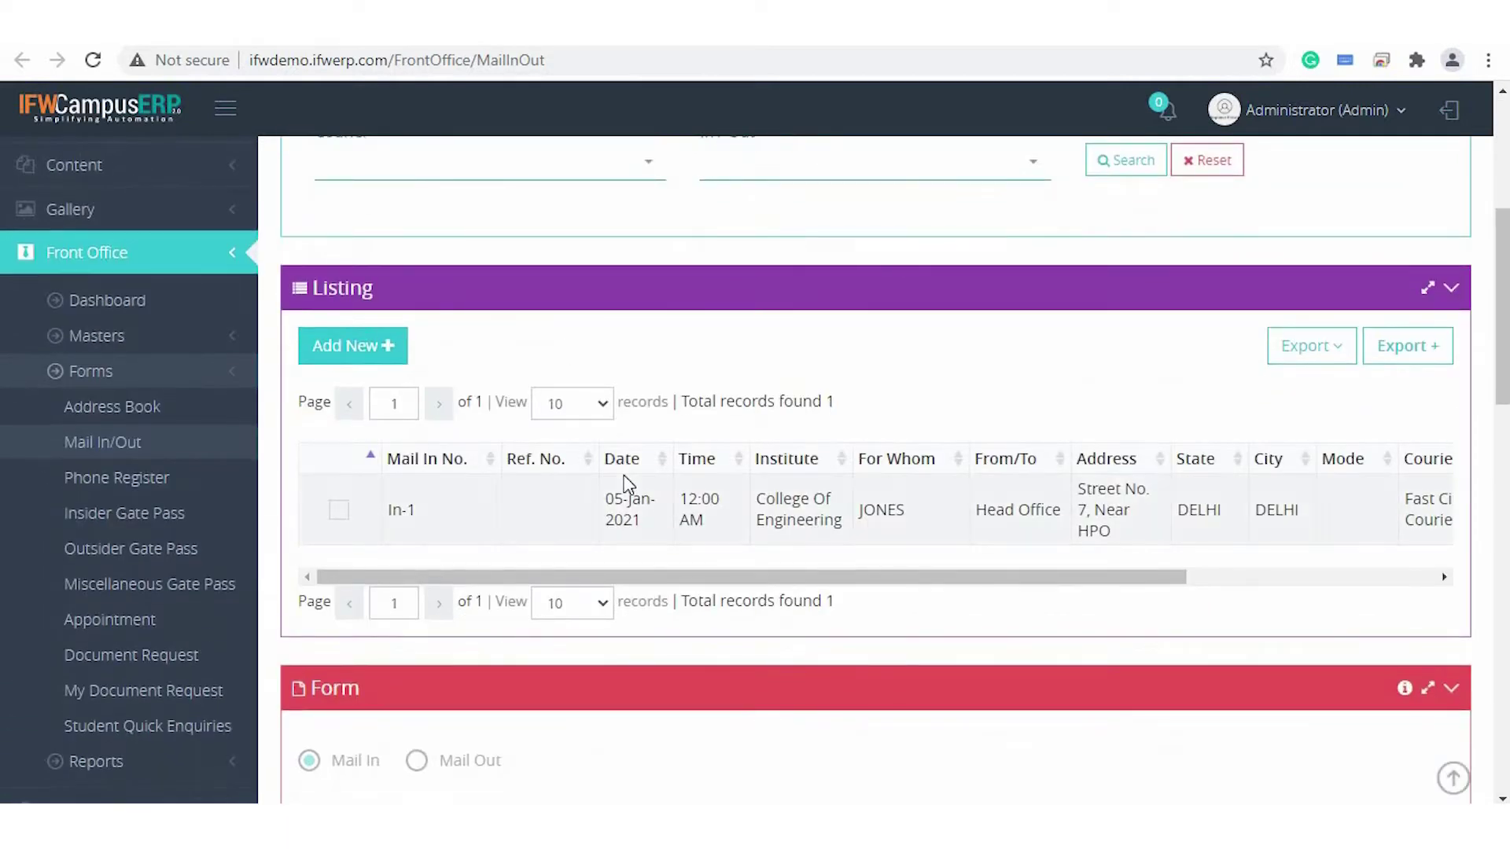
scroll(627, 485, "down", 1)
scroll(627, 485, "down", 5)
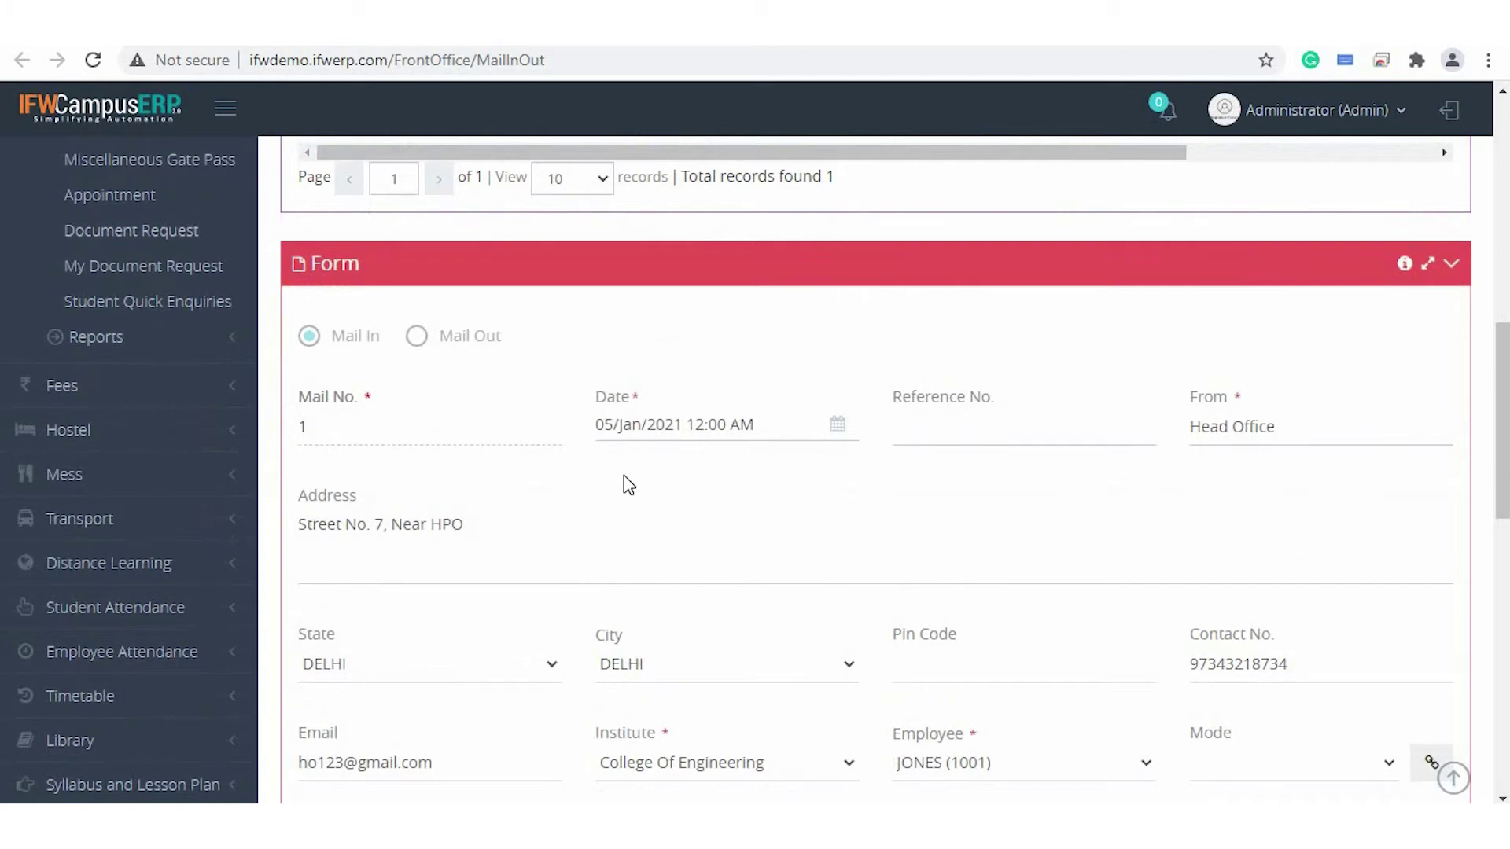
scroll(626, 485, "down", 1)
left_click(339, 285)
scroll(362, 315, "down", 1)
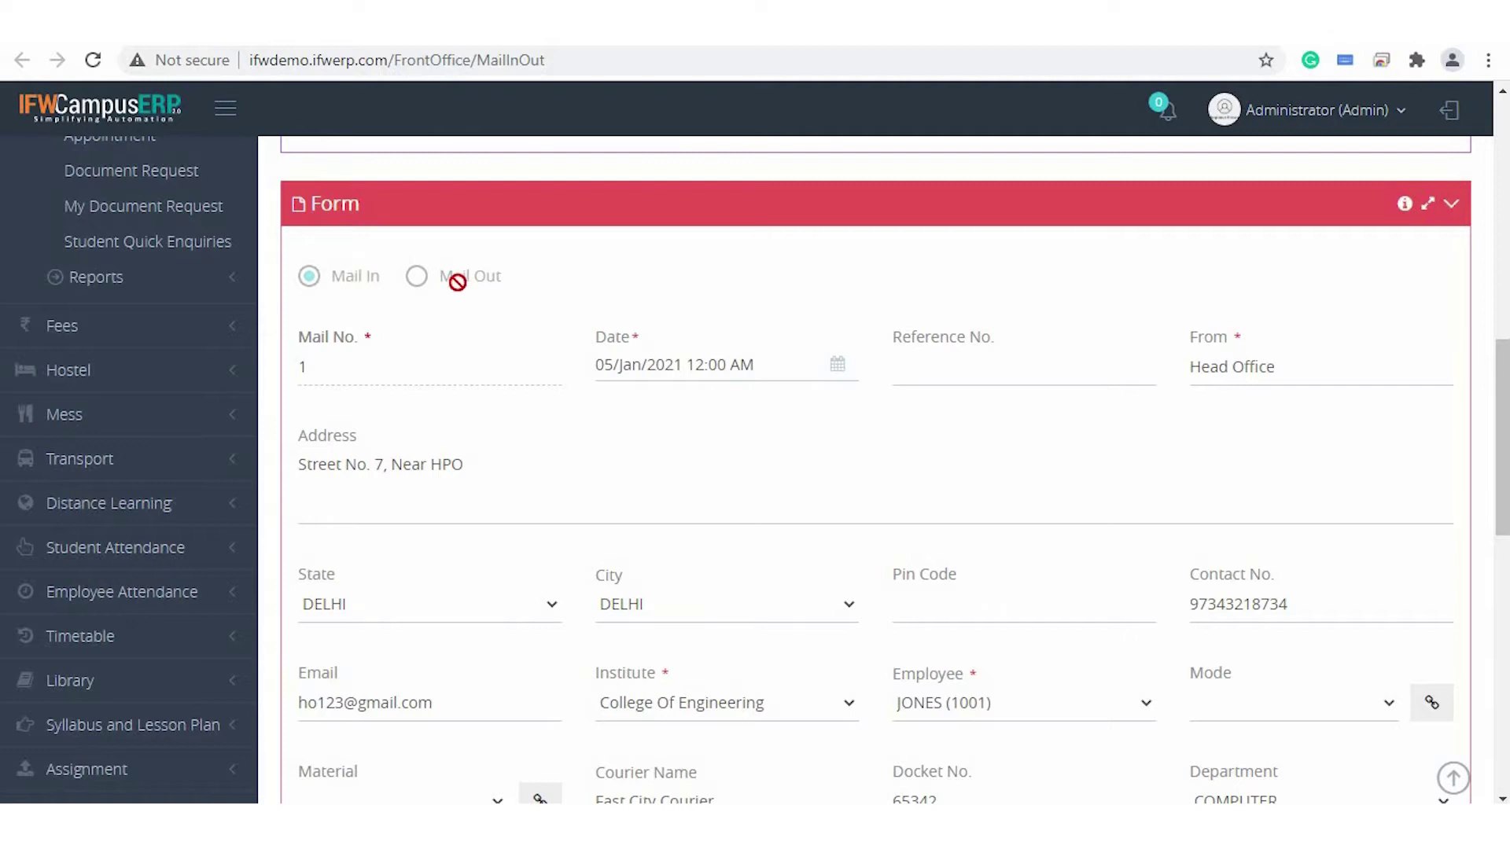
scroll(553, 394, "down", 2)
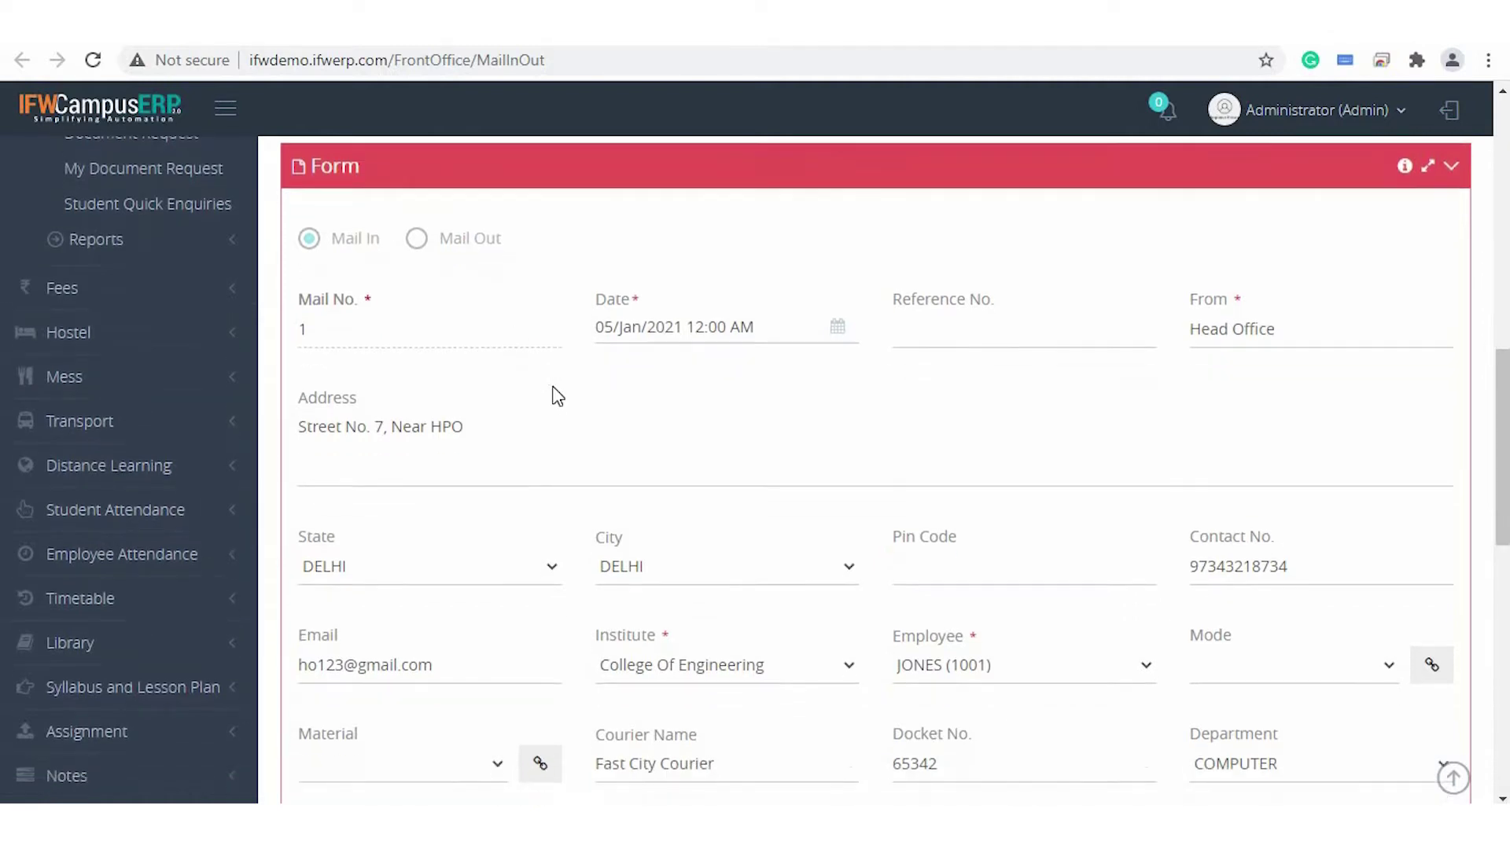
Review how a Mail In record is added, examining the form's sender, address, employee, courier, receiver, delivery date, remarks and attachment fields.
scroll(344, 429, "up", 8)
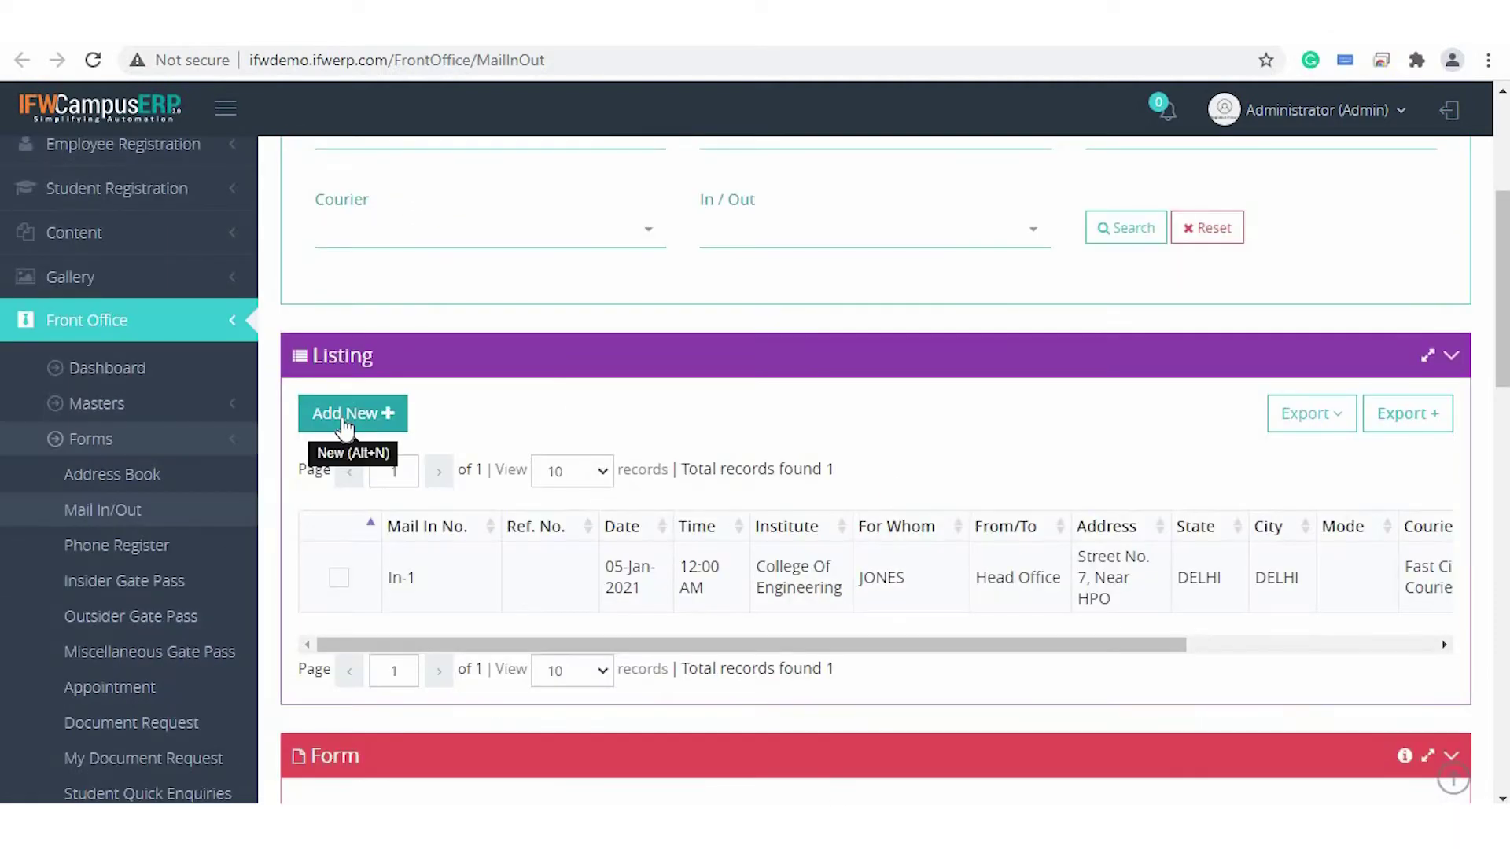
scroll(344, 429, "down", 8)
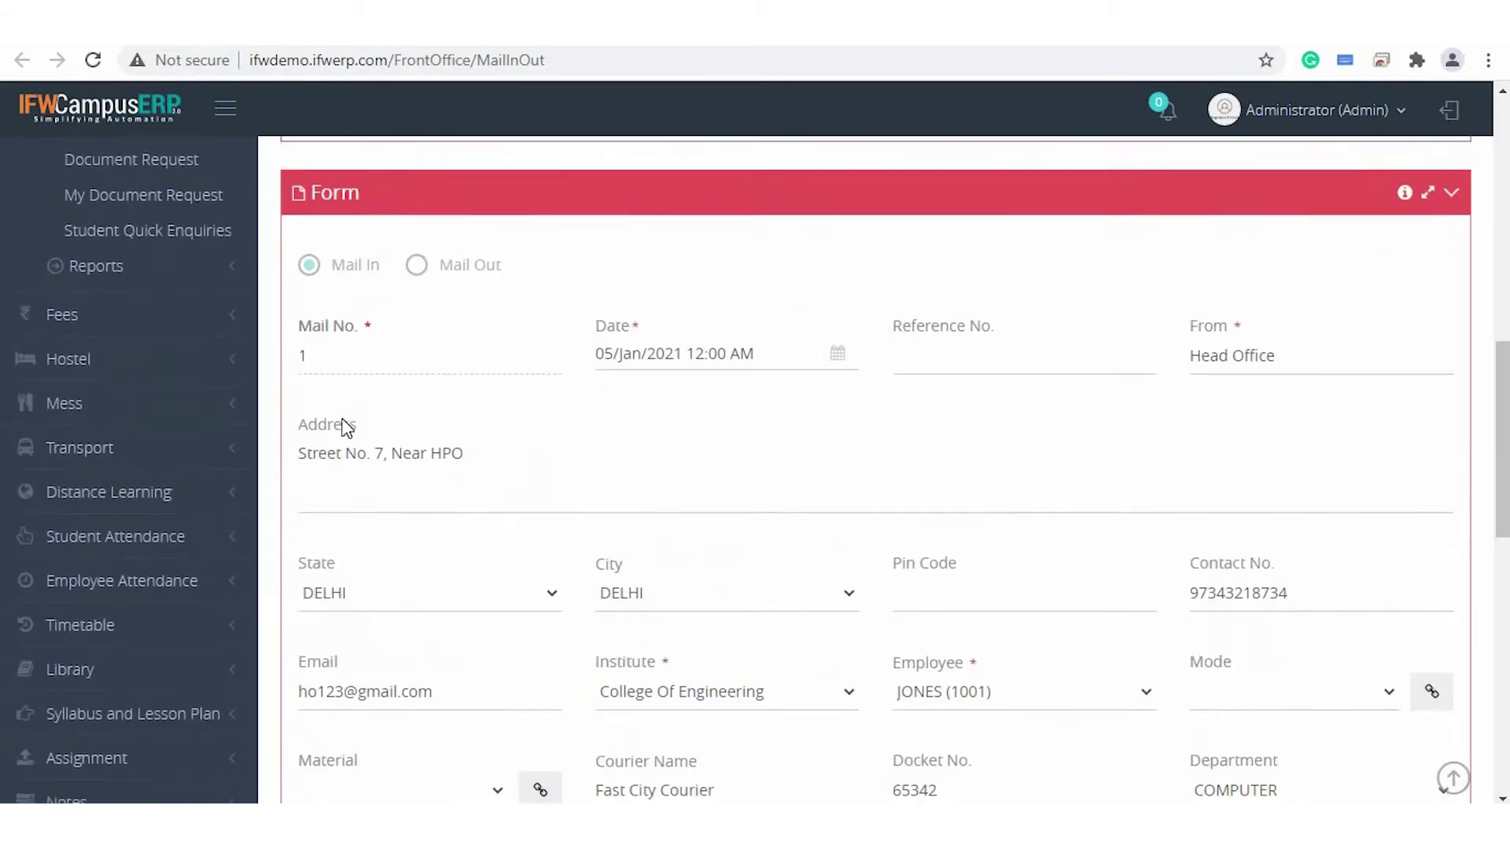
scroll(983, 609, "down", 1)
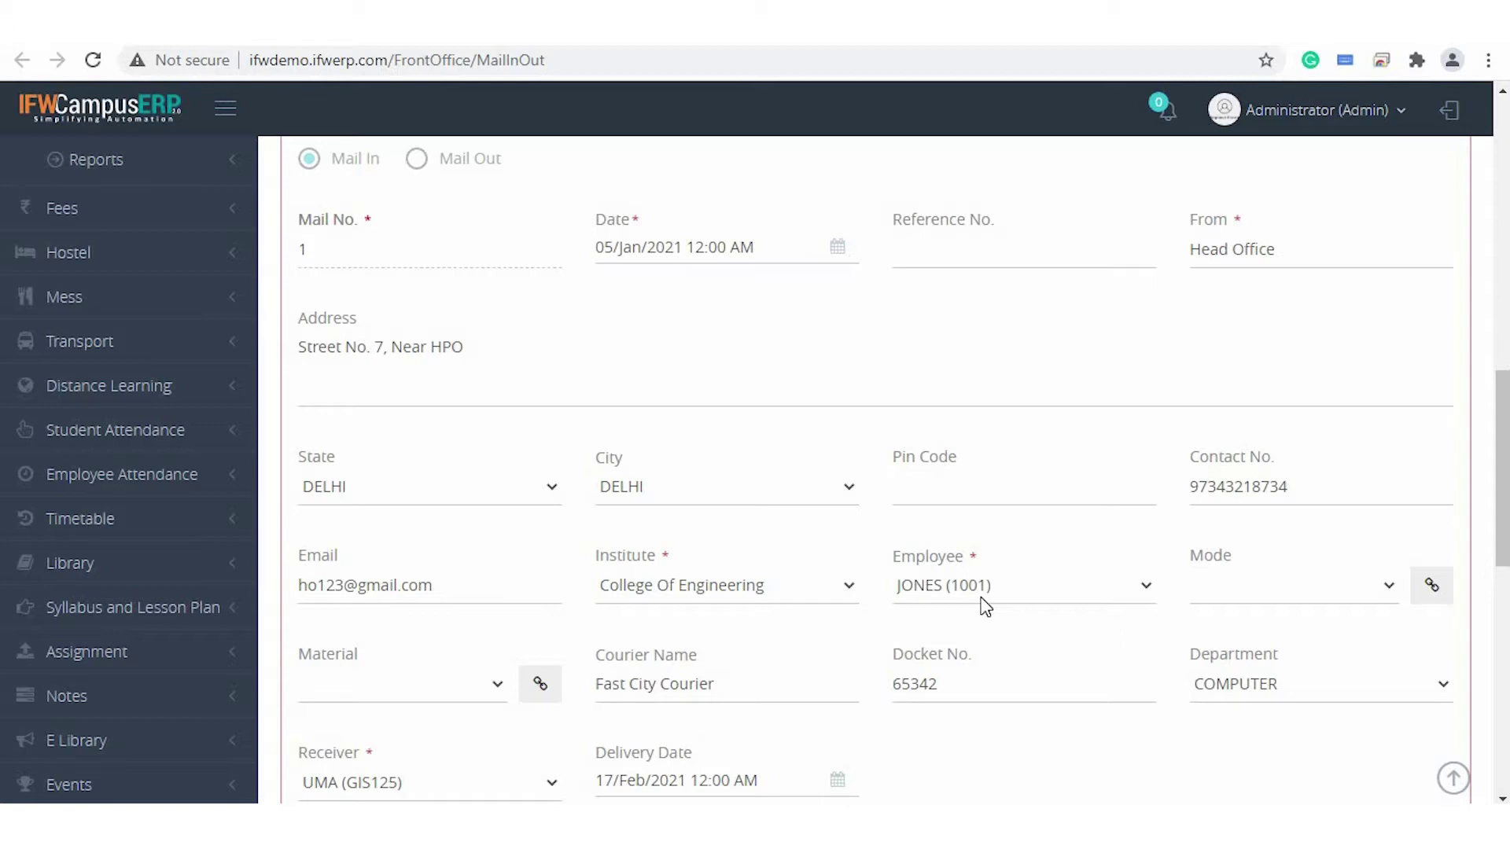
scroll(1262, 342, "down", 1)
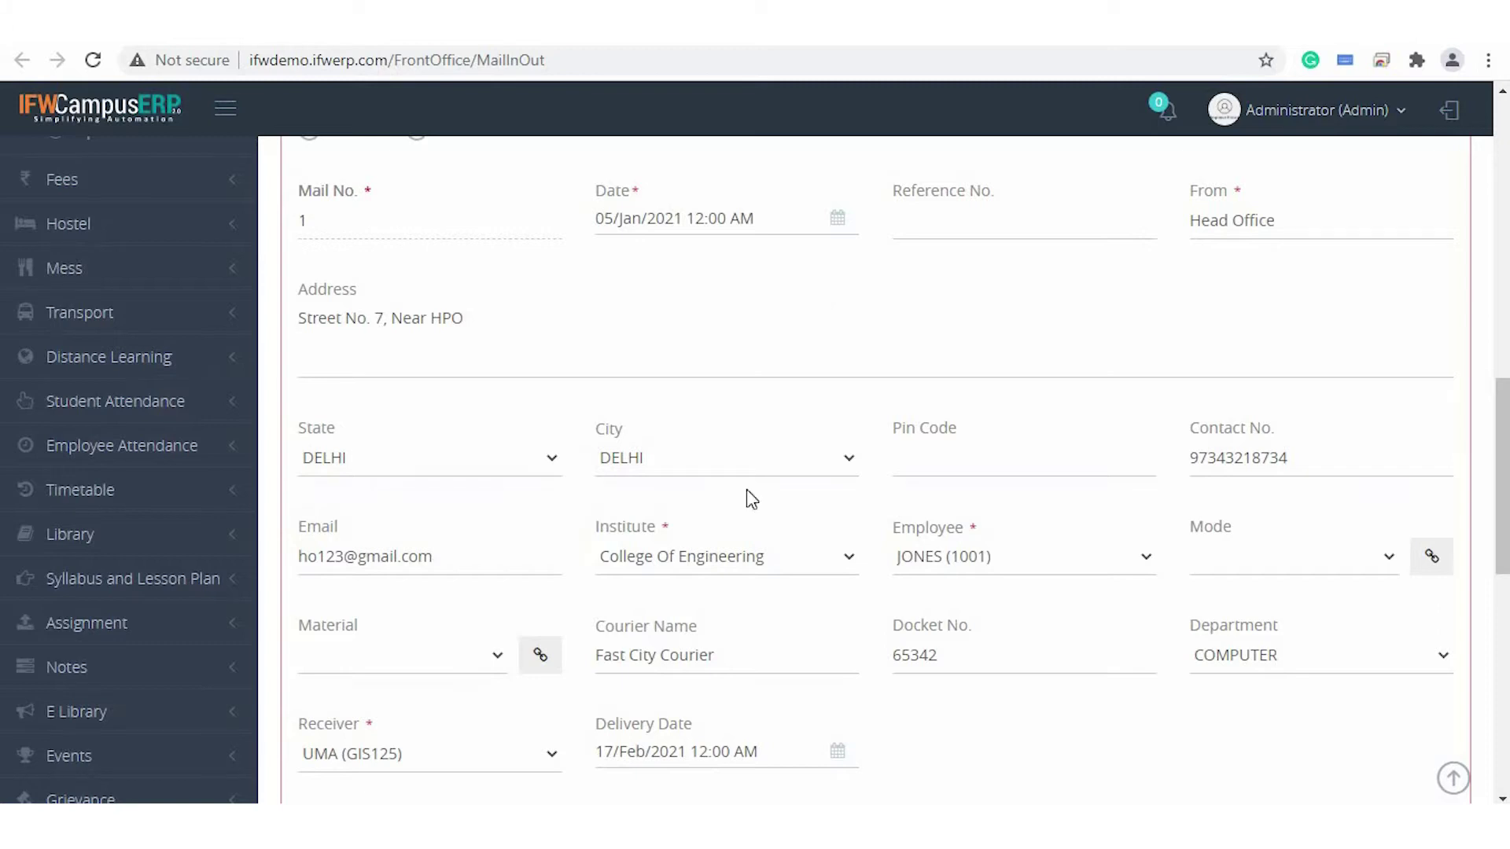
scroll(881, 506, "down", 1)
scroll(1293, 307, "up", 1)
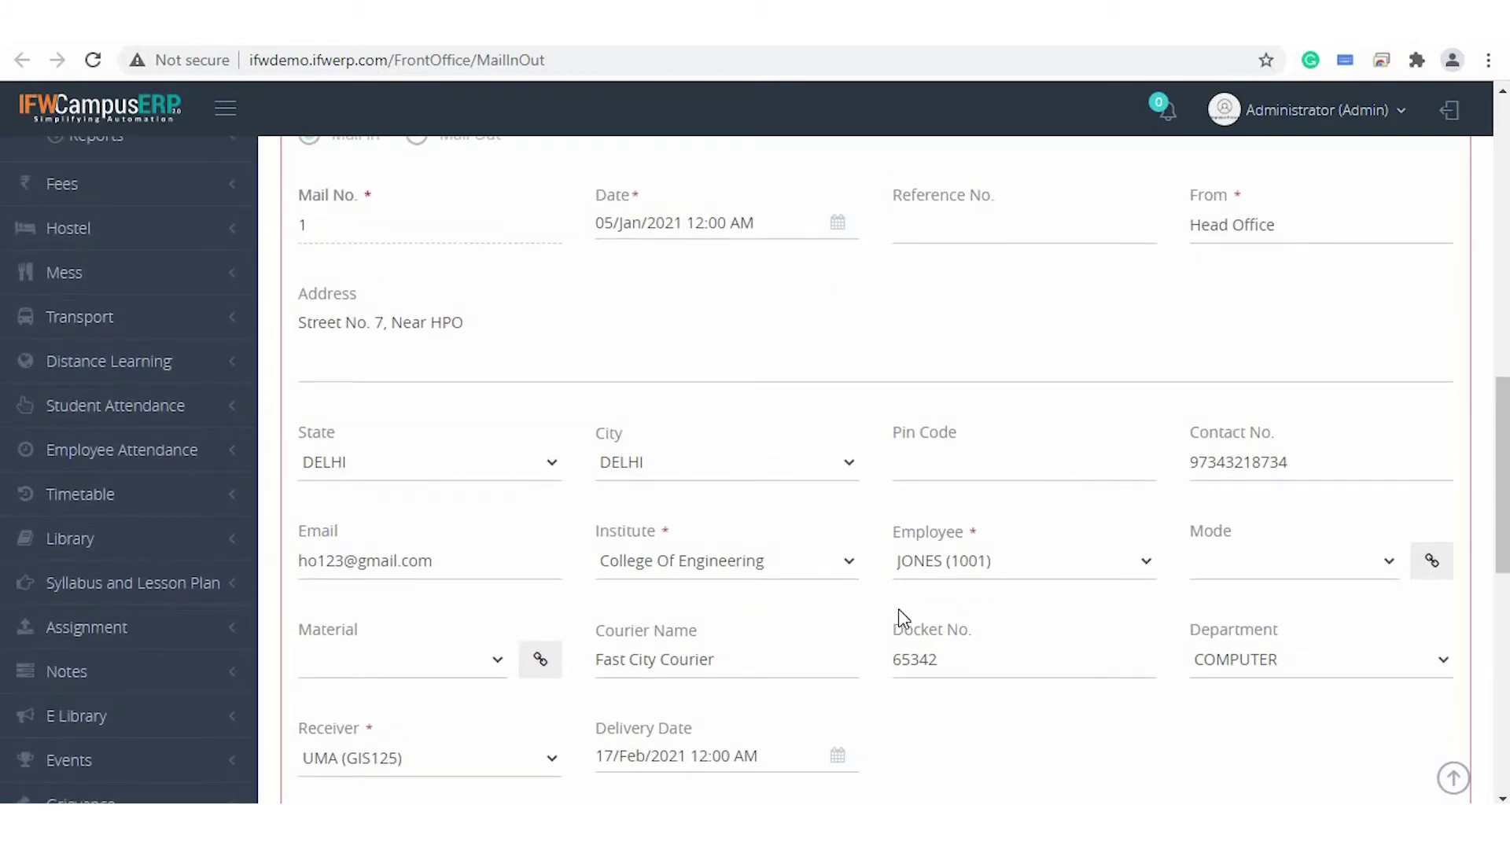
scroll(898, 609, "down", 1)
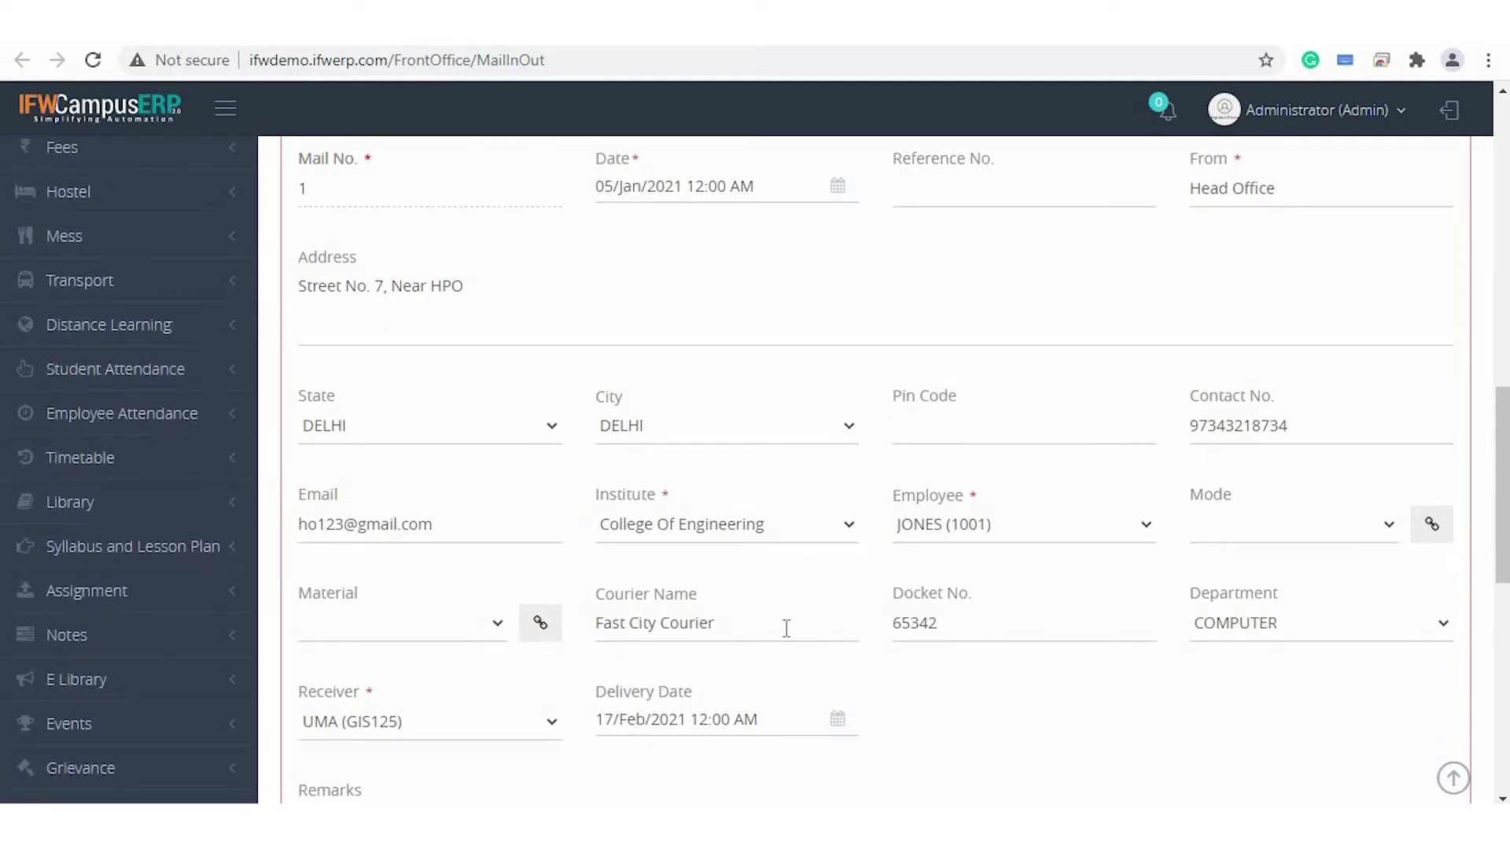
scroll(786, 627, "down", 3)
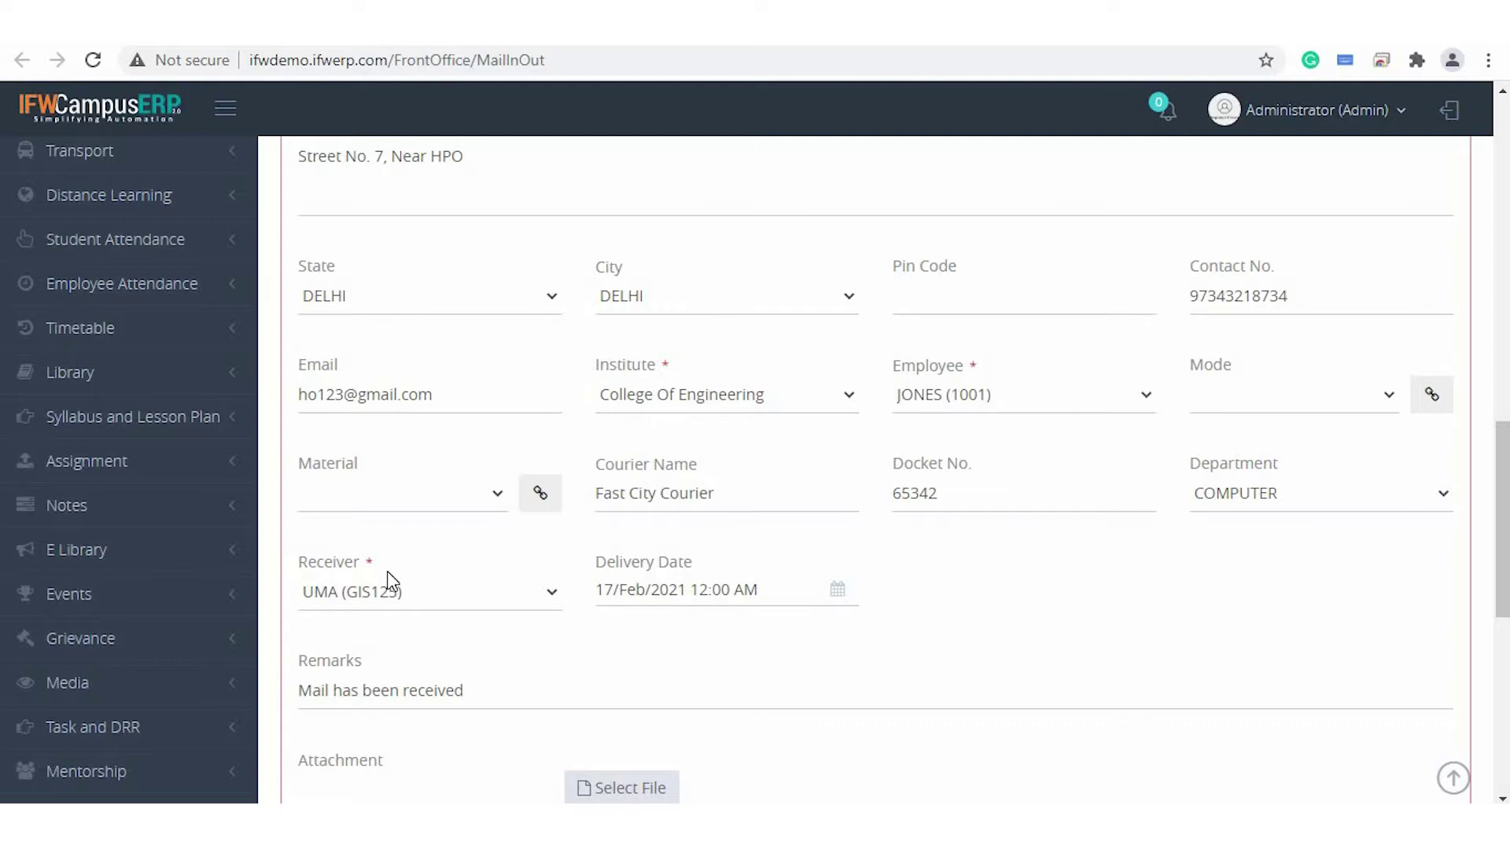
scroll(387, 571, "down", 2)
scroll(864, 393, "down", 5)
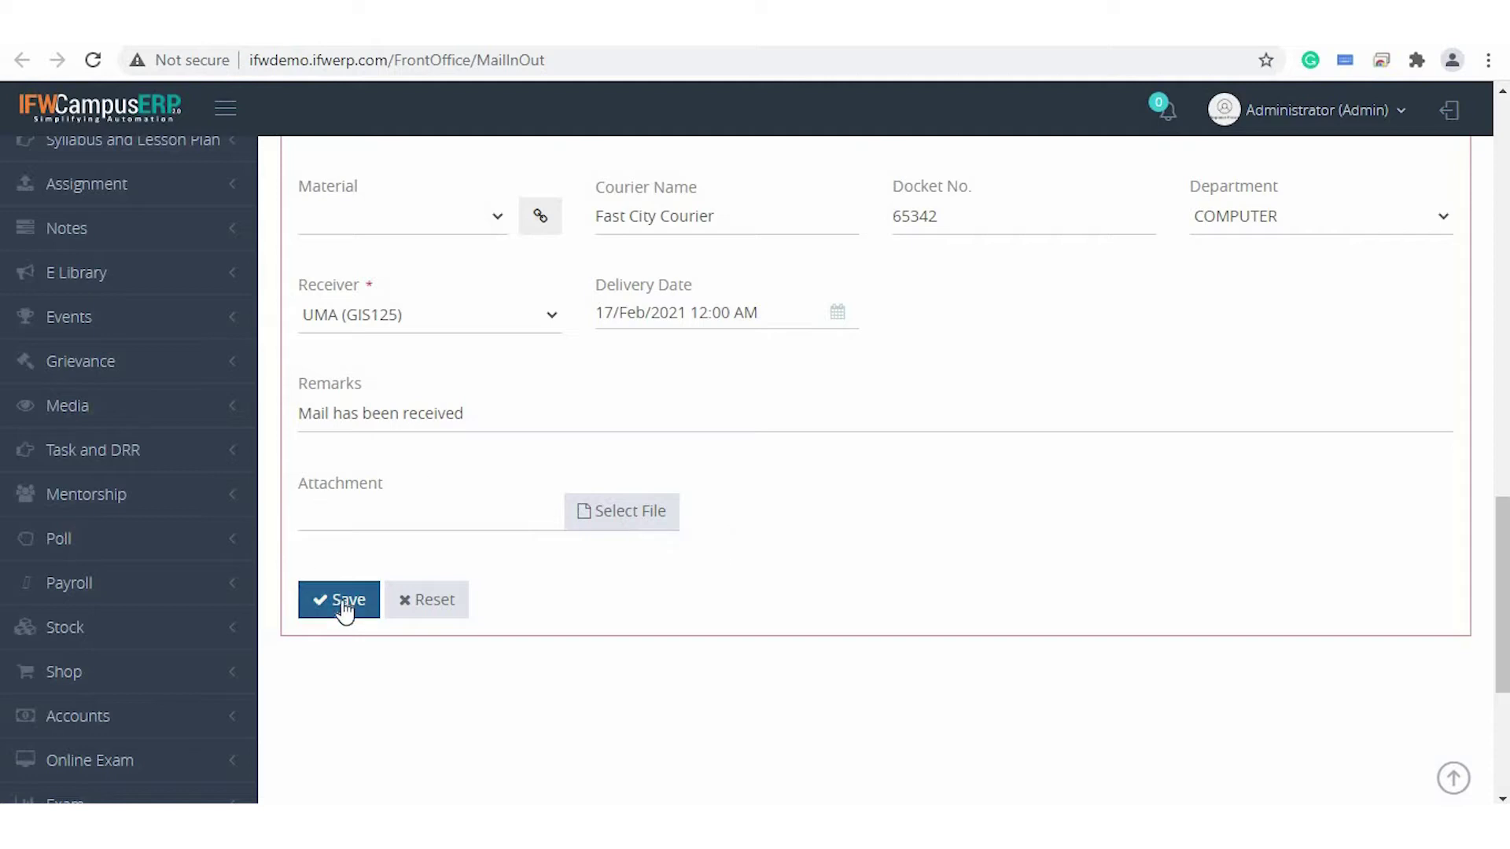
Open the Front Office Phone Register form and examine its search filters and call listing.
scroll(444, 318, "up", 4)
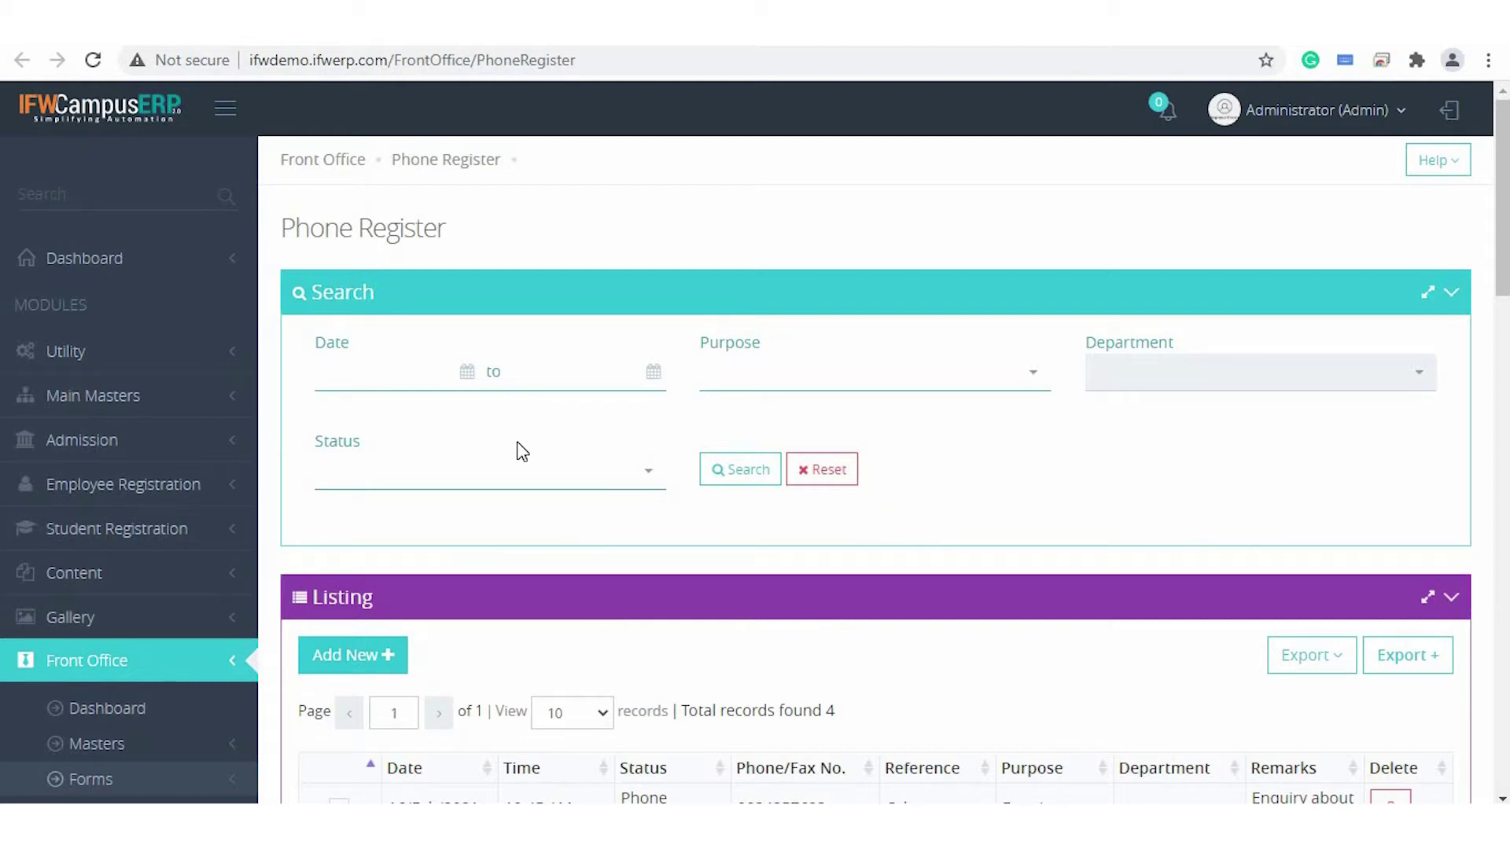
scroll(519, 451, "down", 5)
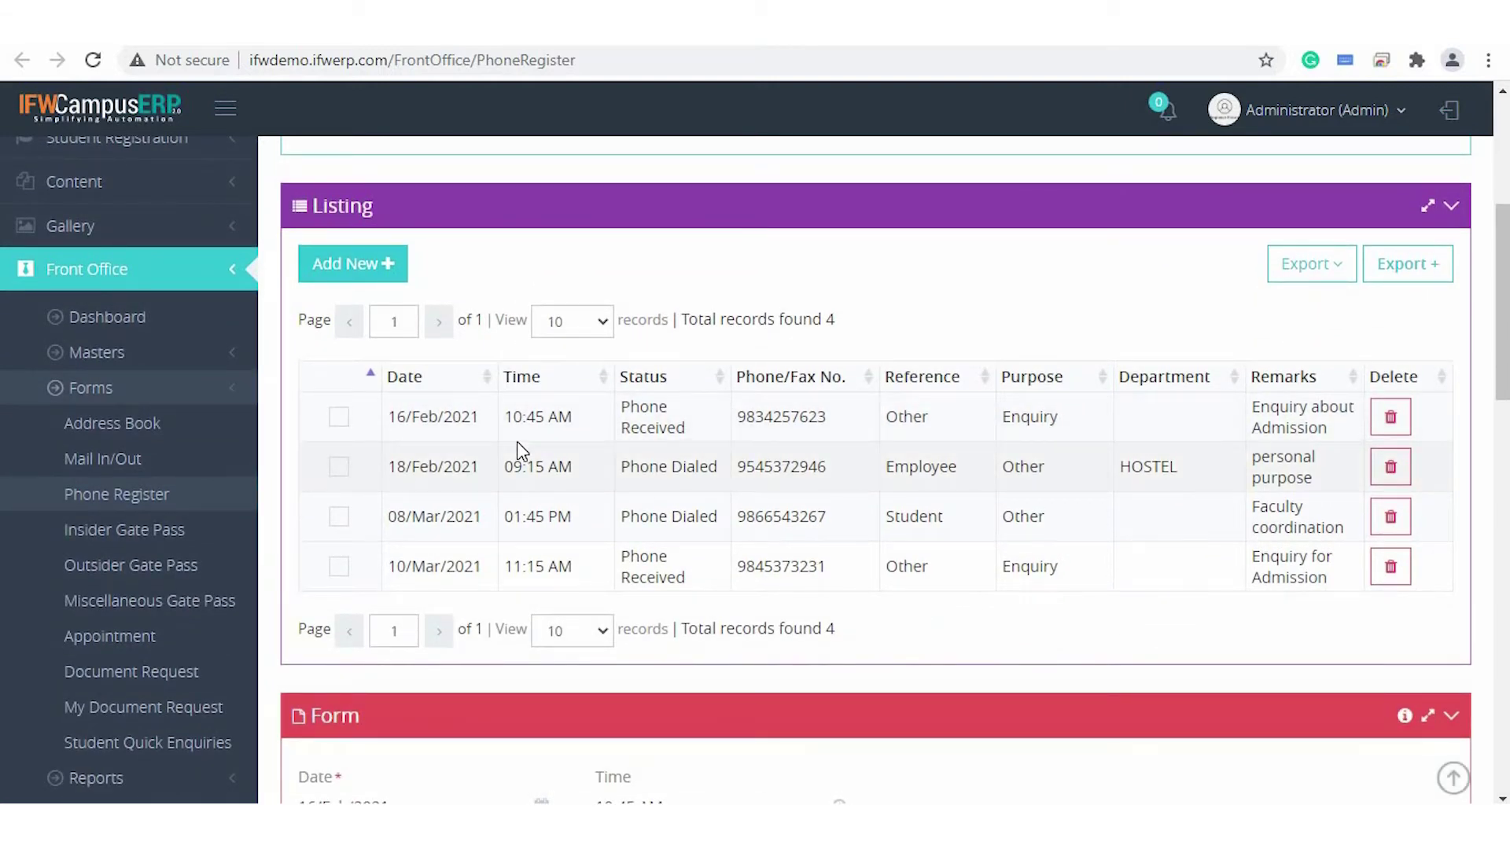
scroll(516, 441, "down", 1)
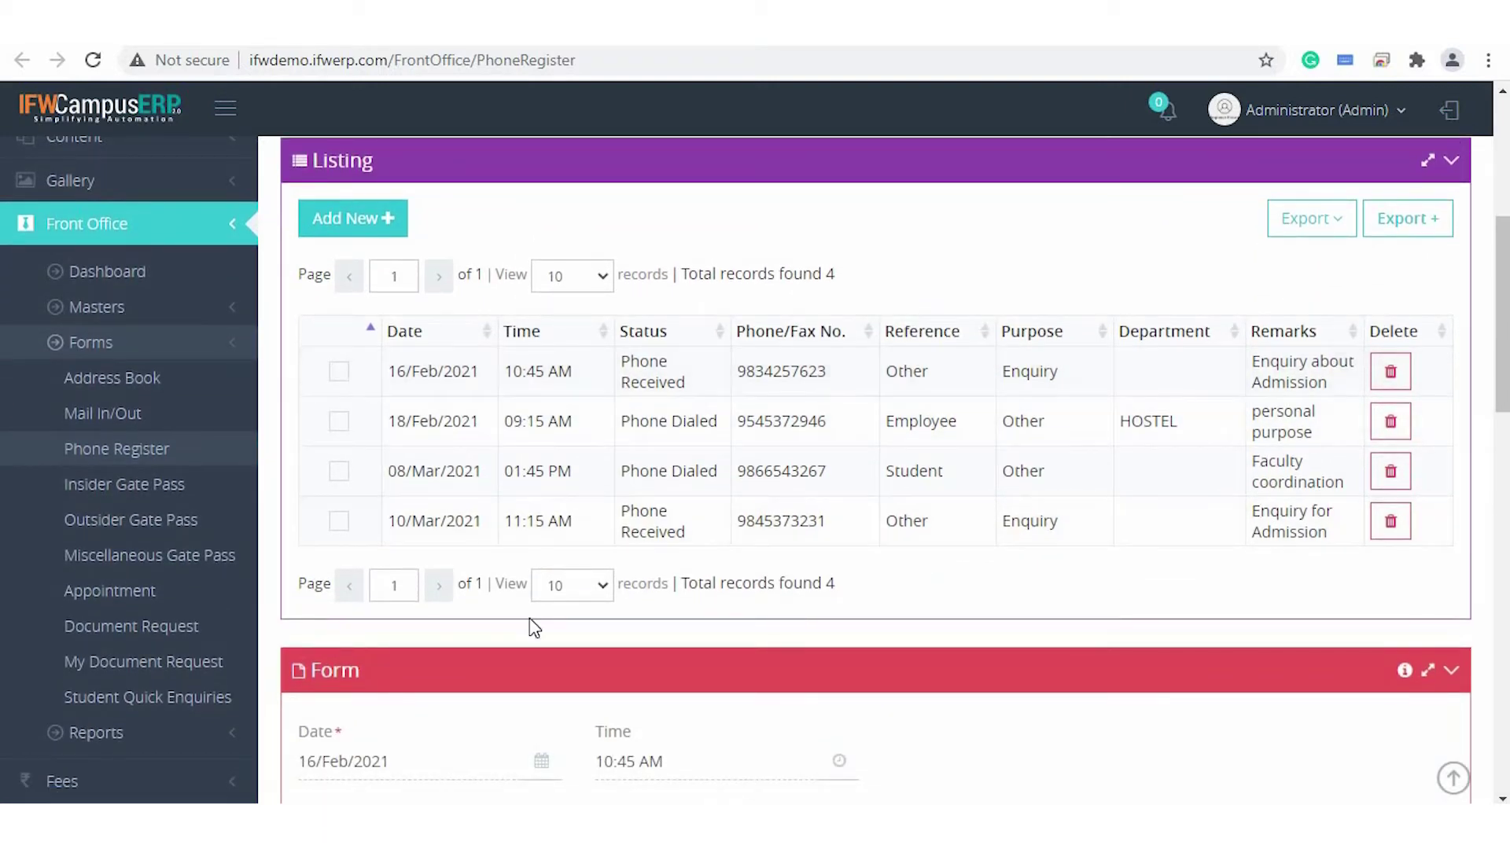
scroll(529, 627, "down", 2)
scroll(522, 472, "up", 3)
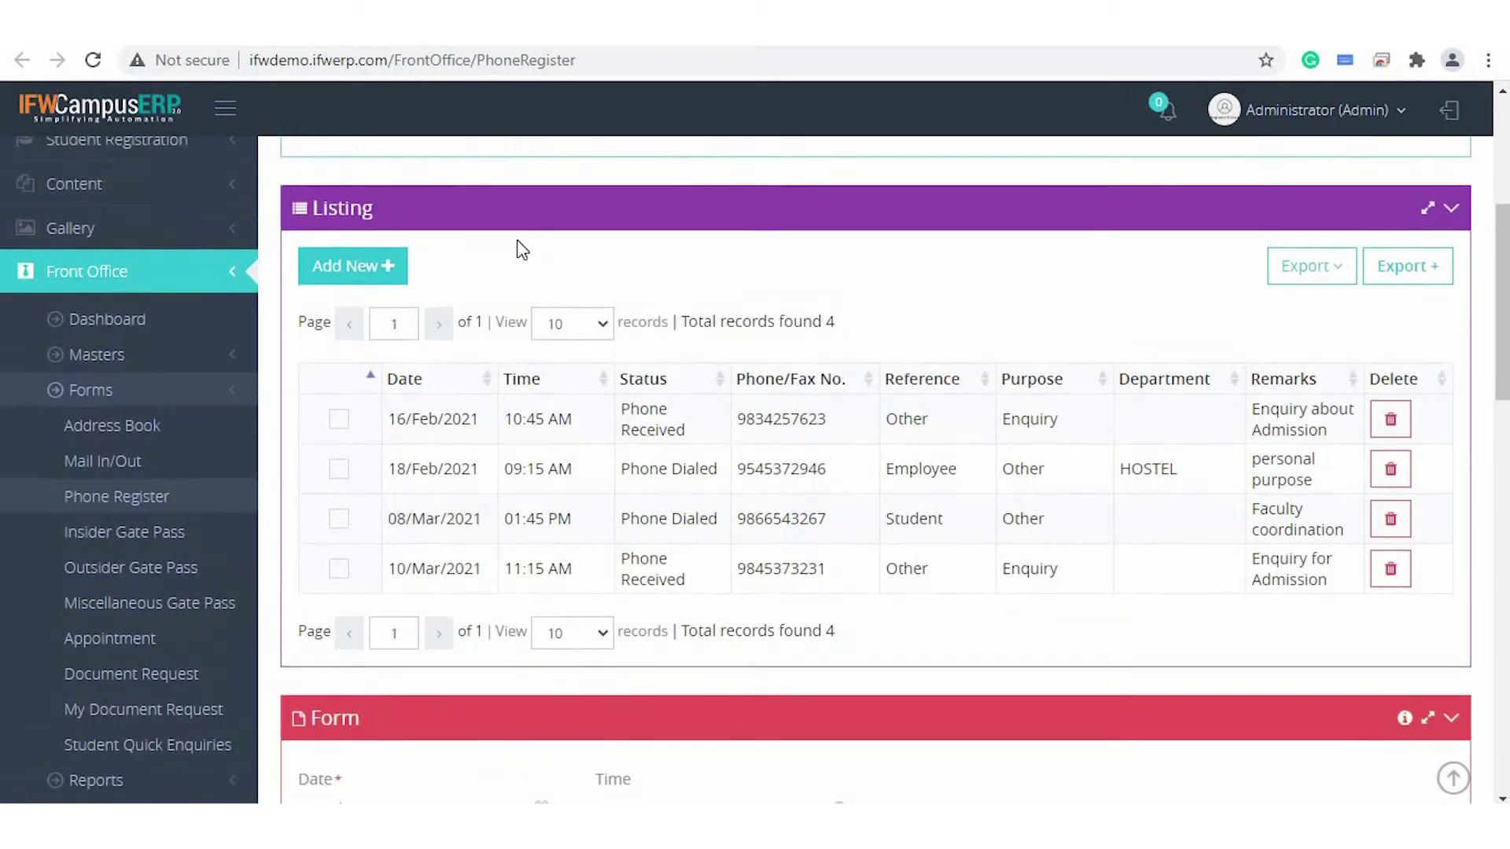
Go through the phone register entry form, examining its Status, Phone/Fax No., Reference Person, Name, Purpose and Remarks fields.
left_click(364, 267)
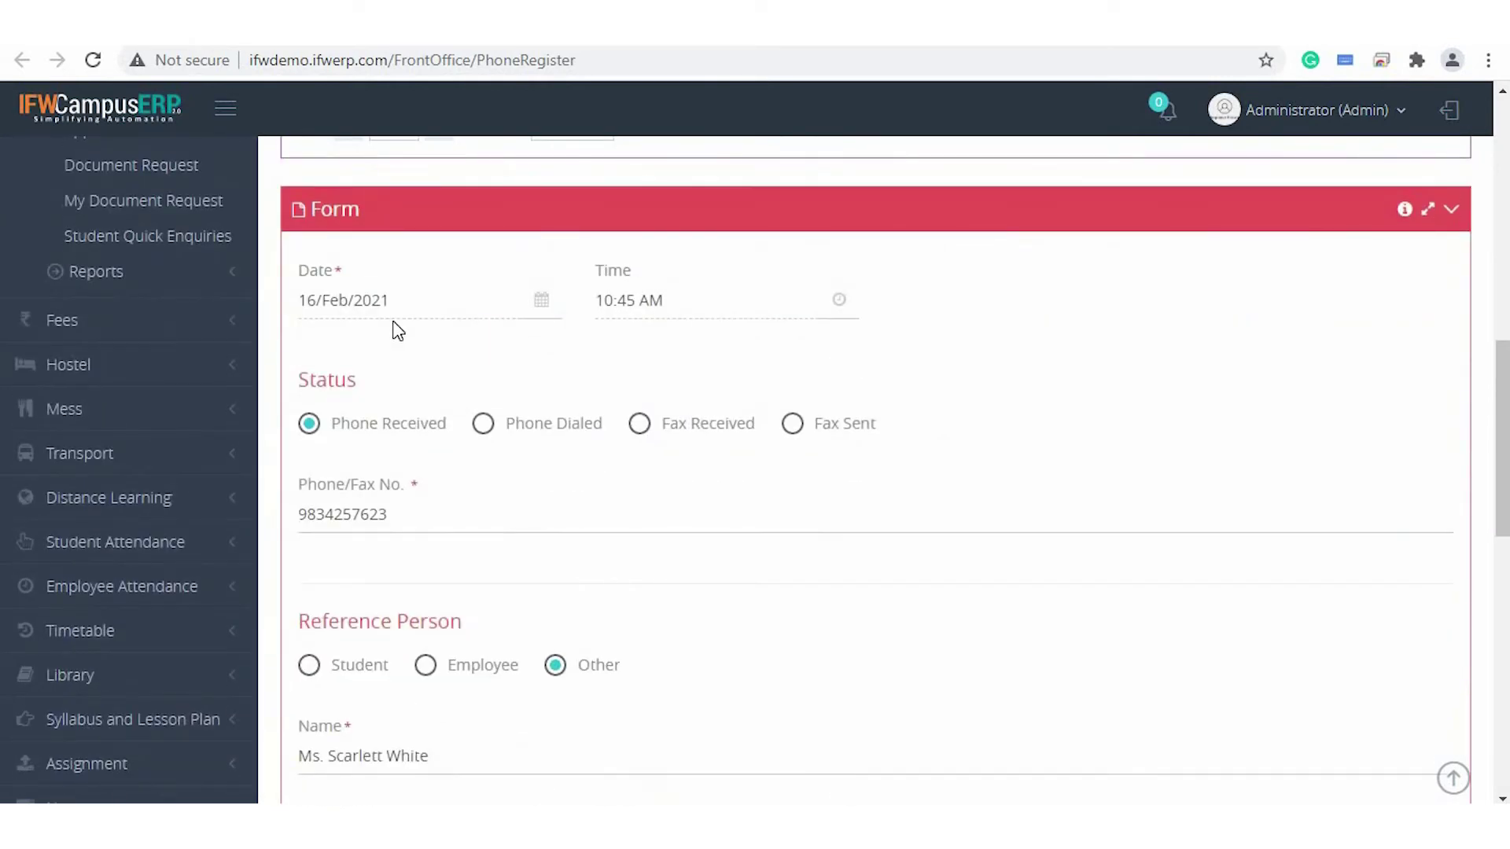
scroll(644, 531, "down", 2)
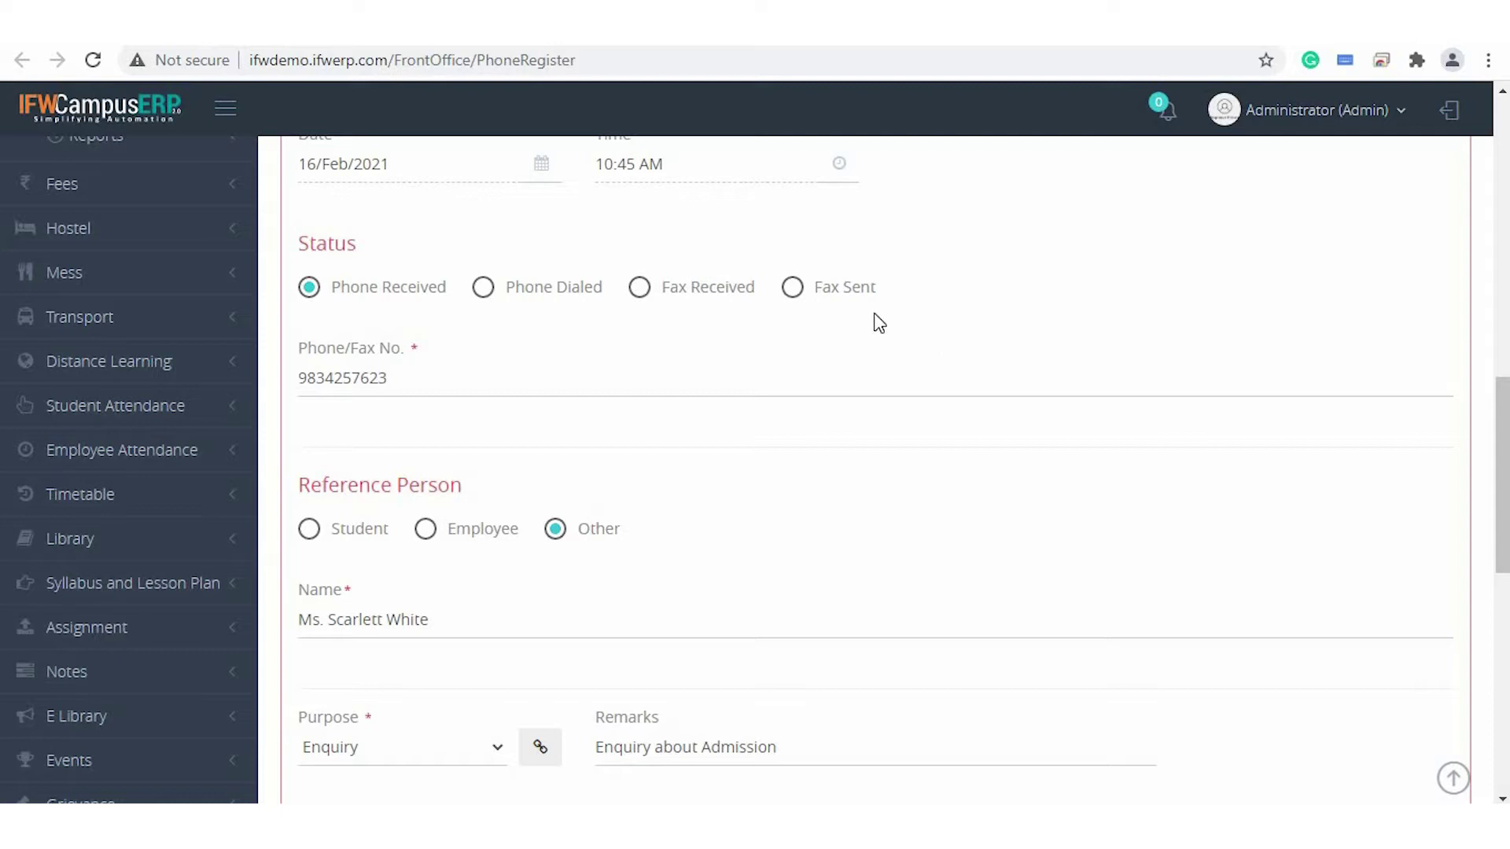
left_click(408, 386)
scroll(562, 297, "down", 2)
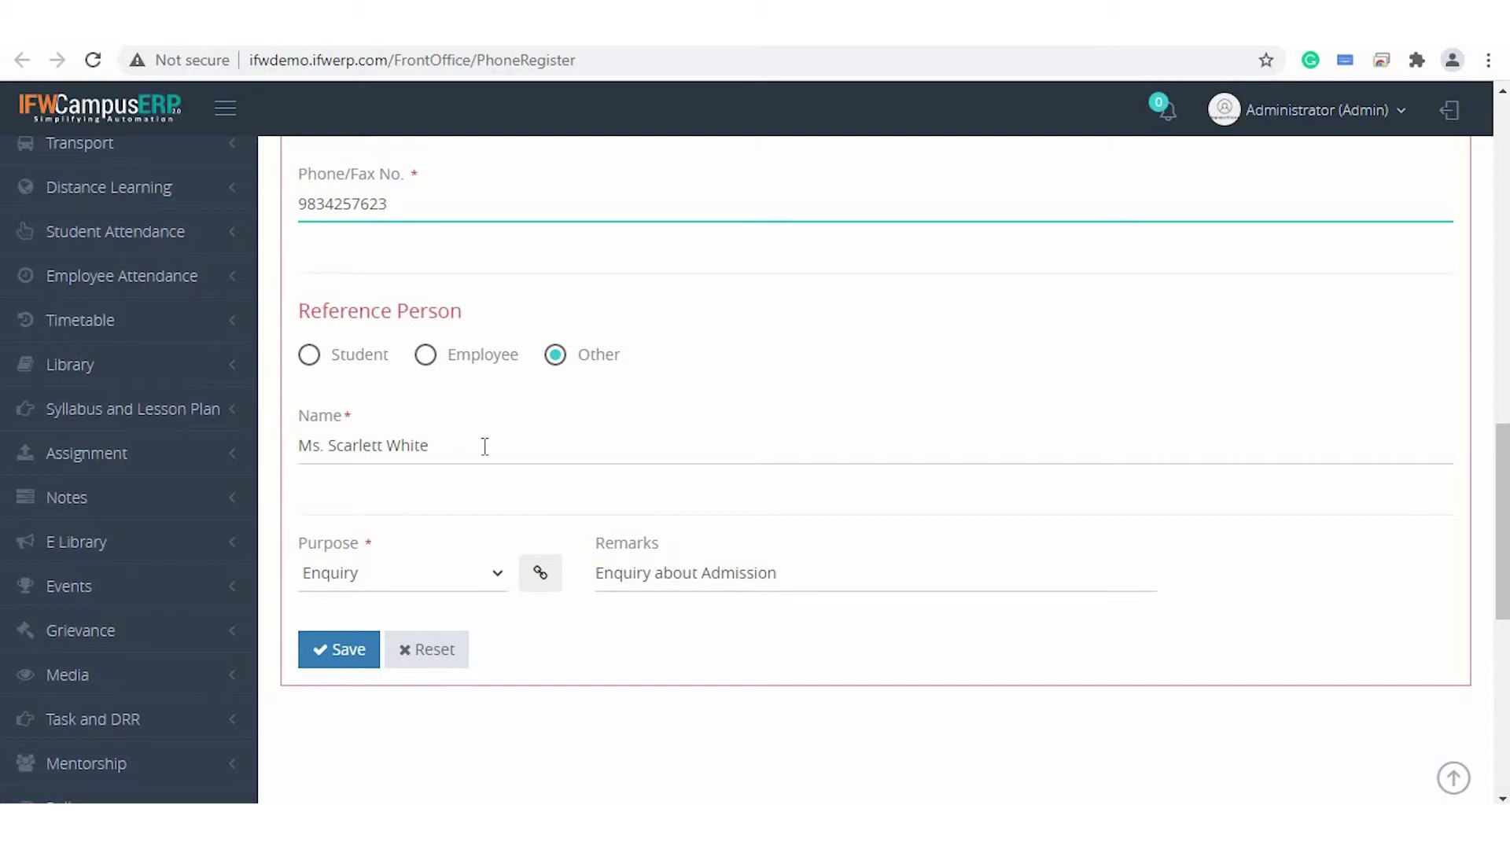
left_click(484, 445)
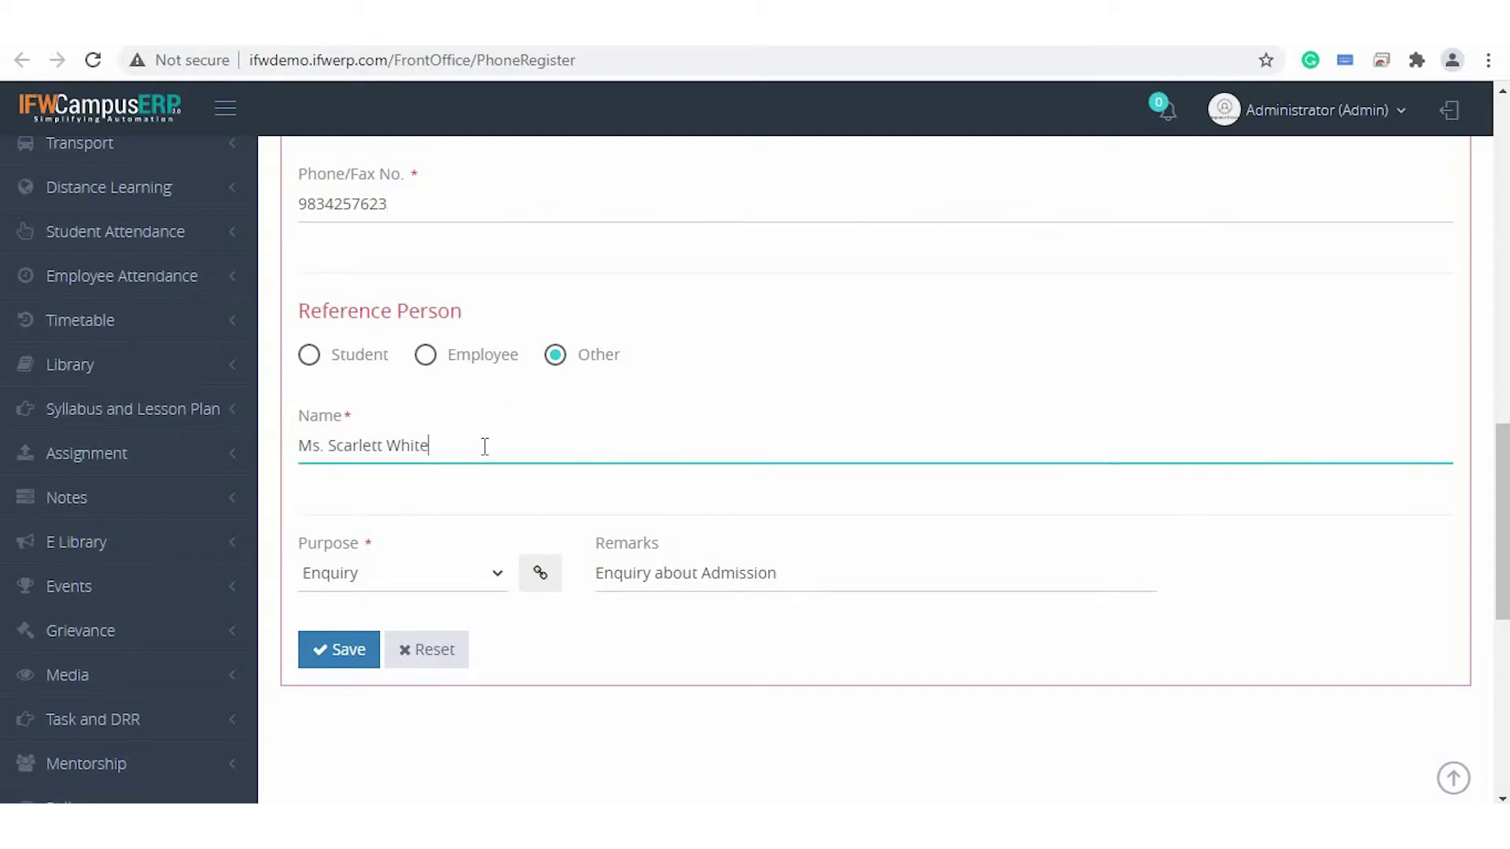
left_click(418, 563)
left_click(419, 562)
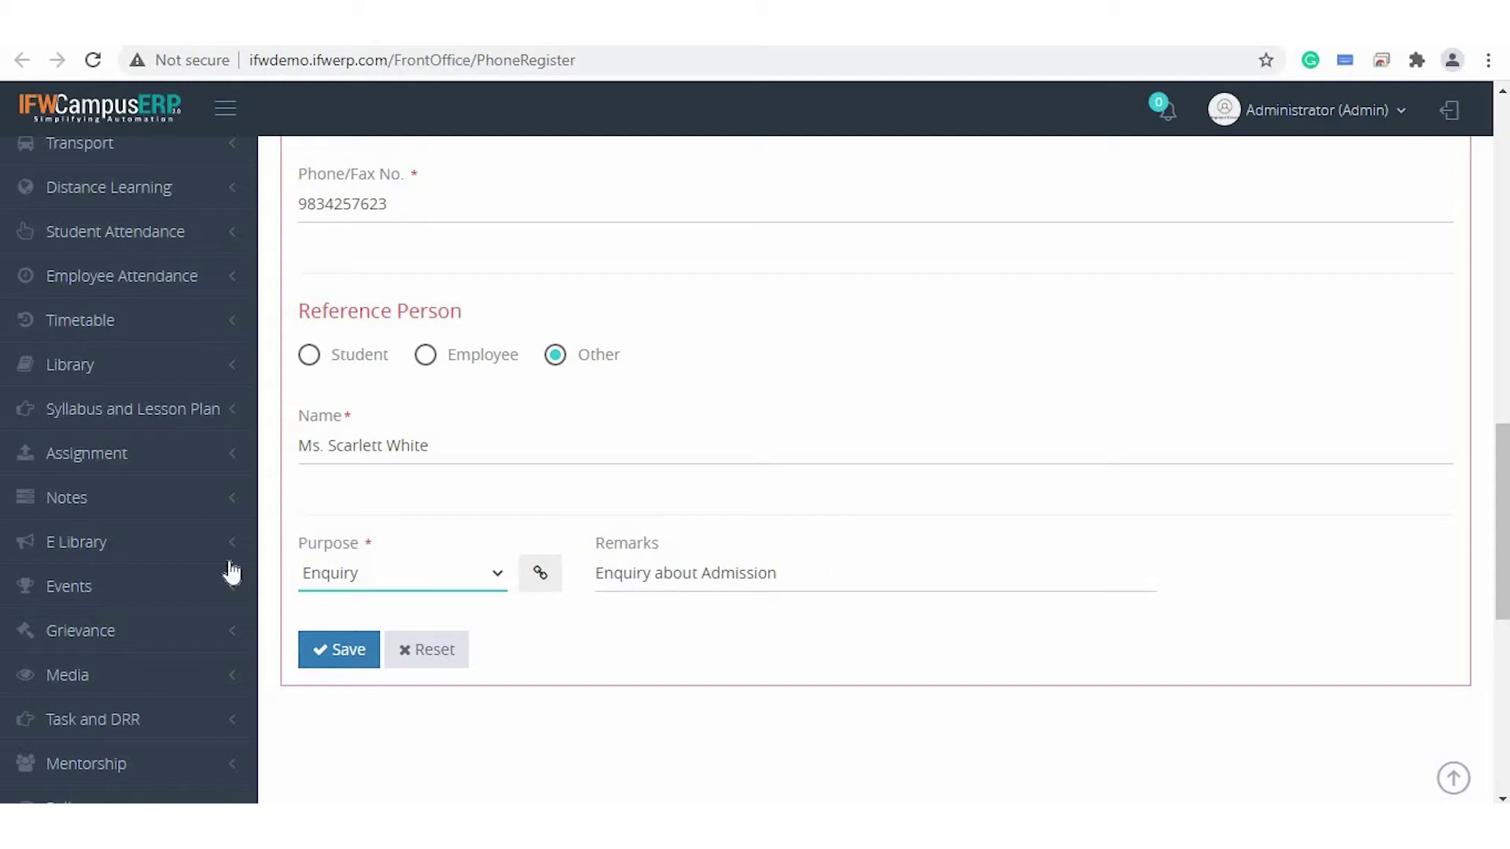
left_click(324, 647)
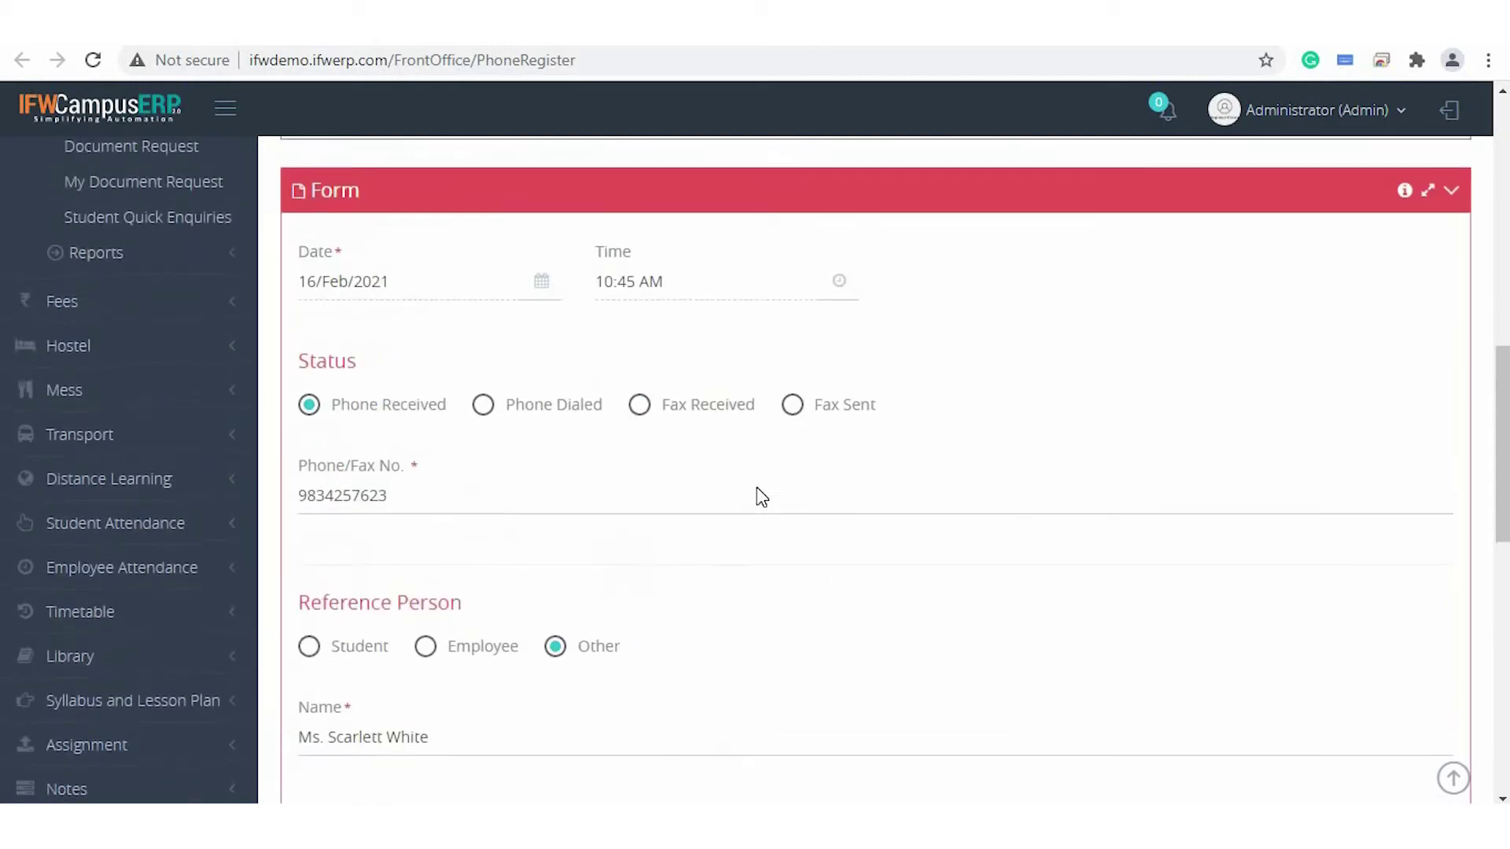
Start a custom Export + report for the phone register and assign all available columns to it.
scroll(759, 494, "up", 1)
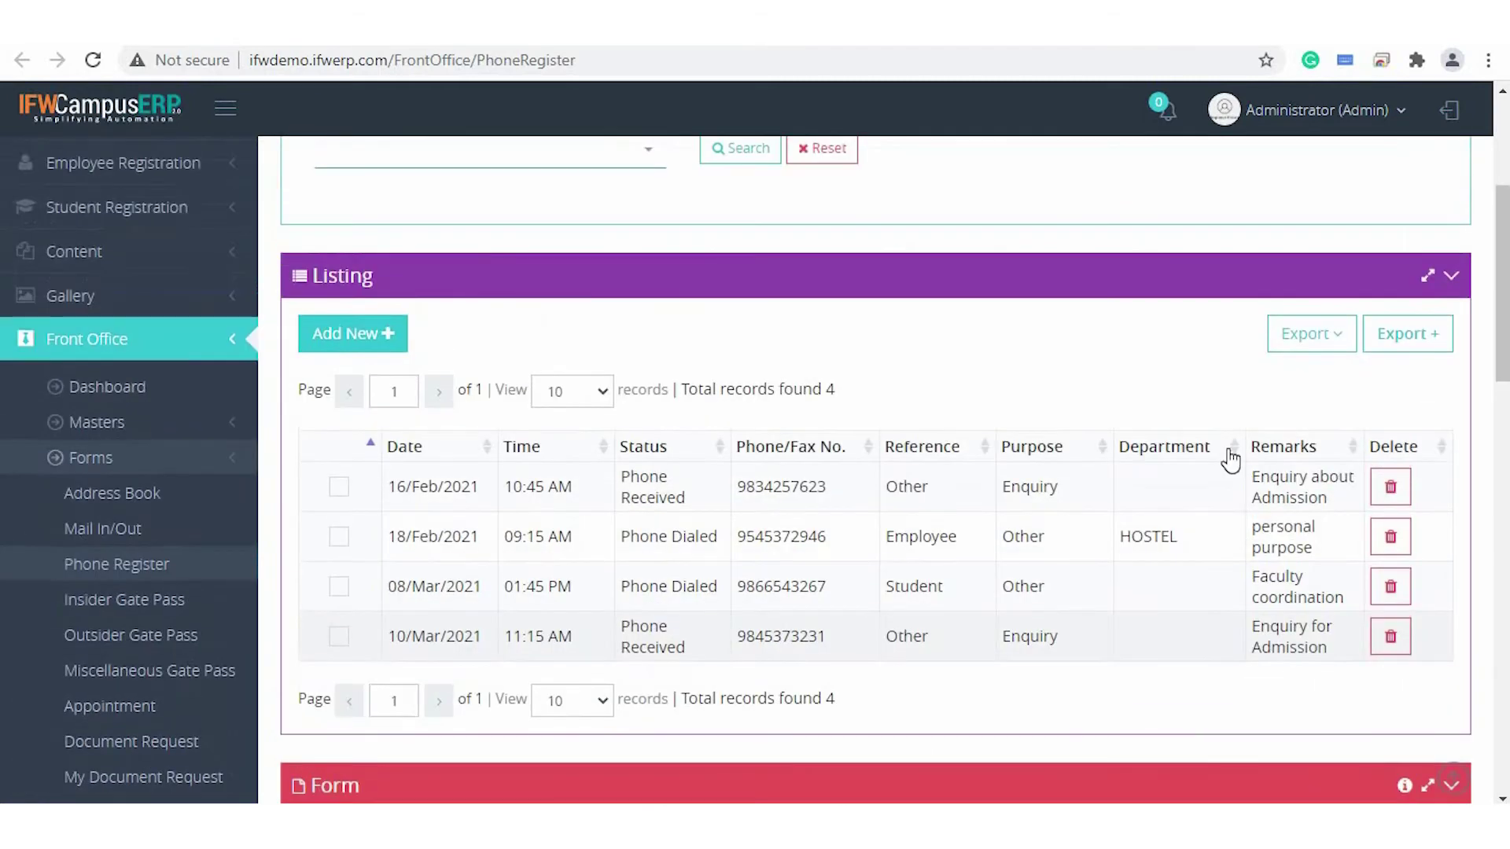
left_click(1304, 345)
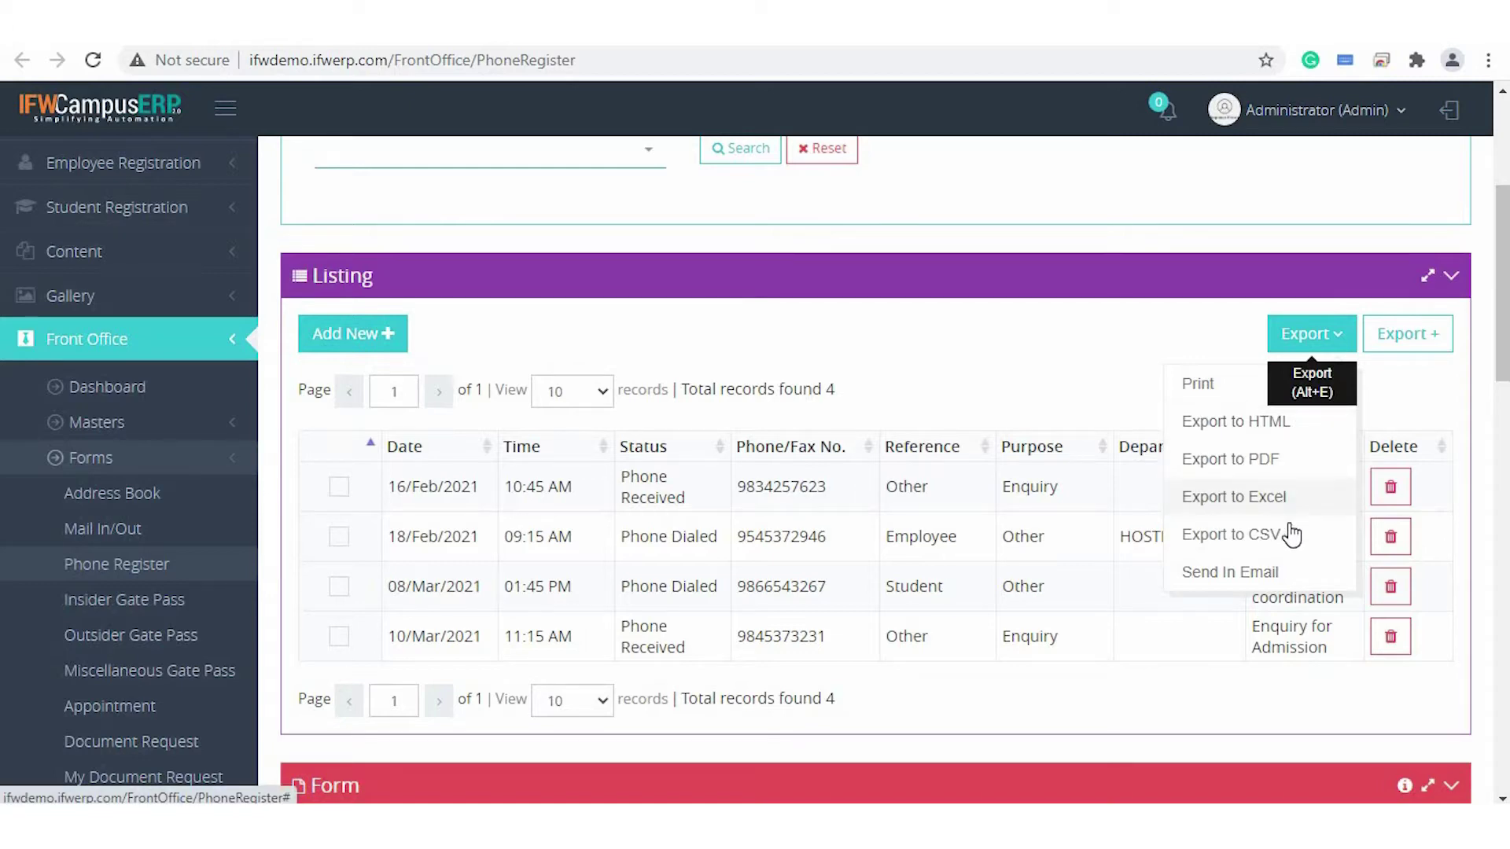
left_click(1428, 336)
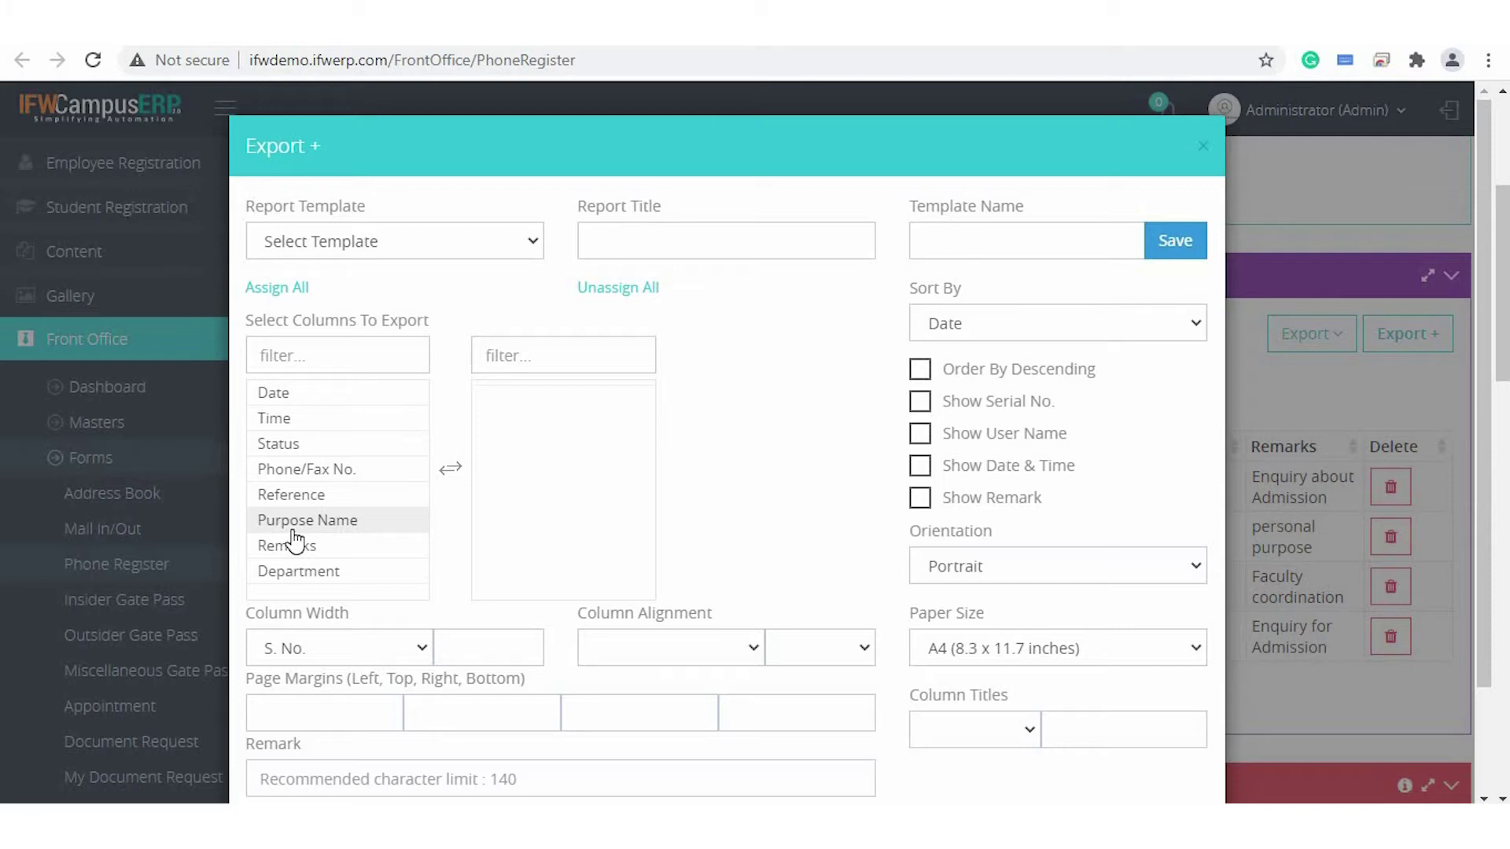
double_click(288, 394)
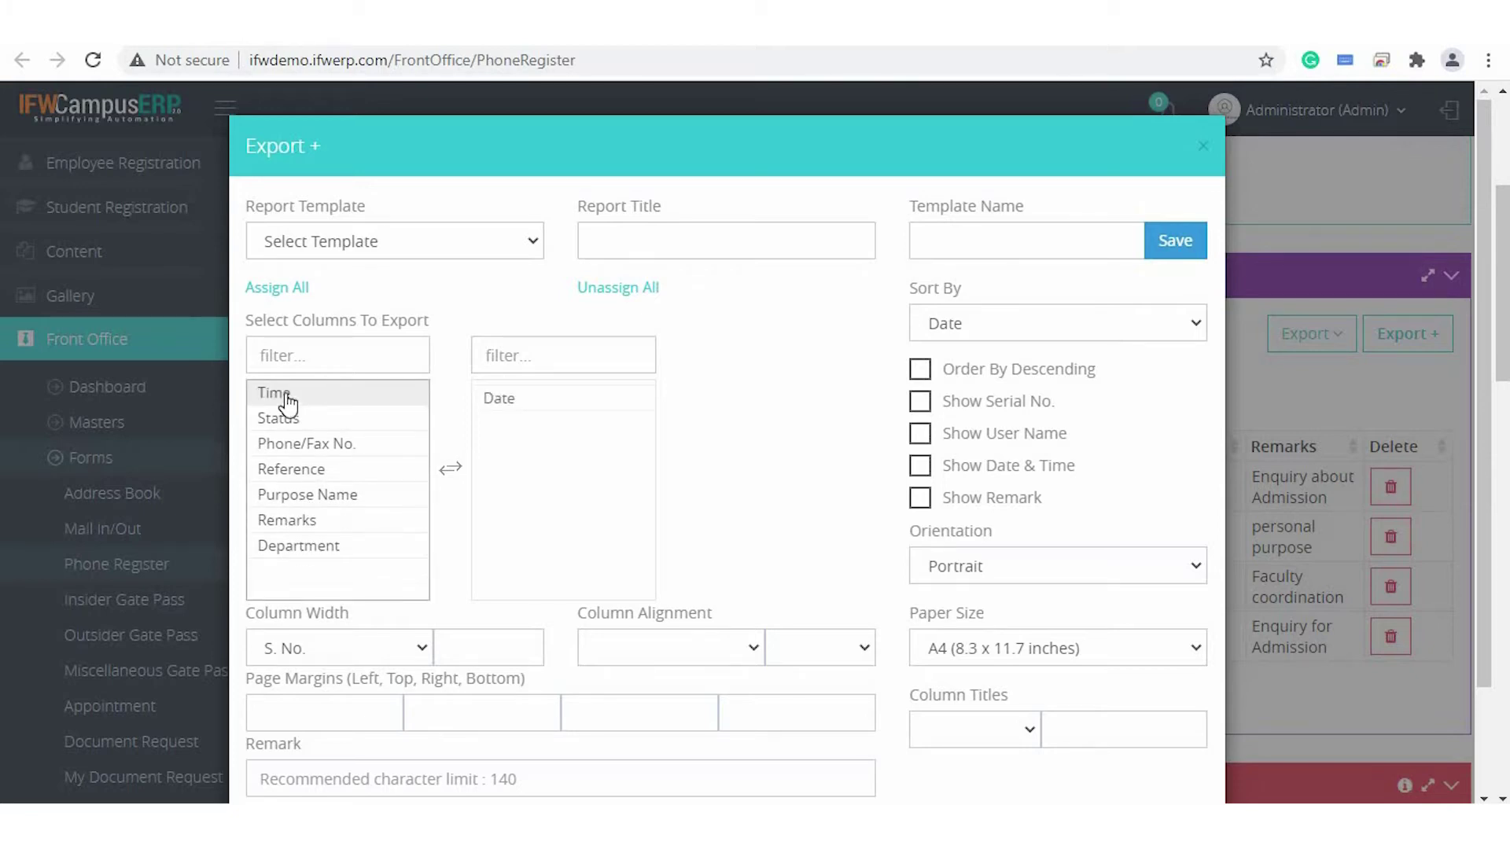
double_click(286, 395)
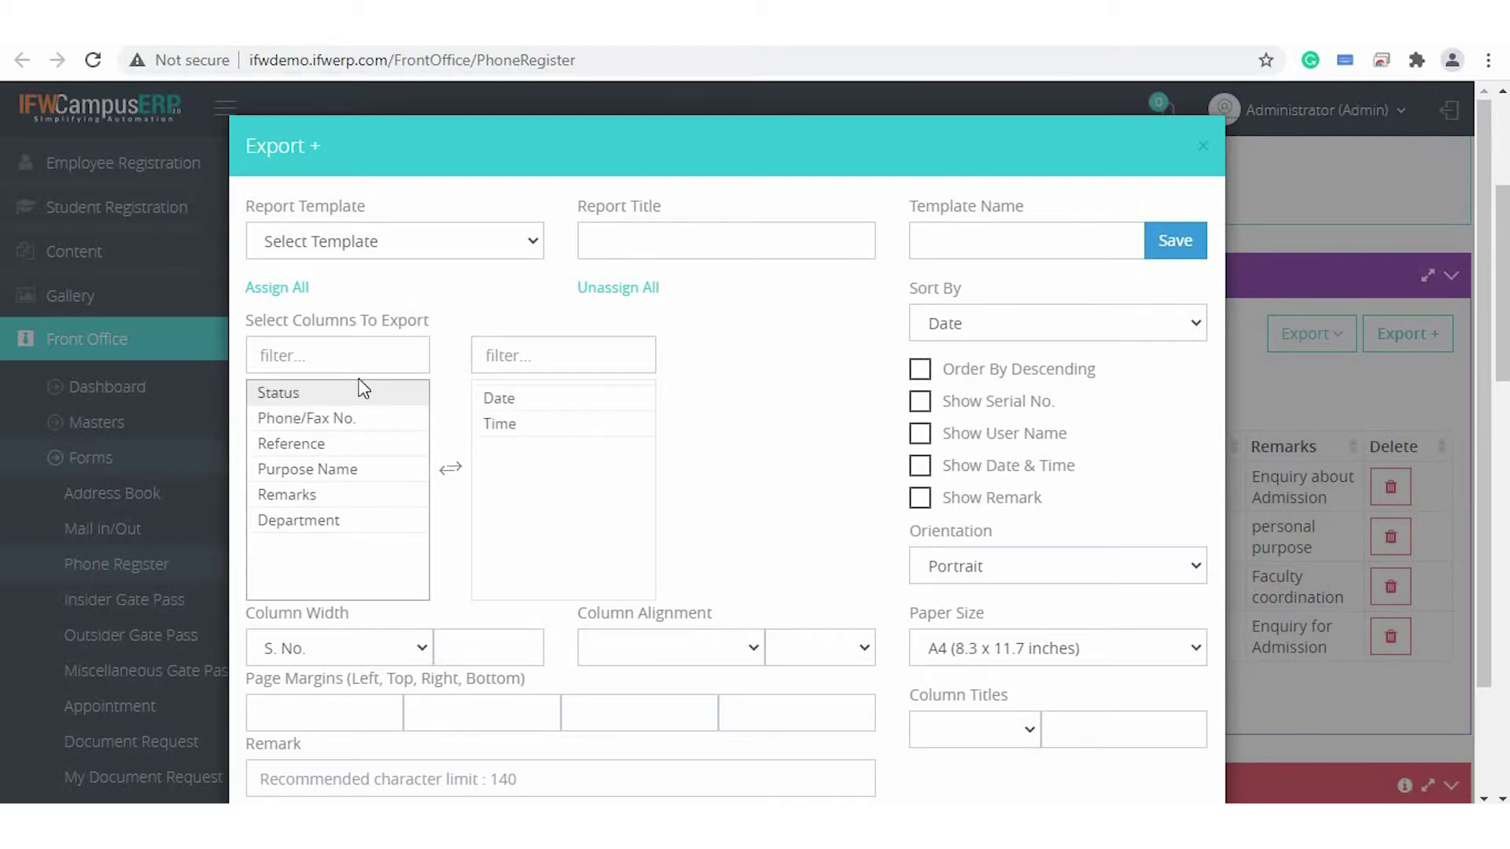
double_click(293, 398)
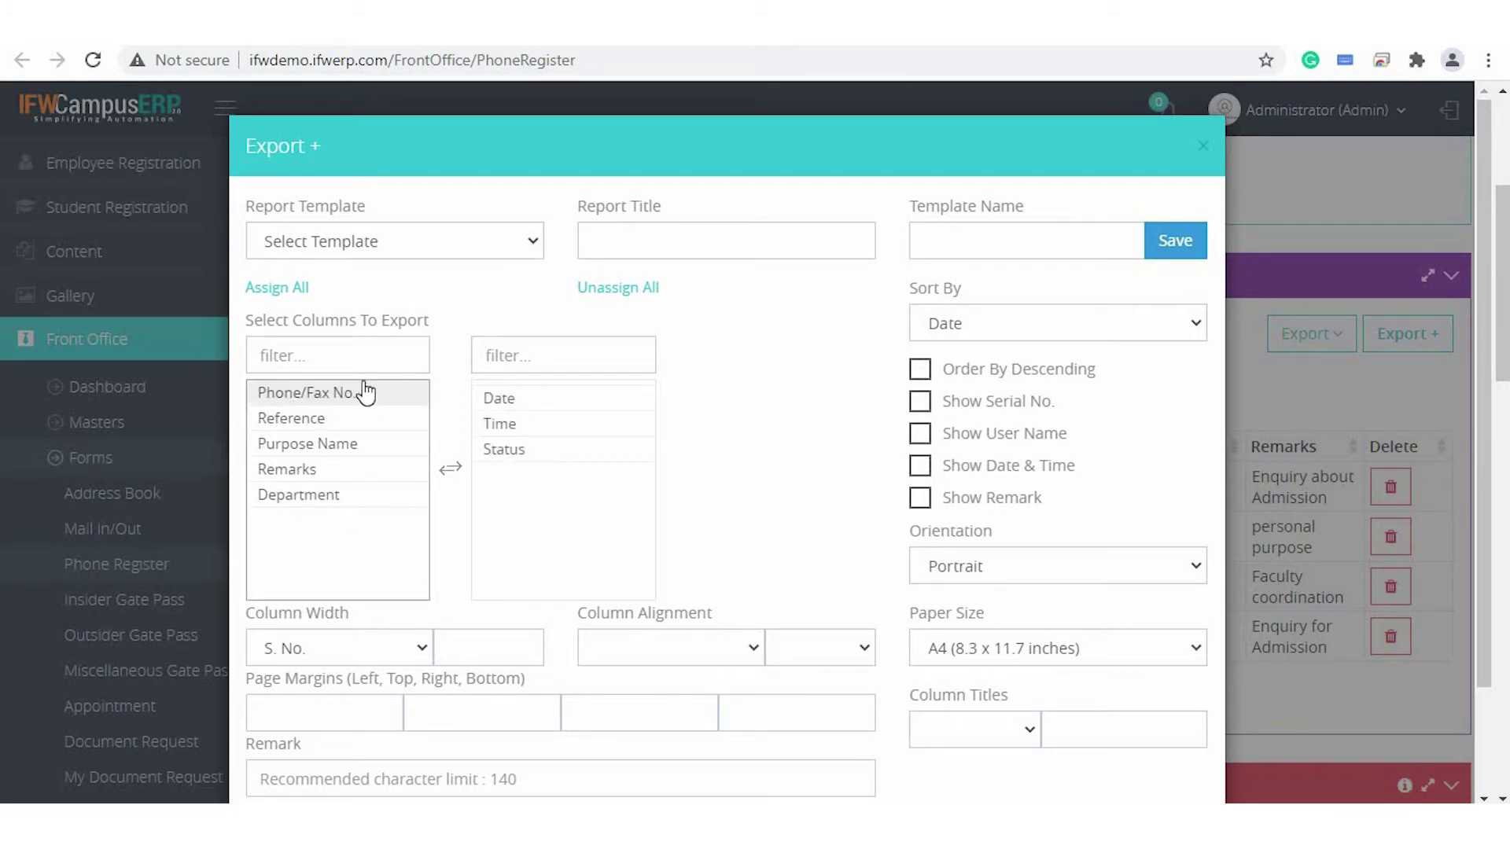
left_click(291, 289)
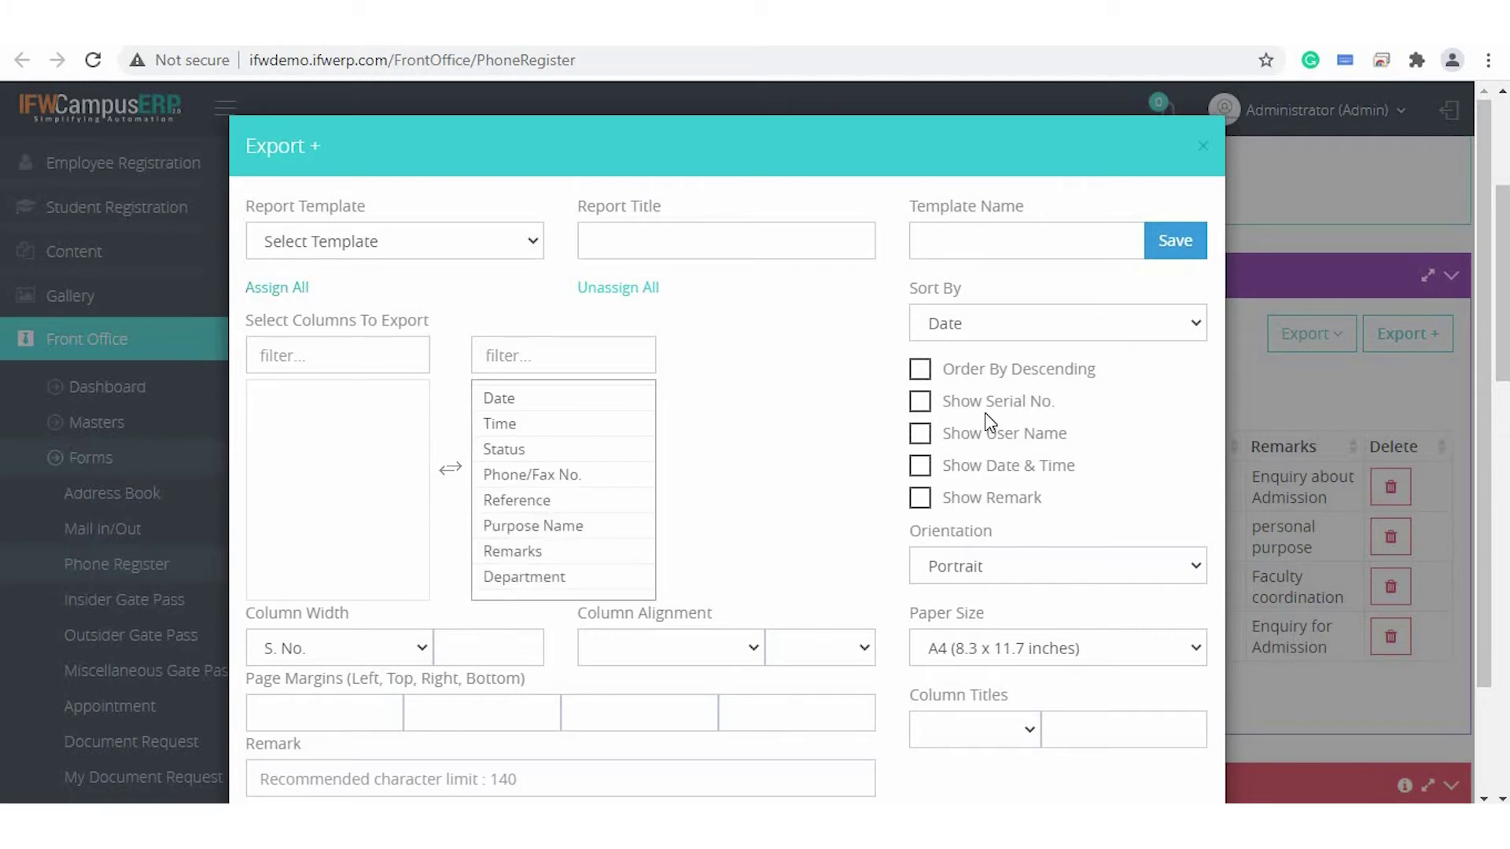
Enable Show Serial No. for the phone register report and keep Date as the sort column.
left_click(920, 401)
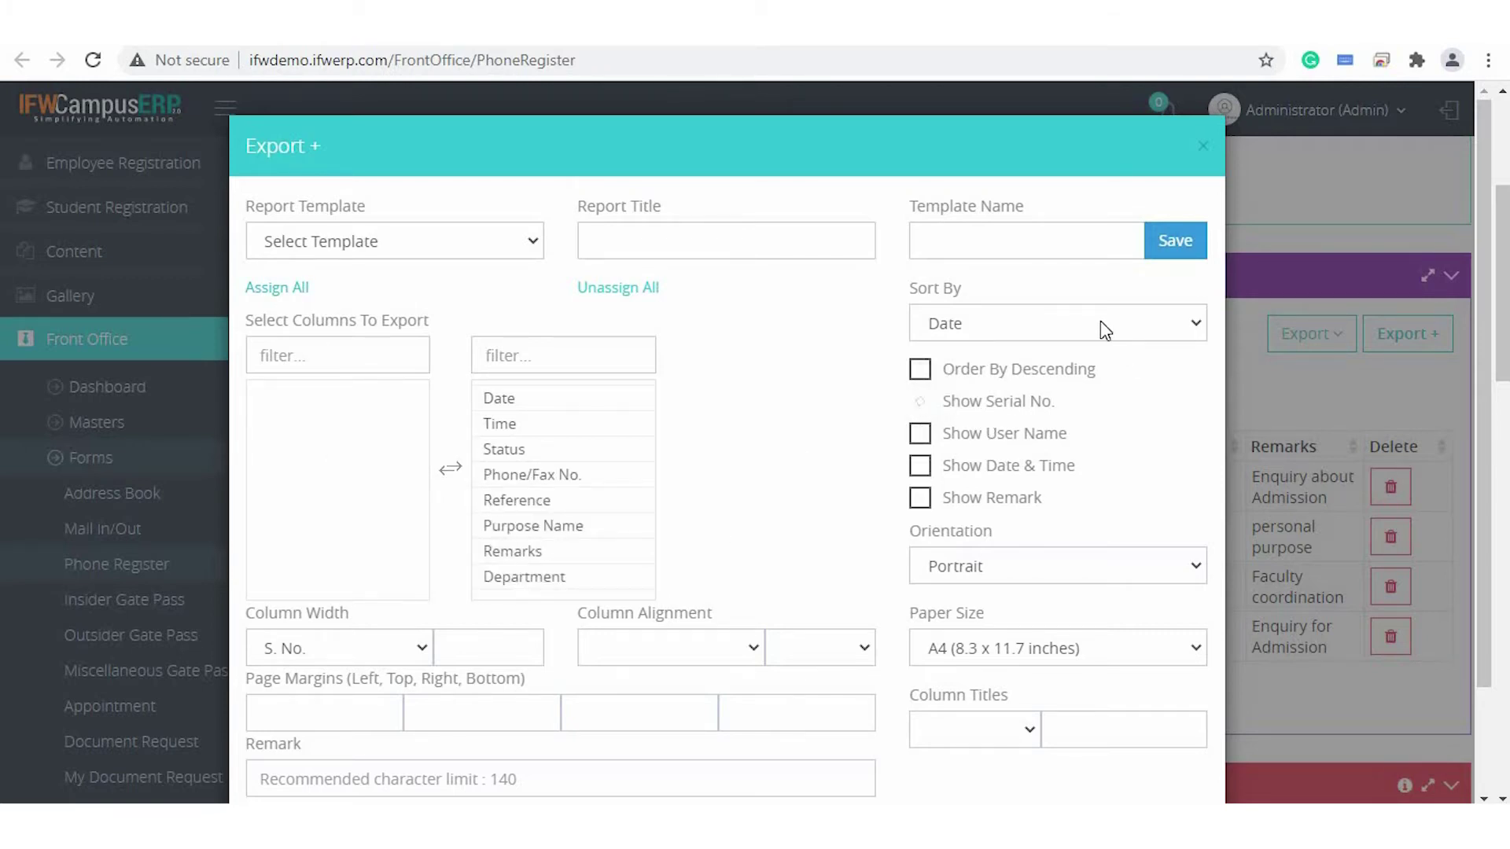
left_click(1102, 323)
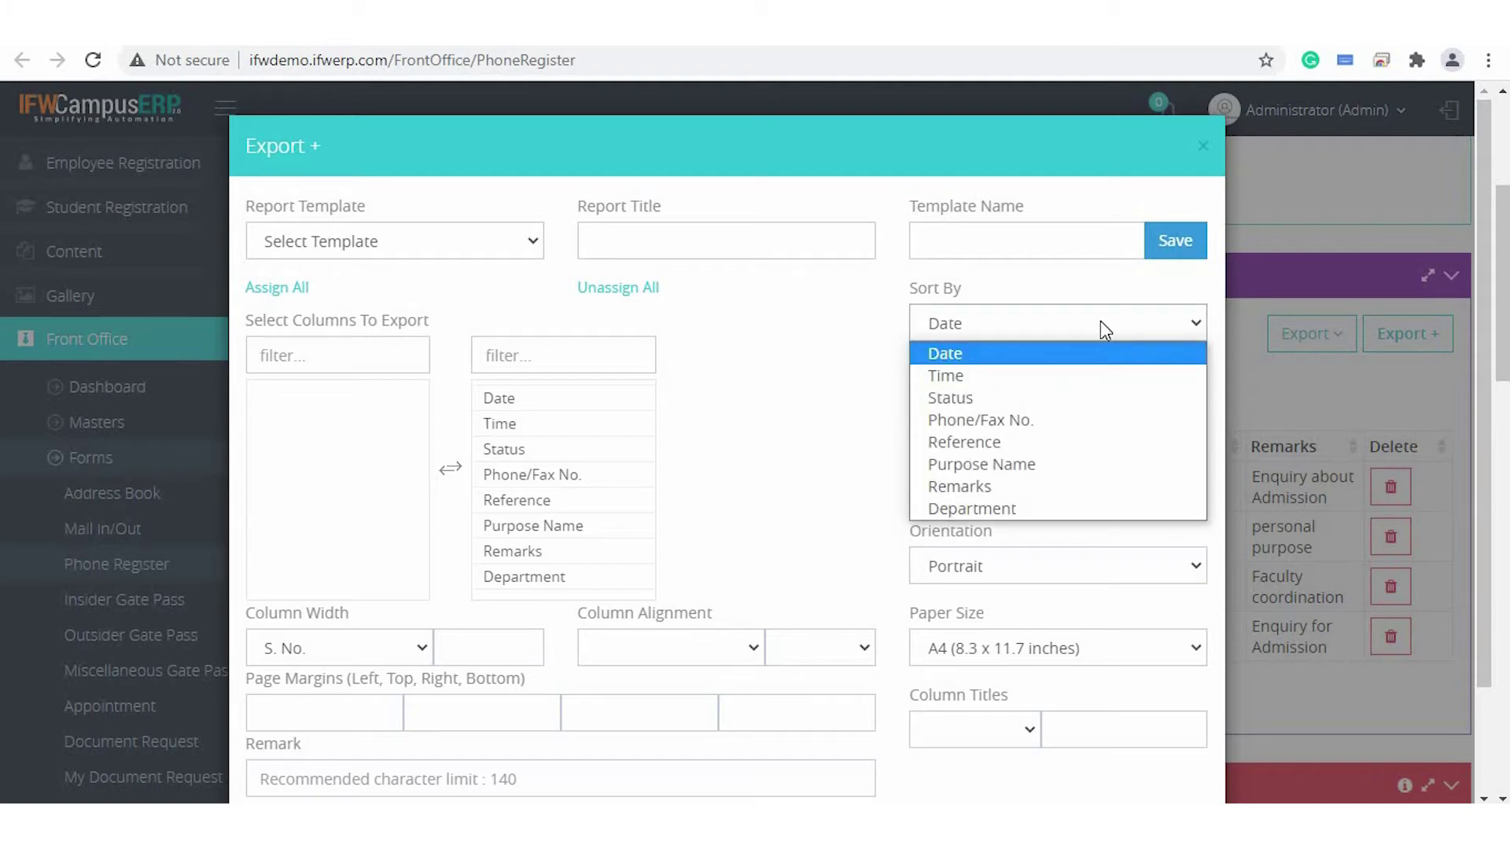
left_click(1101, 321)
Select the Time column under Column Alignment and keep the A4 (8.3 x 11.7 inches) paper size and Portrait orientation.
scroll(814, 495, "down", 2)
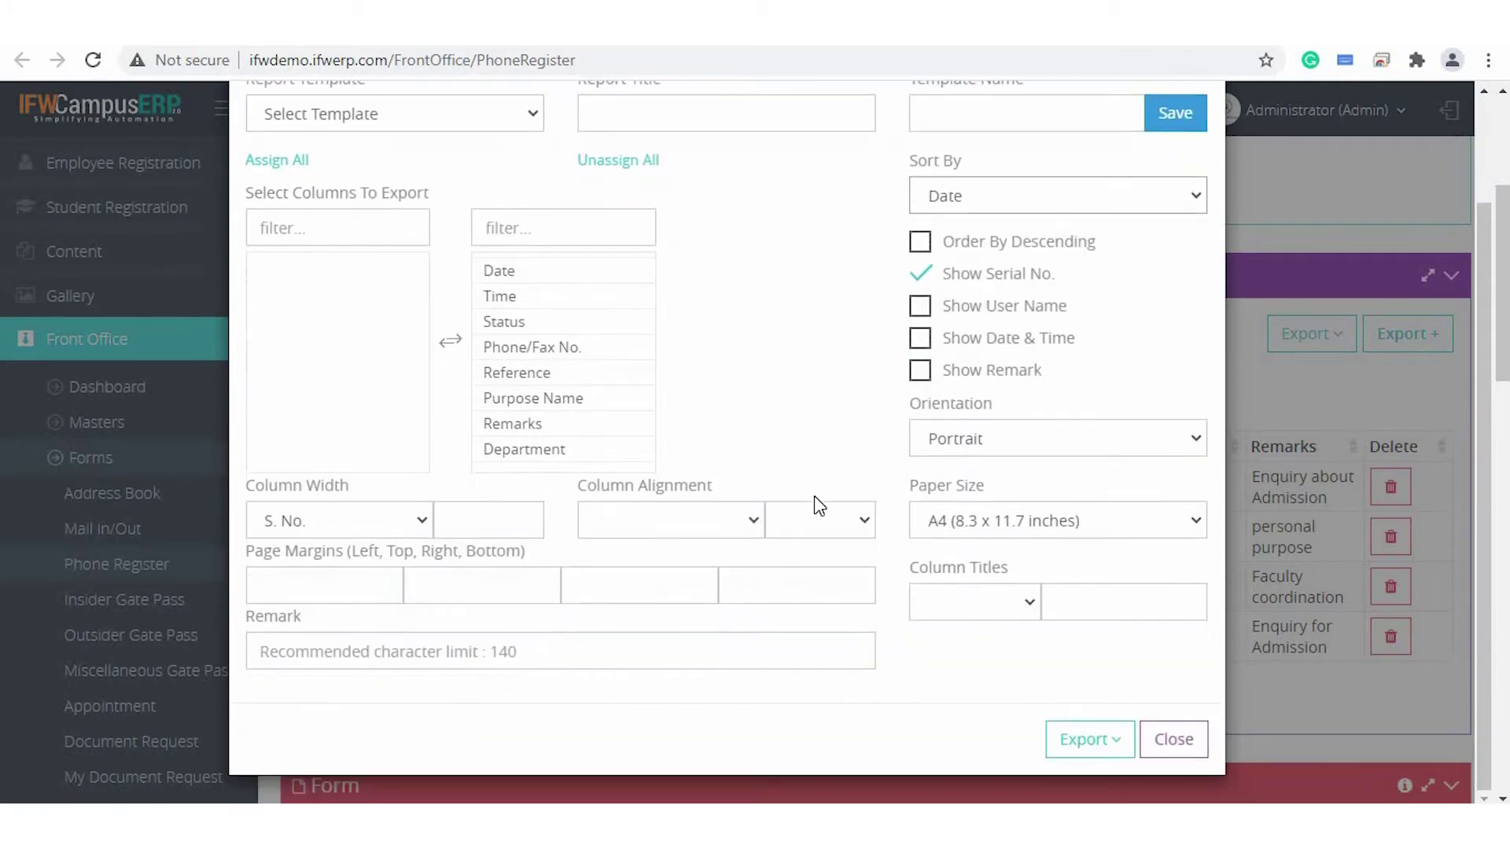
left_click(686, 512)
left_click(668, 617)
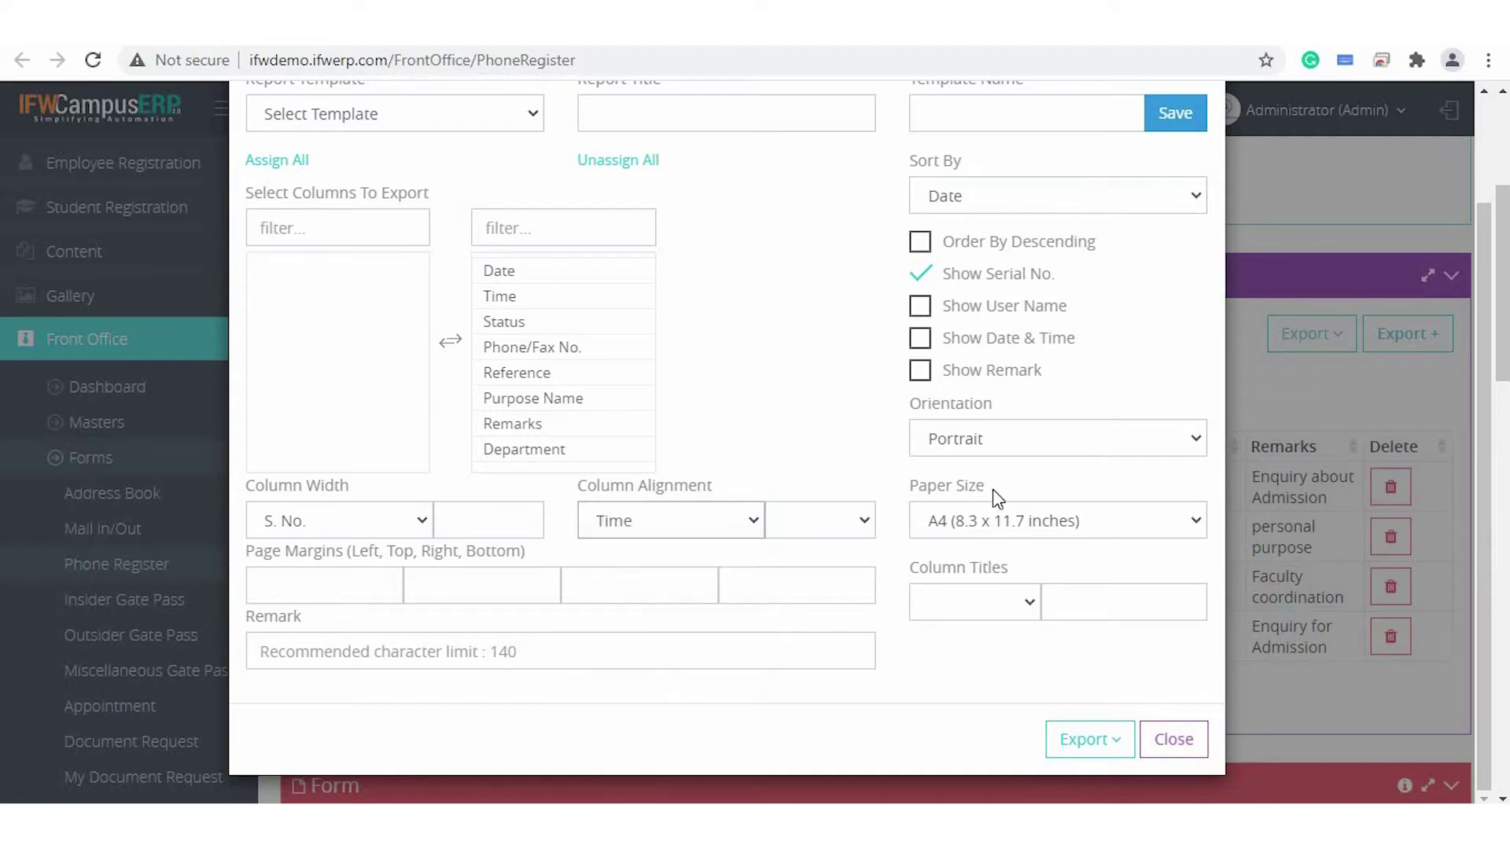
left_click(1008, 525)
left_click(1008, 525)
left_click(1021, 433)
left_click(1020, 469)
scroll(1048, 777, "down", 4)
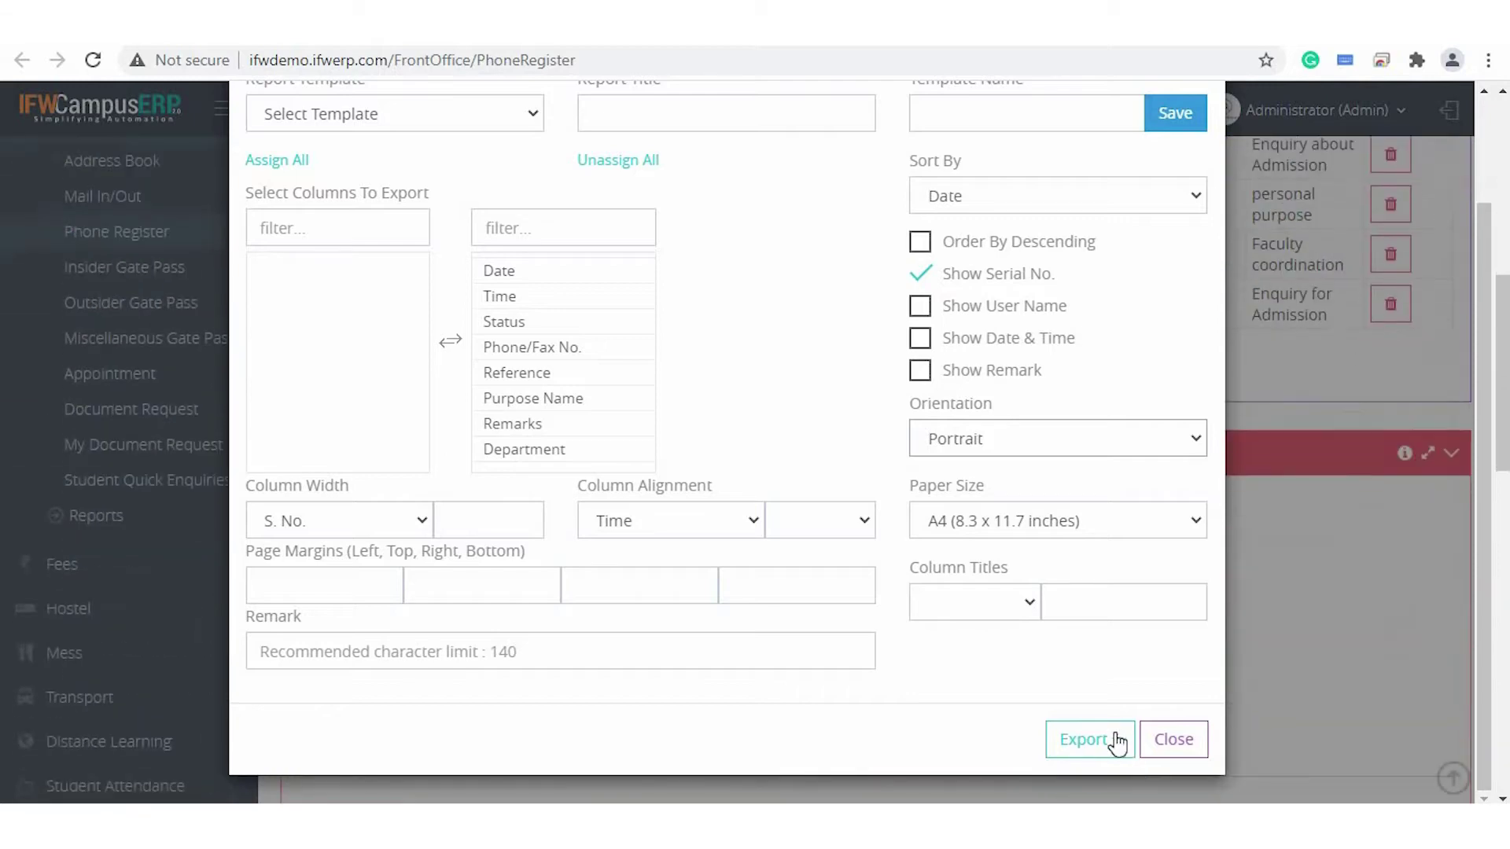
Export the phone register report with the chosen columns, serial numbers and A4 portrait layout.
left_click(1116, 742)
scroll(1112, 786, "down", 4)
left_click(1067, 511)
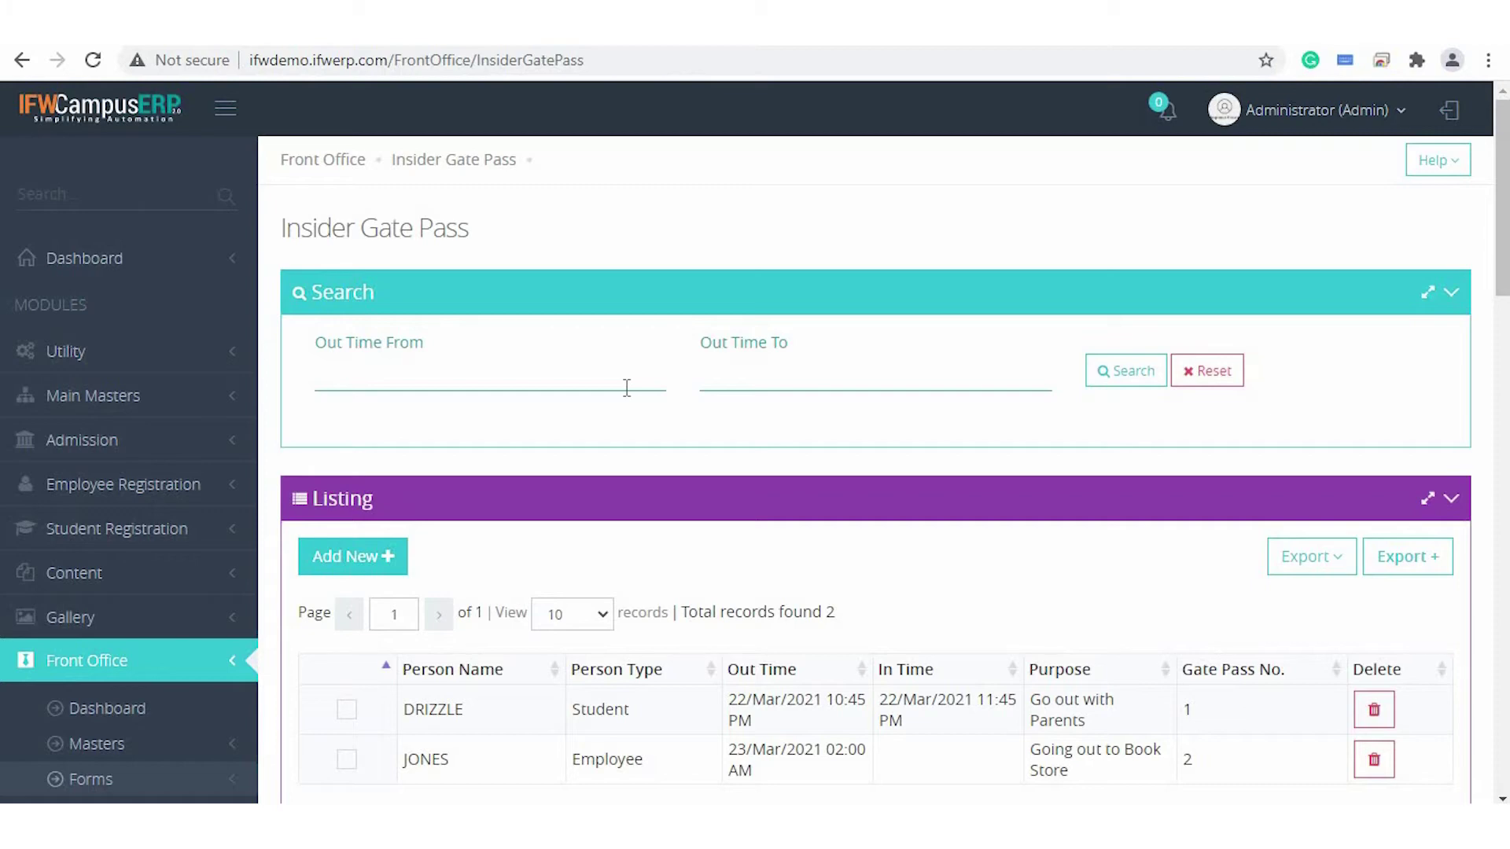
Examine the student's insider gate pass record, including Course, Class, Student, Purpose and Out/In Time, and view its printable pass.
scroll(626, 387, "down", 2)
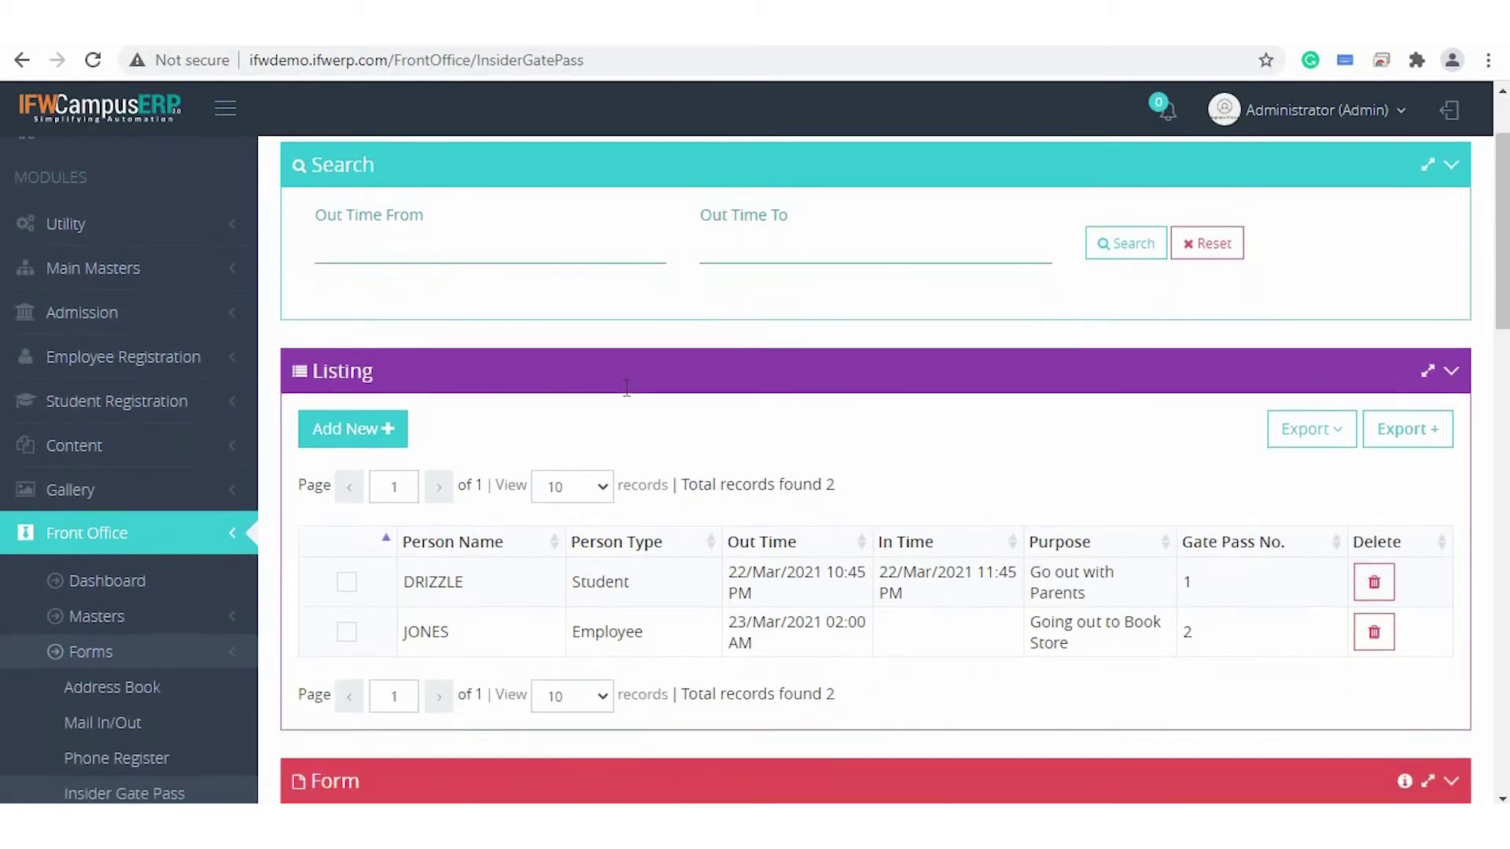
left_click(368, 434)
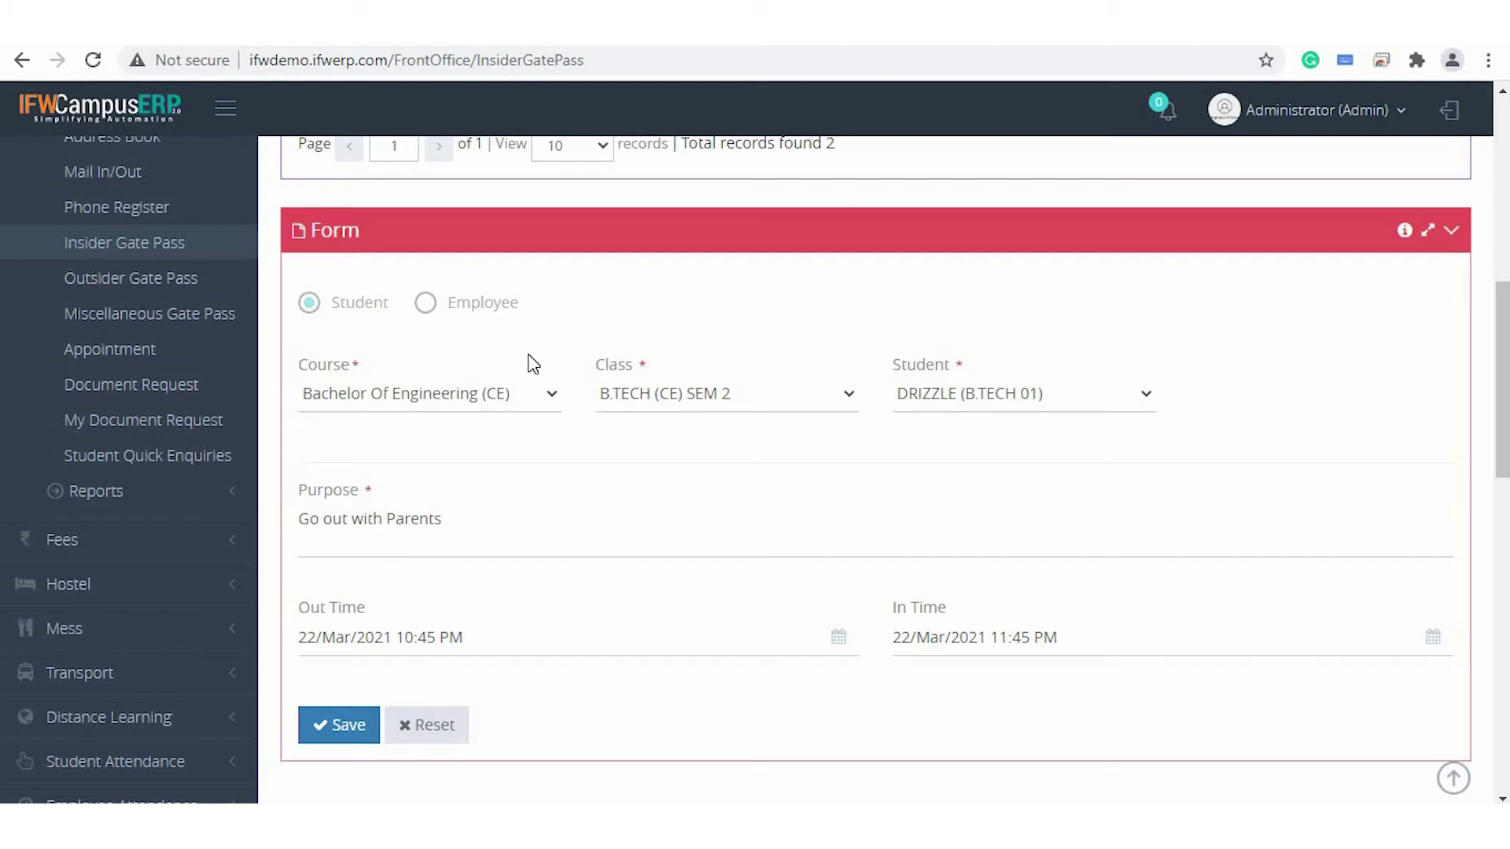
scroll(533, 363, "down", 1)
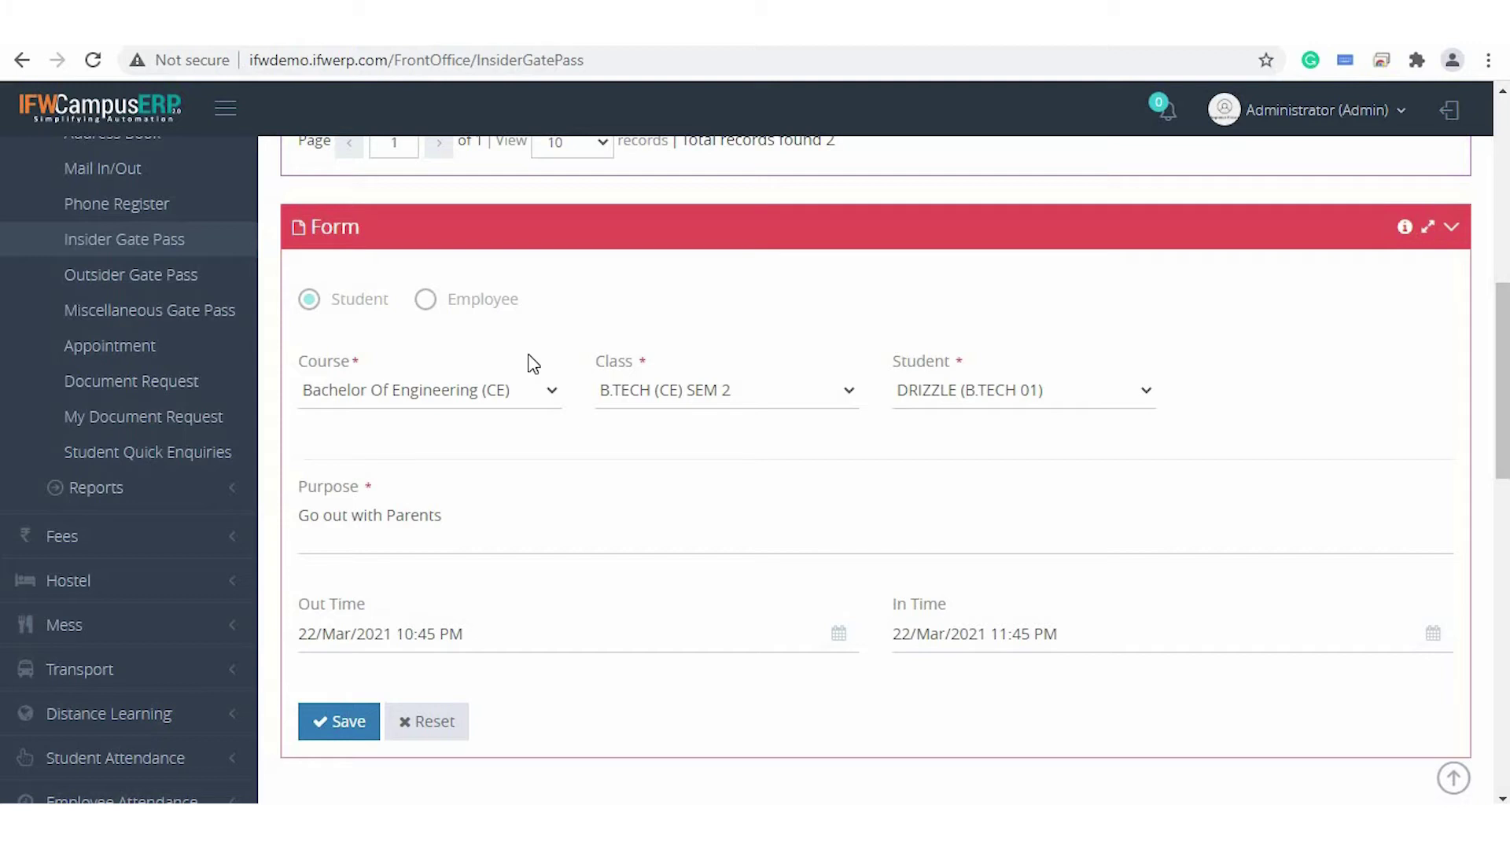
scroll(533, 363, "down", 1)
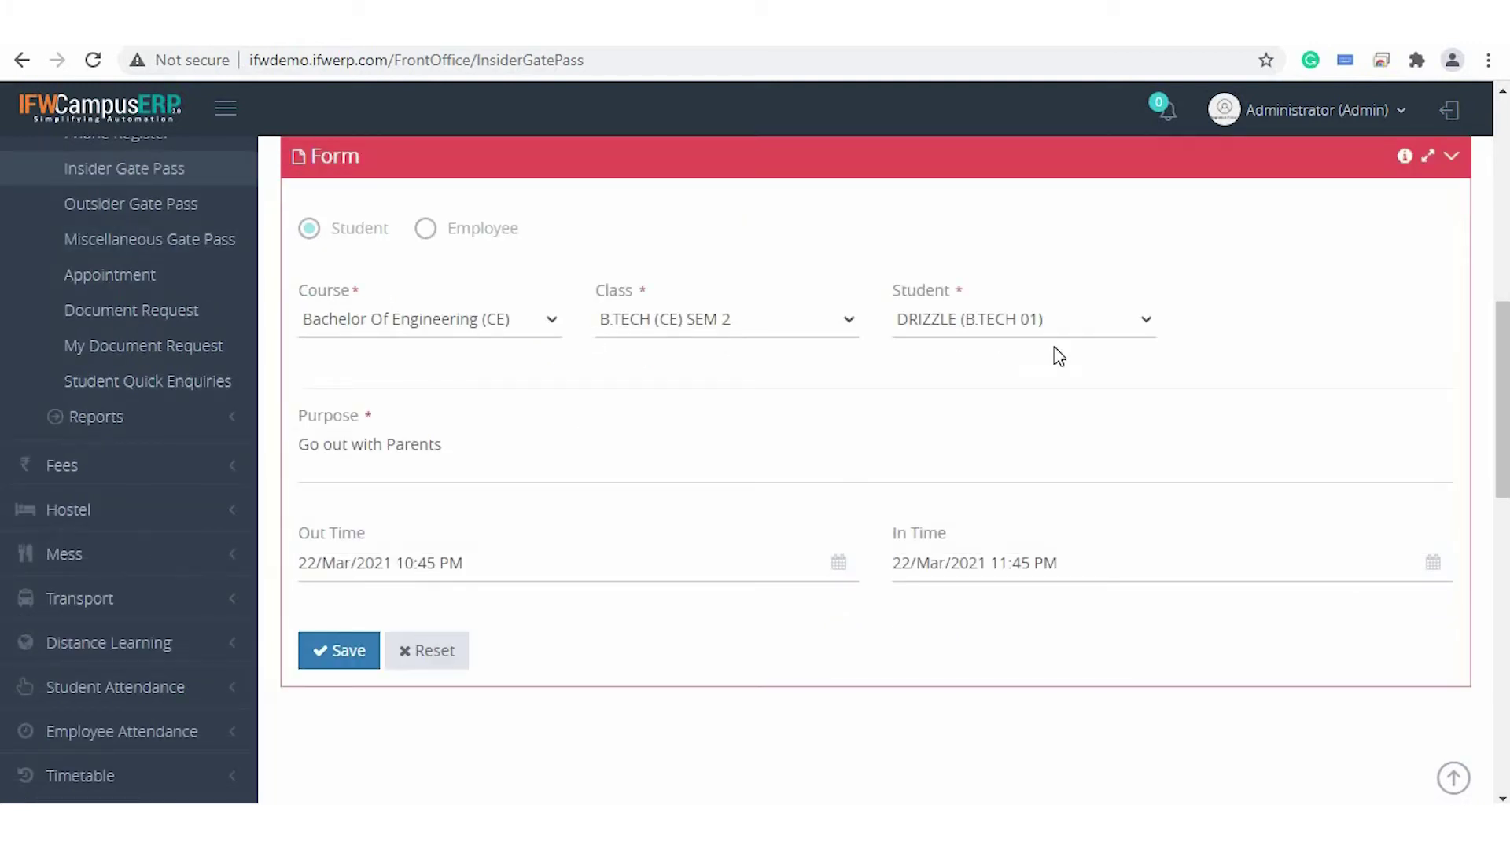
double_click(1024, 335)
scroll(1101, 562, "down", 1)
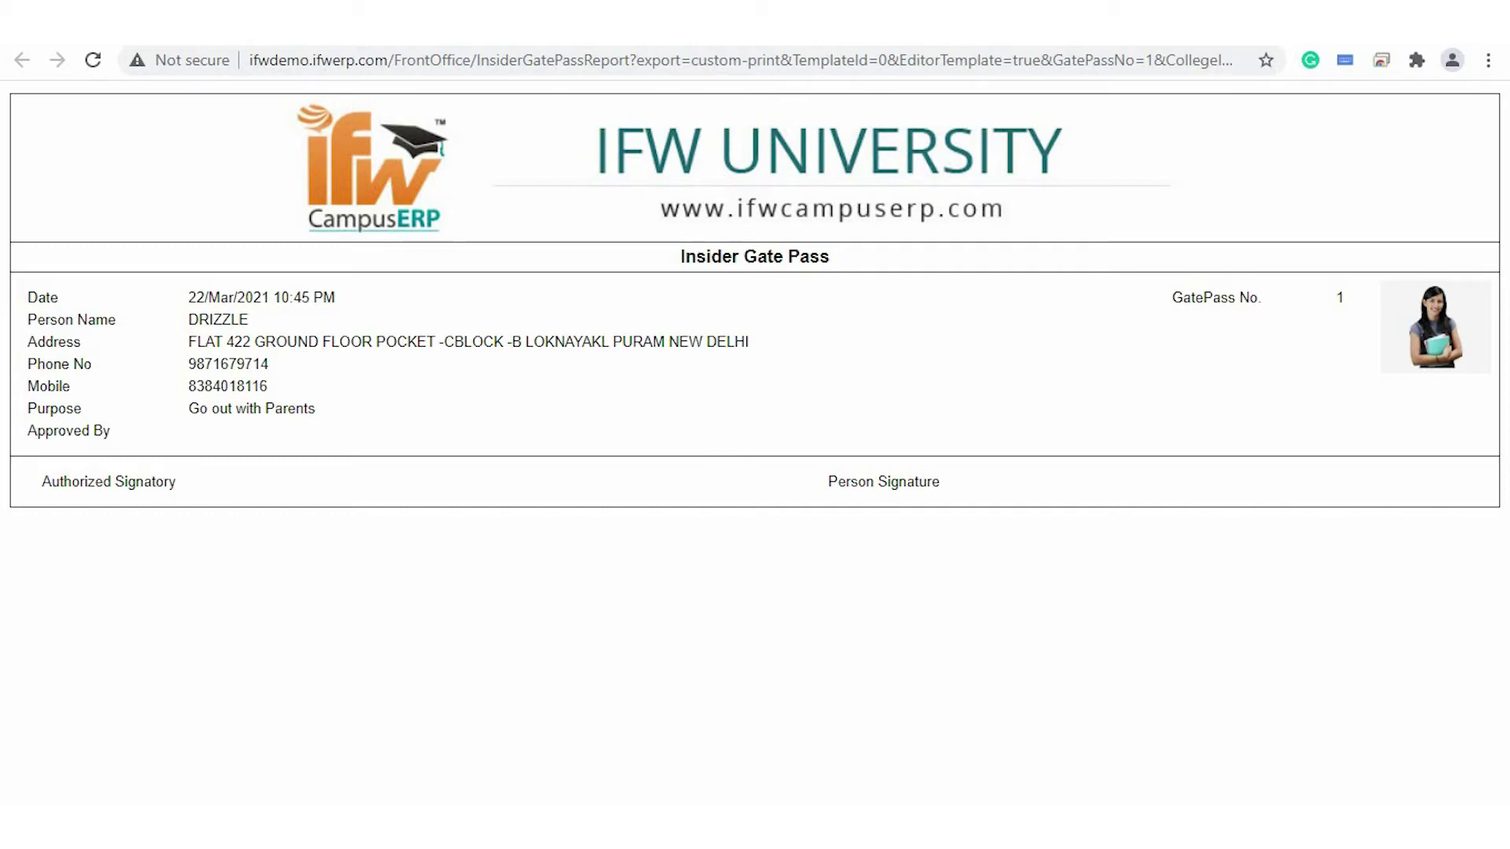
left_click(676, 18)
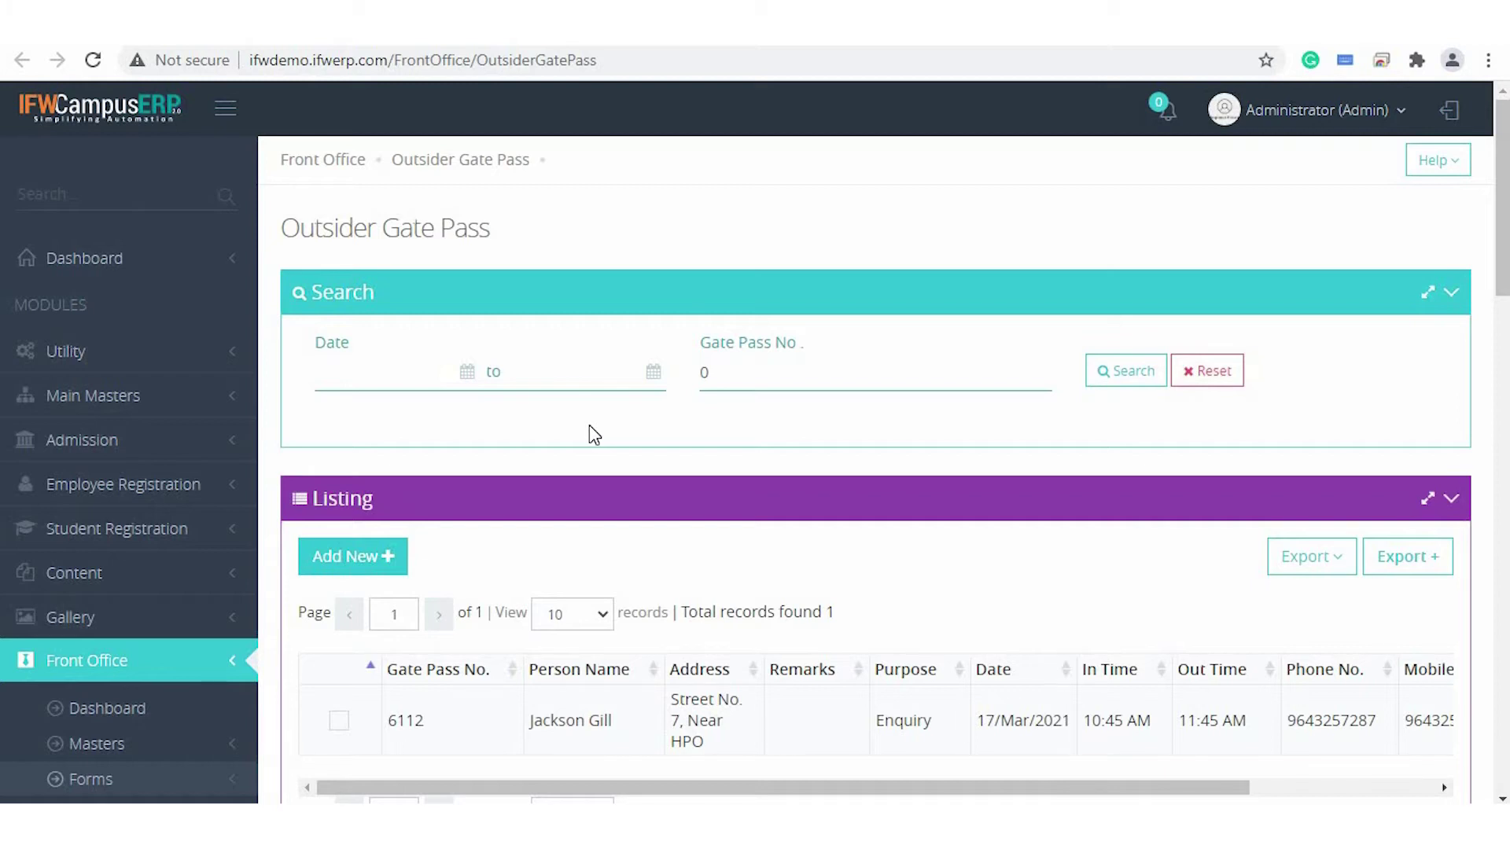
Open the existing outsider gate pass record and examine its Date, In Time, Out Time, First Name and Last Name fields.
scroll(589, 427, "down", 2)
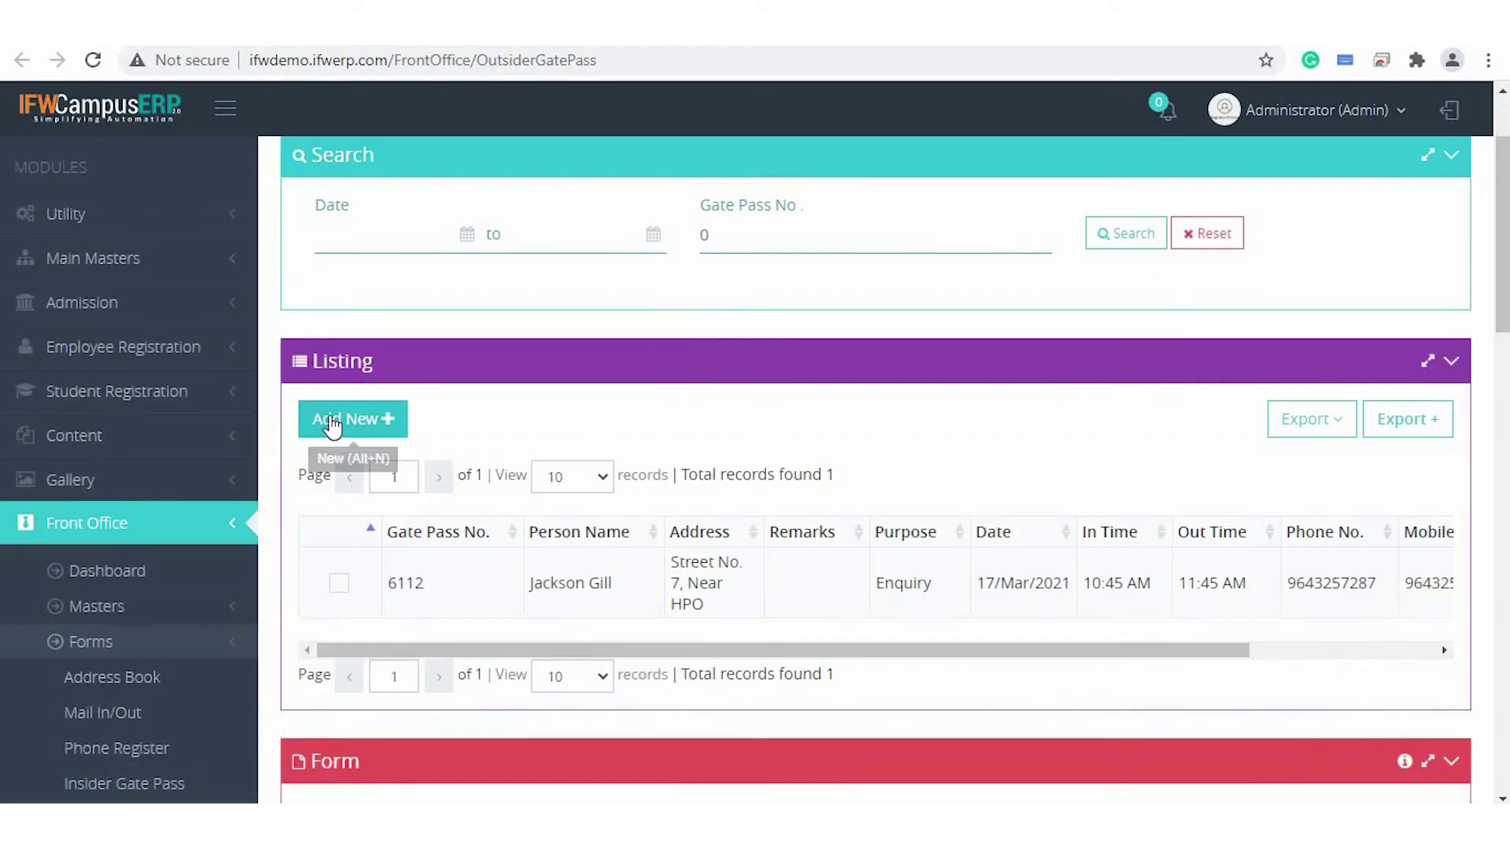
left_click(478, 574)
scroll(785, 394, "down", 3)
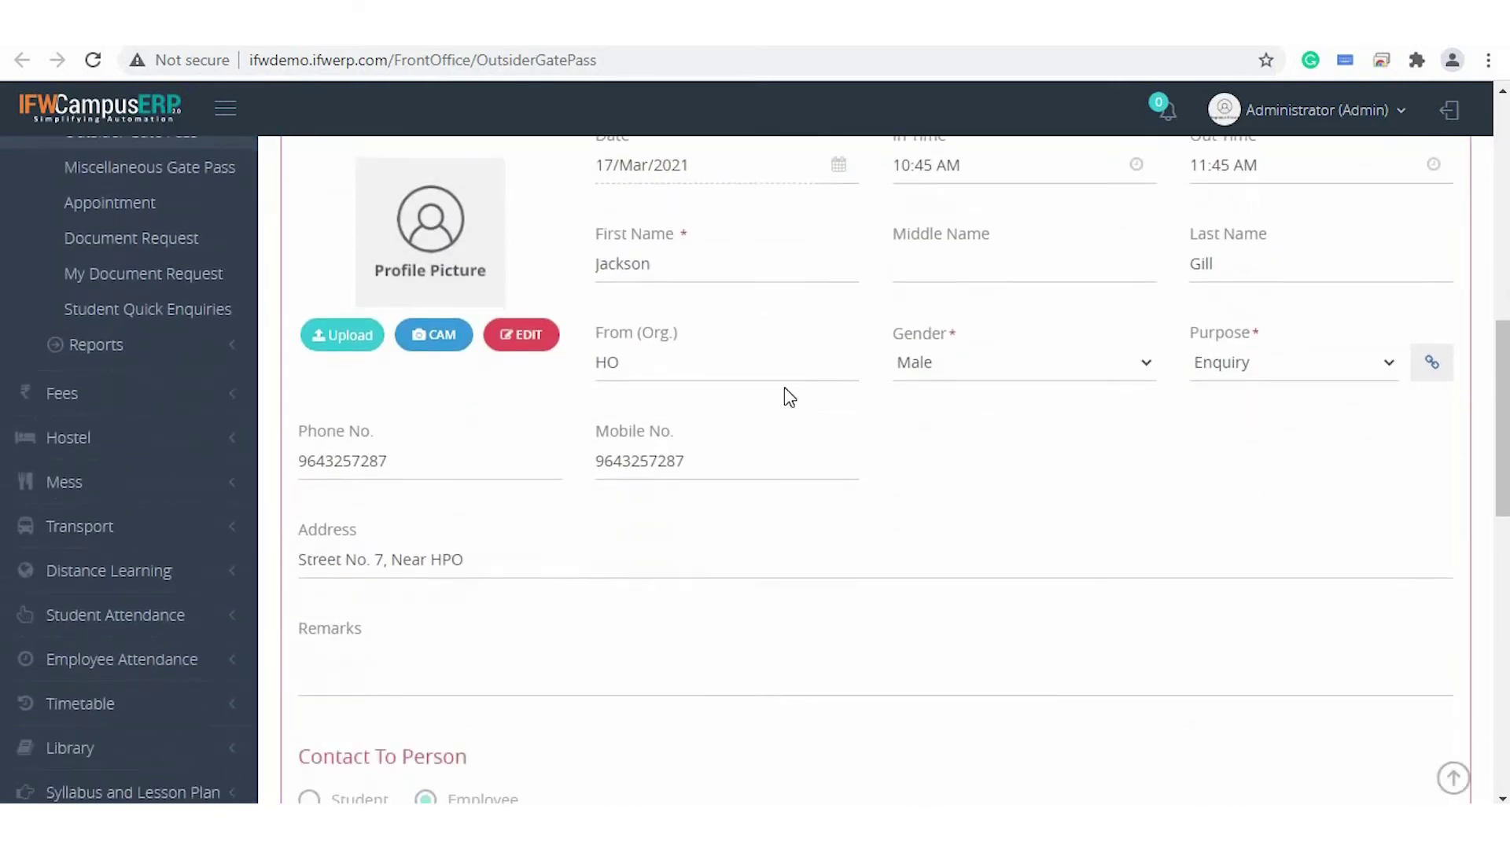
scroll(940, 390, "up", 3)
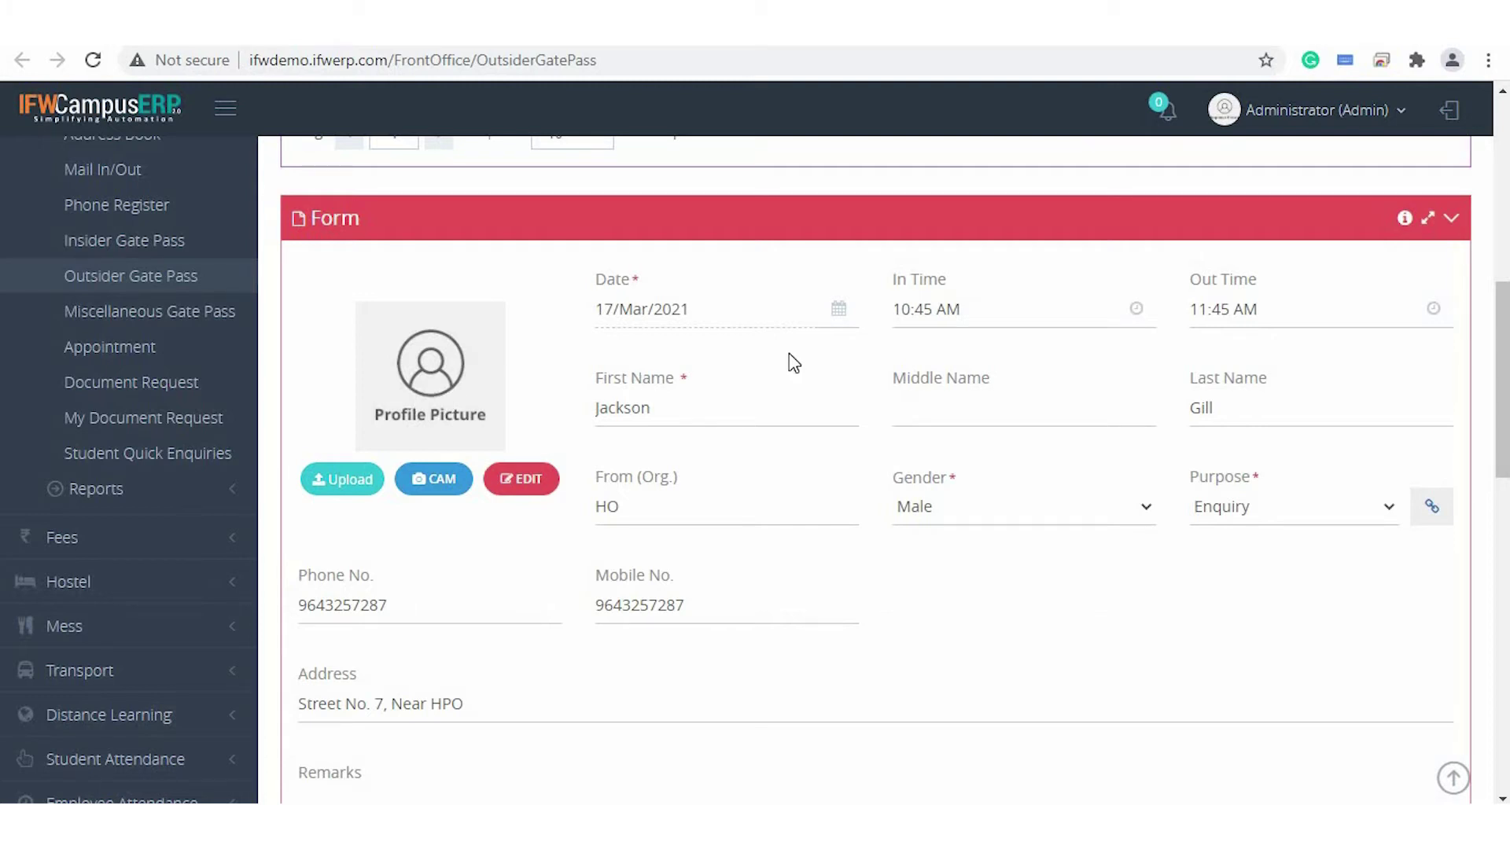
left_click(769, 396)
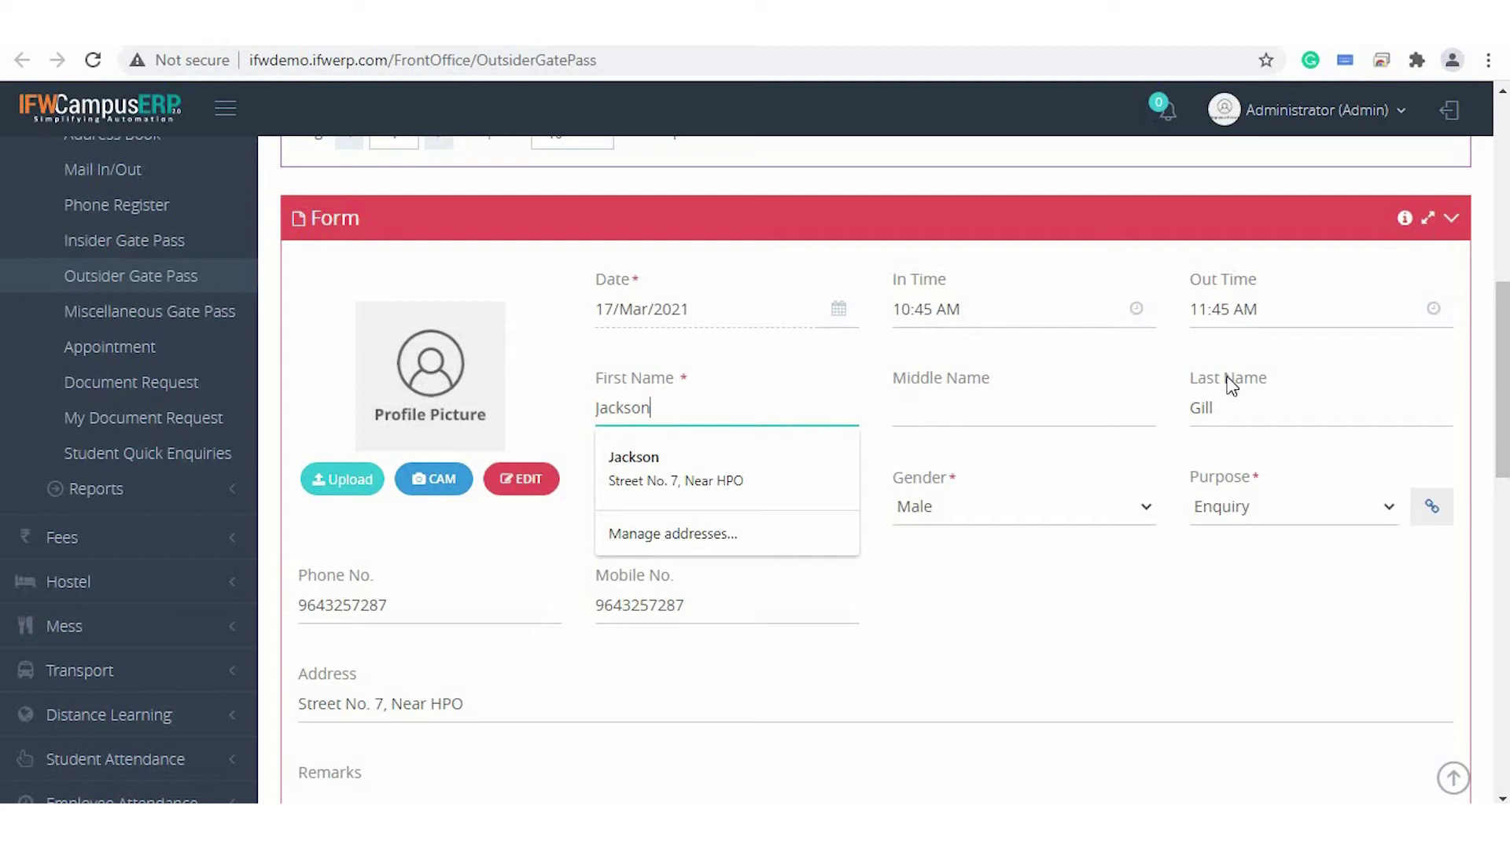
left_click(1284, 397)
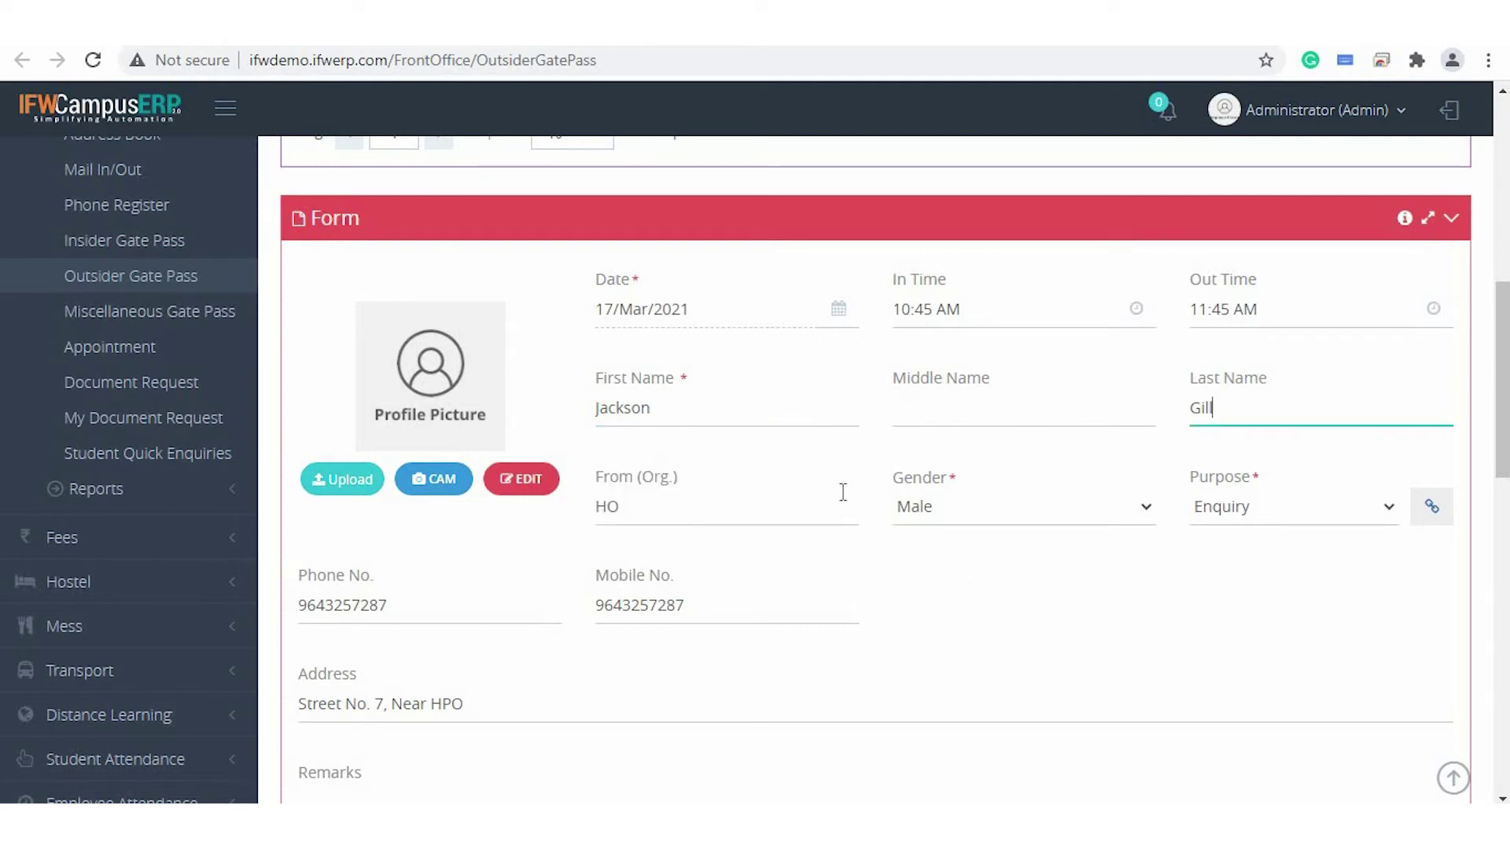
Review the From (Org.), Gender and Purpose fields of the outsider gate pass, keeping Enquiry as the purpose.
left_click(724, 509)
left_click(992, 537)
scroll(1007, 535, "down", 2)
left_click(1293, 384)
left_click(1258, 421)
scroll(684, 511, "down", 1)
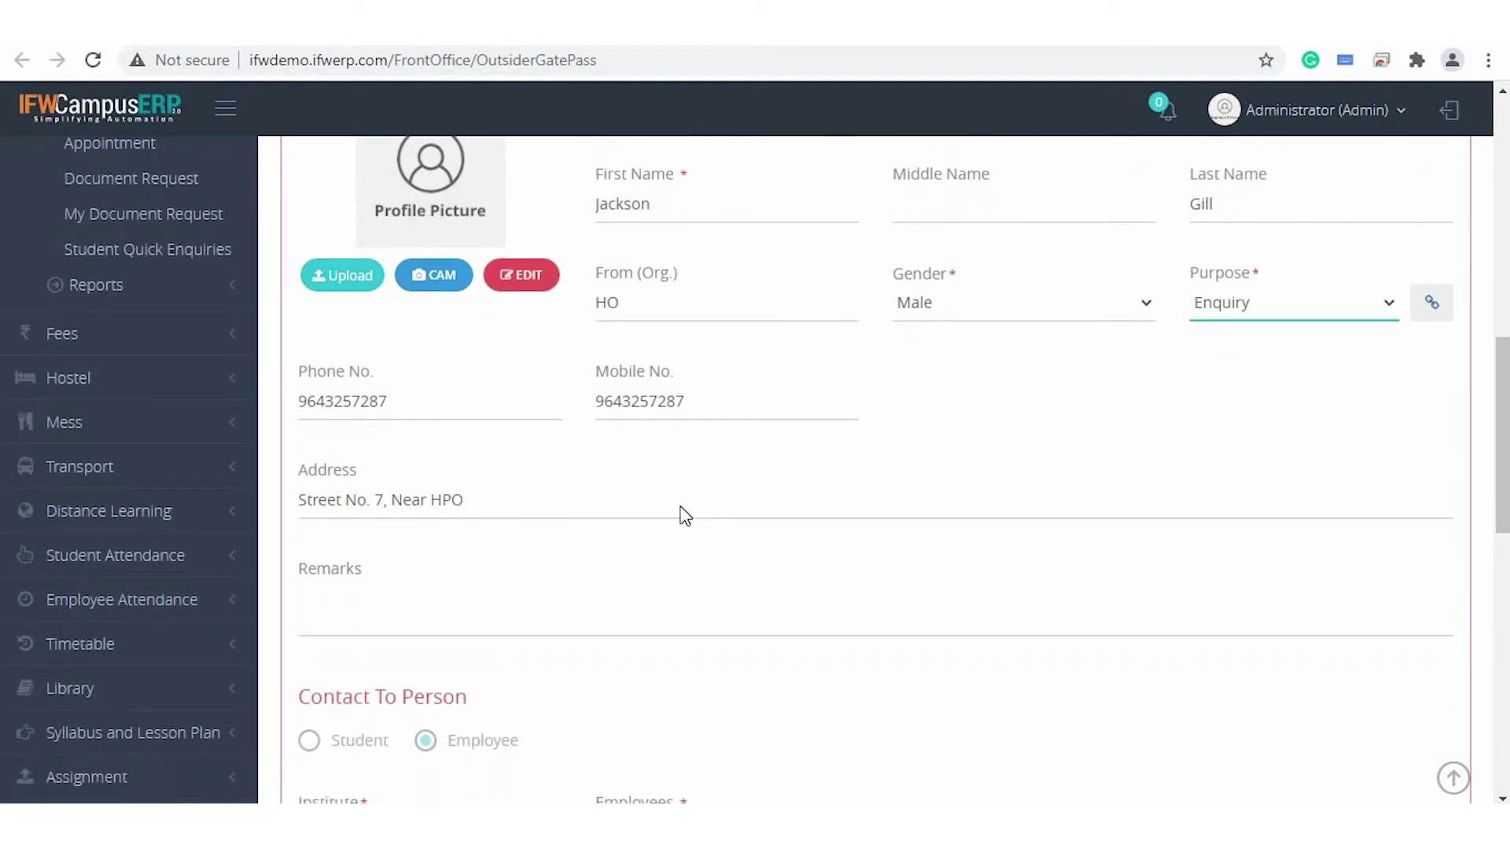
Check the Contact To Person section and Reason to Meet, and save the outsider gate pass.
scroll(684, 515, "down", 5)
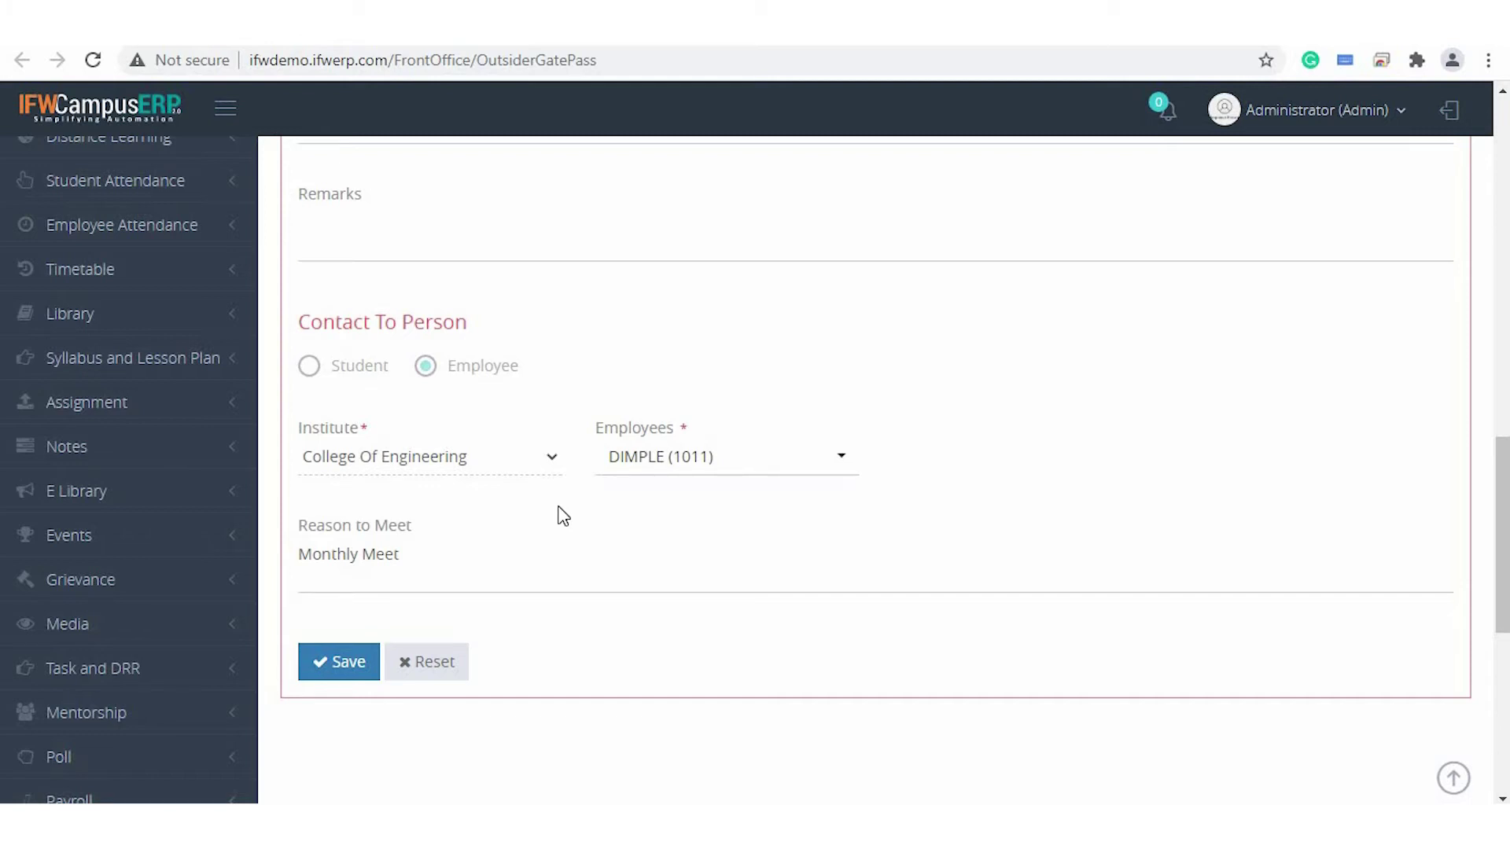
scroll(563, 516, "down", 1)
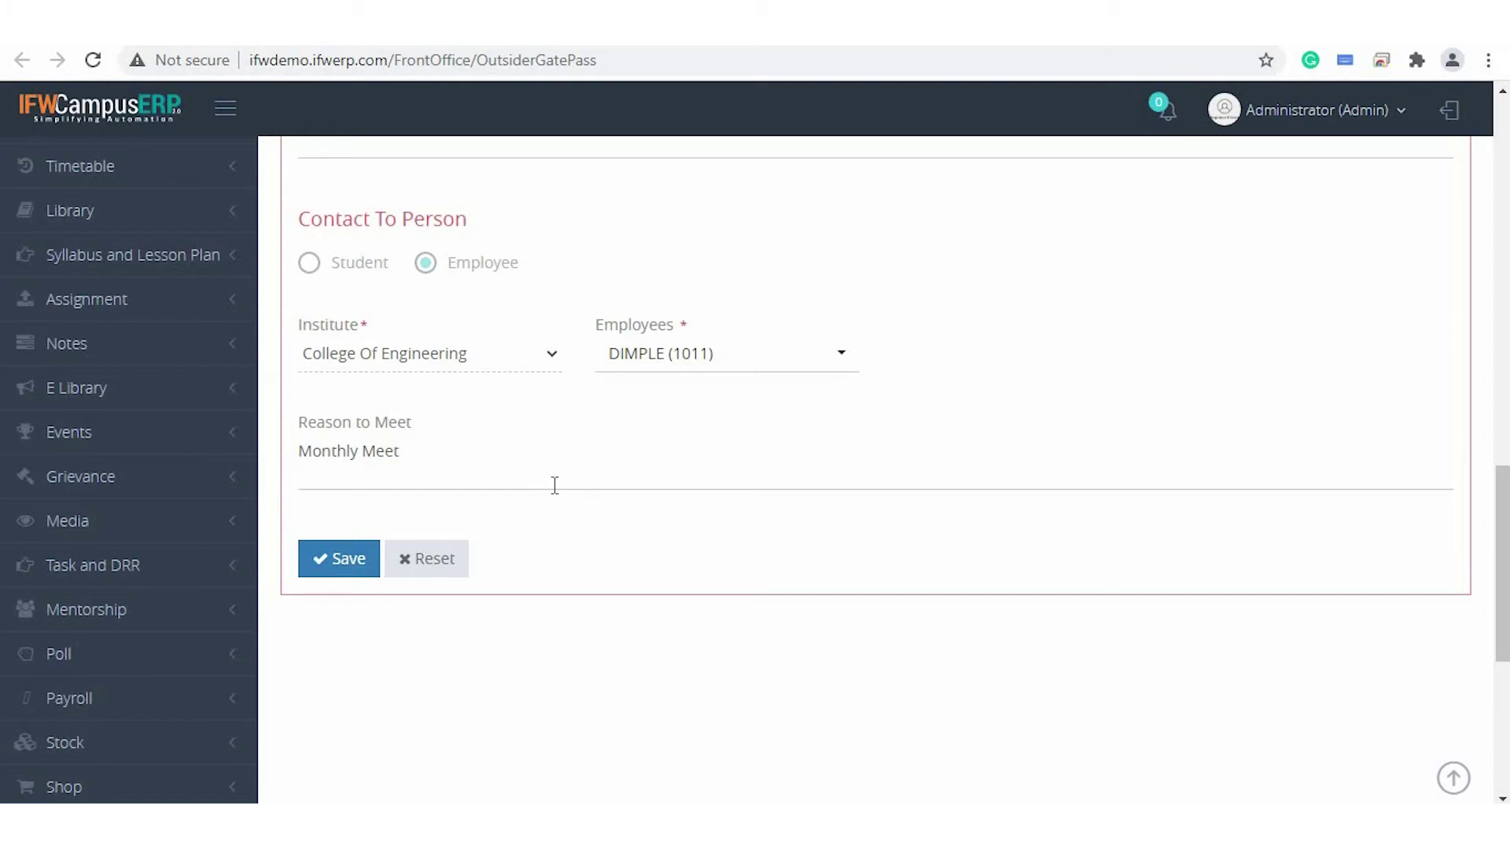
left_click(554, 485)
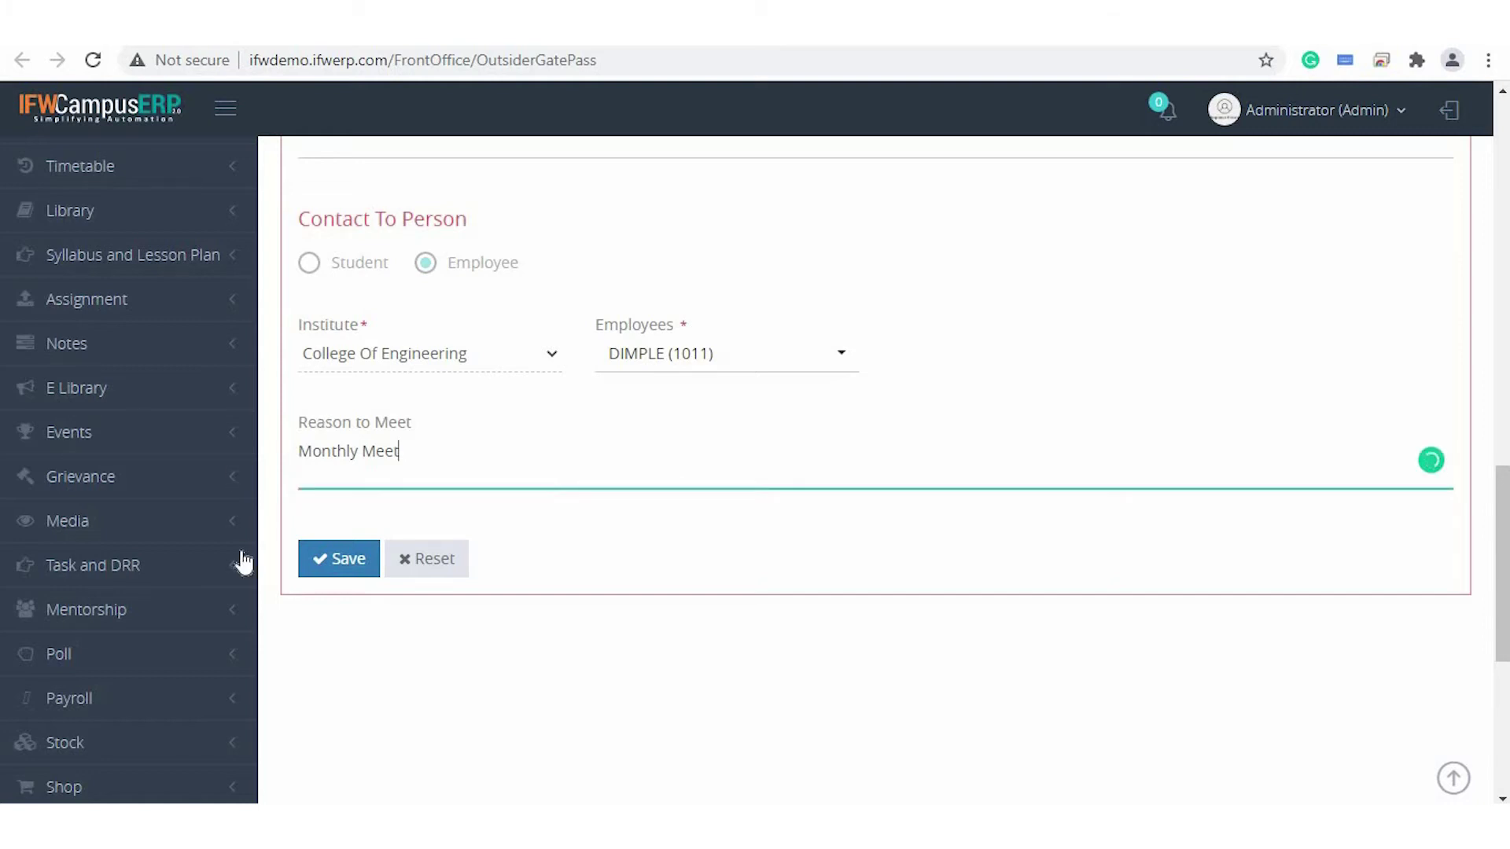
left_click(369, 560)
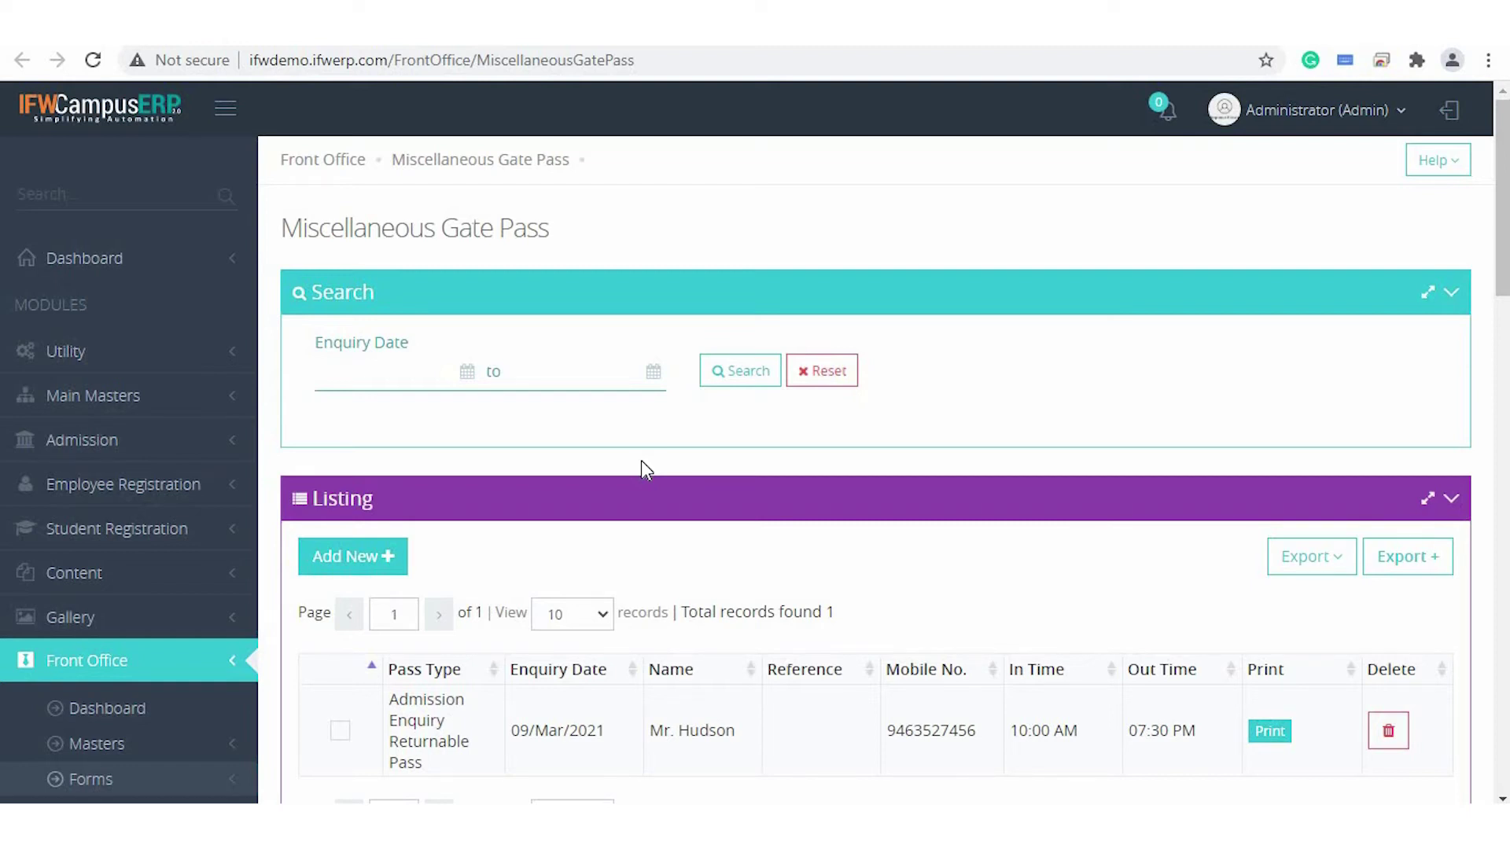
Examine the miscellaneous gate pass listing, the existing record's form fields and its printable pass, and close the printout.
scroll(640, 470, "down", 1)
scroll(640, 470, "up", 1)
scroll(640, 471, "down", 1)
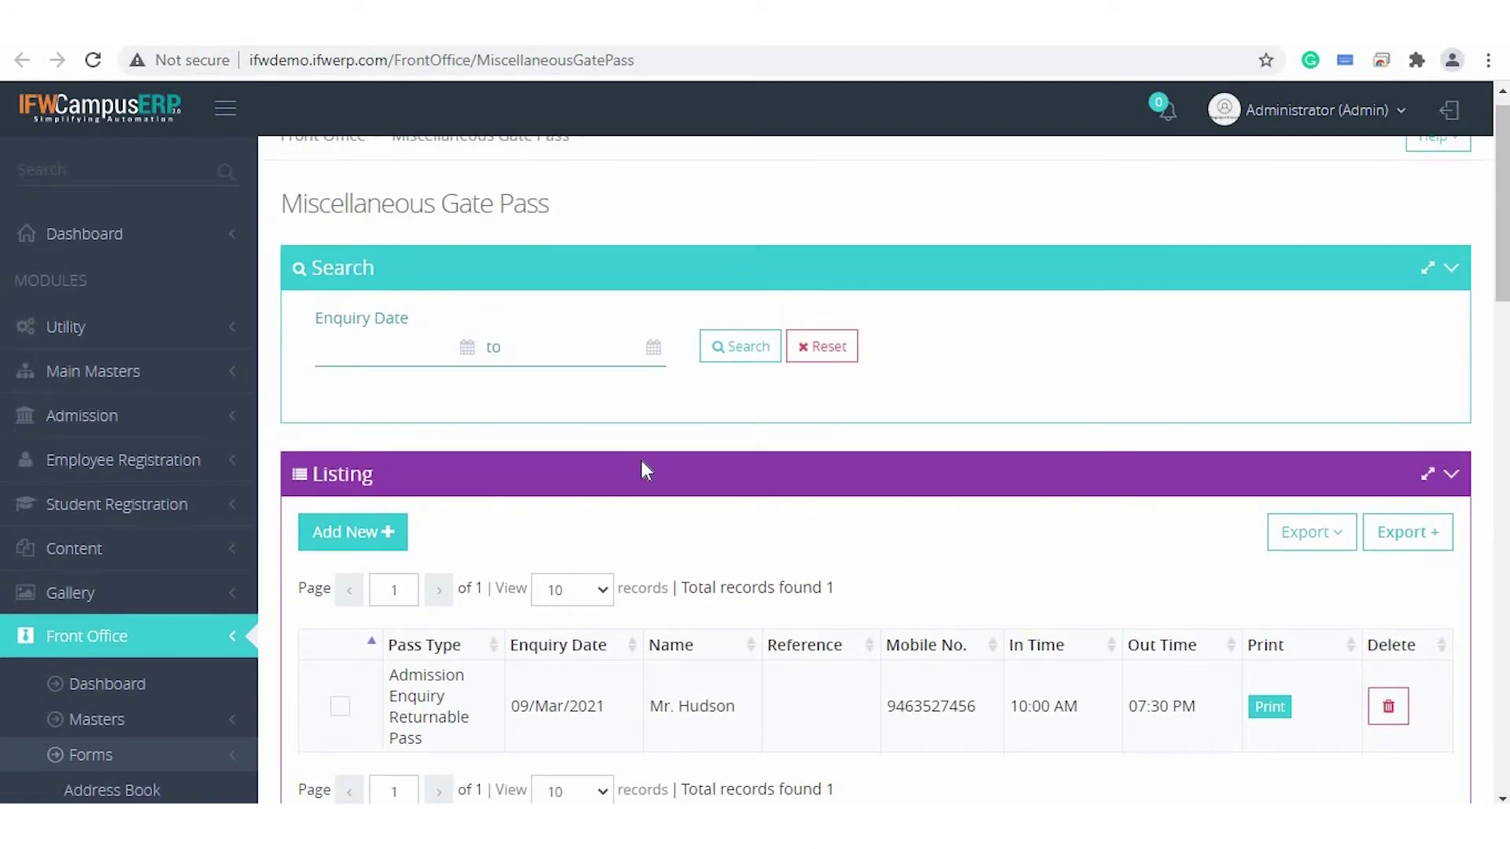
scroll(640, 460, "down", 4)
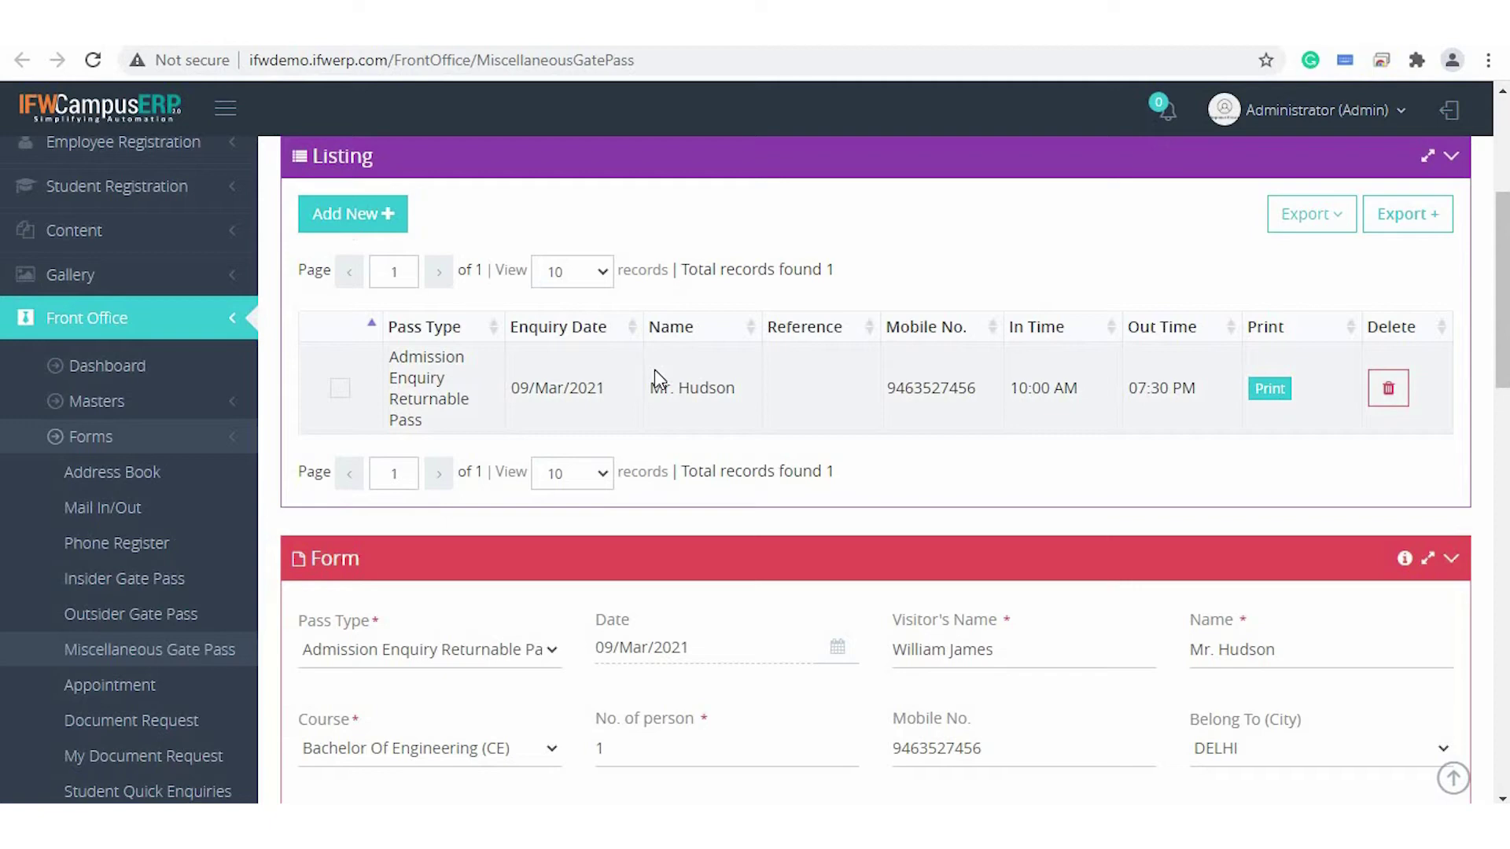
scroll(654, 370, "down", 4)
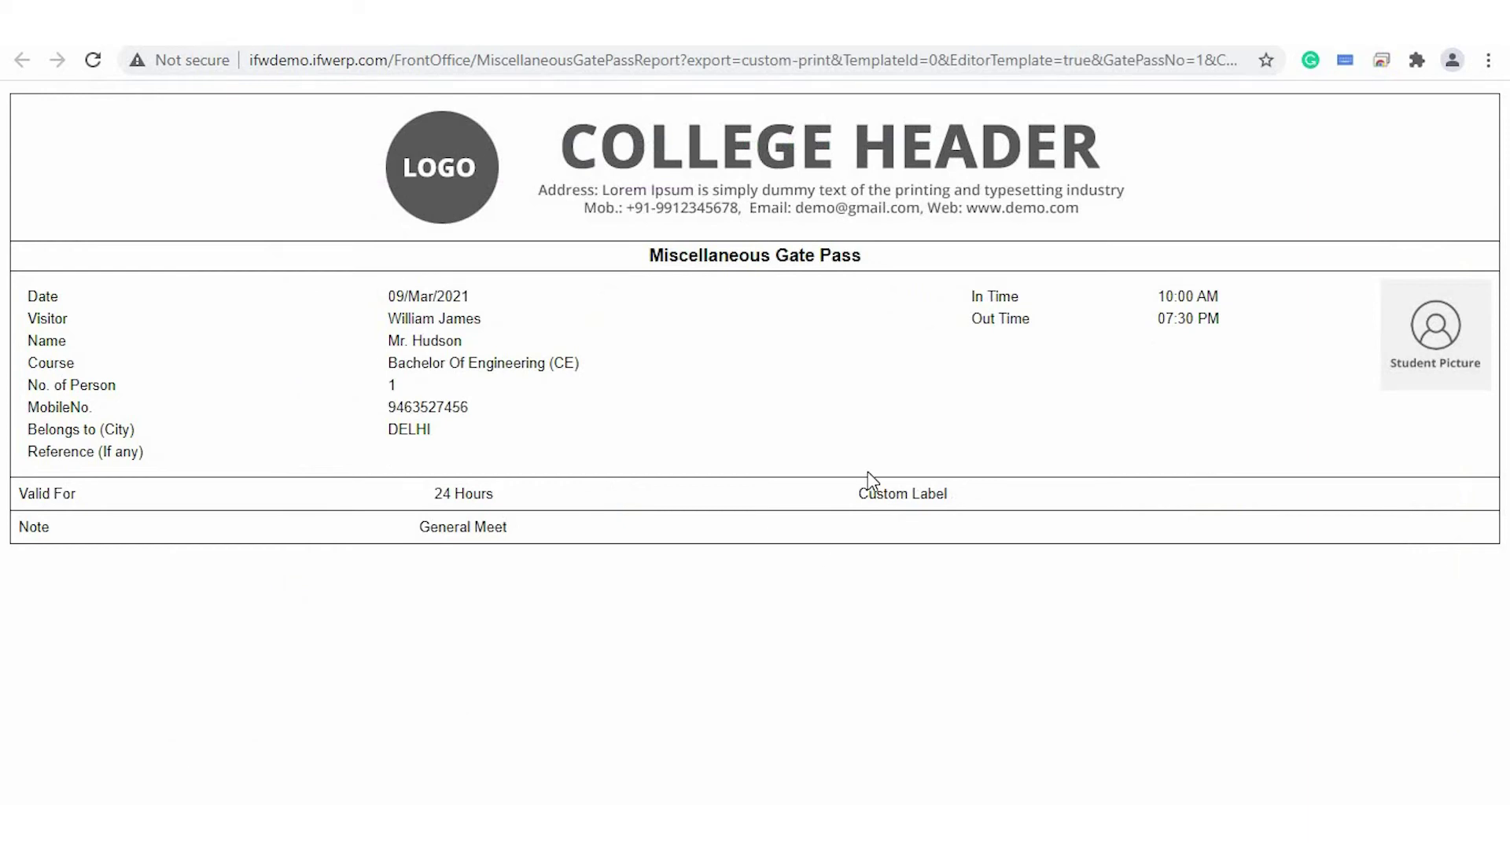
key("ctrl+w")
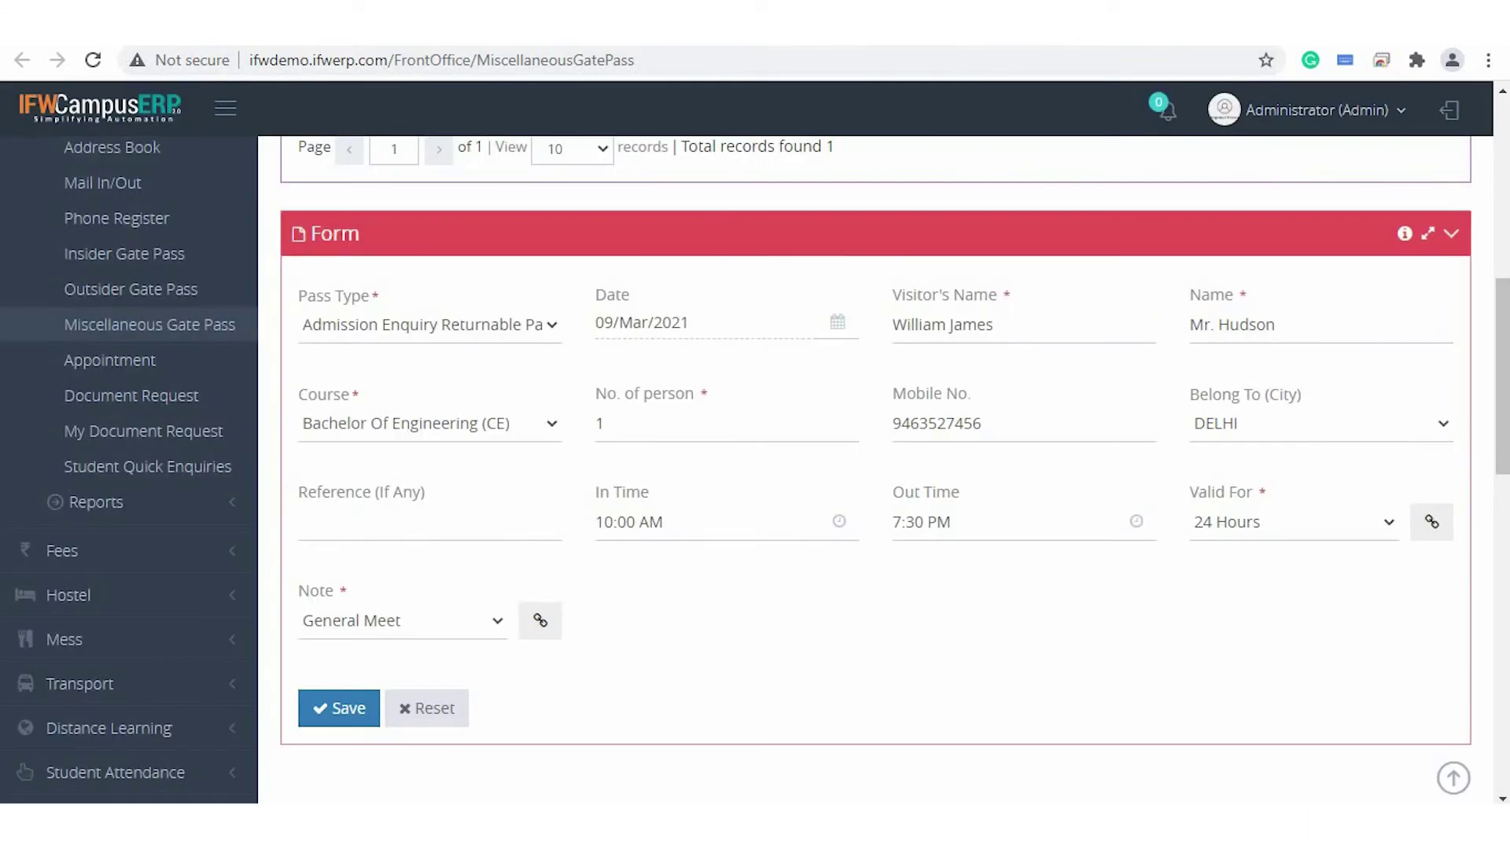
Start a new miscellaneous gate pass and view the available Pass Type options.
scroll(611, 428, "up", 5)
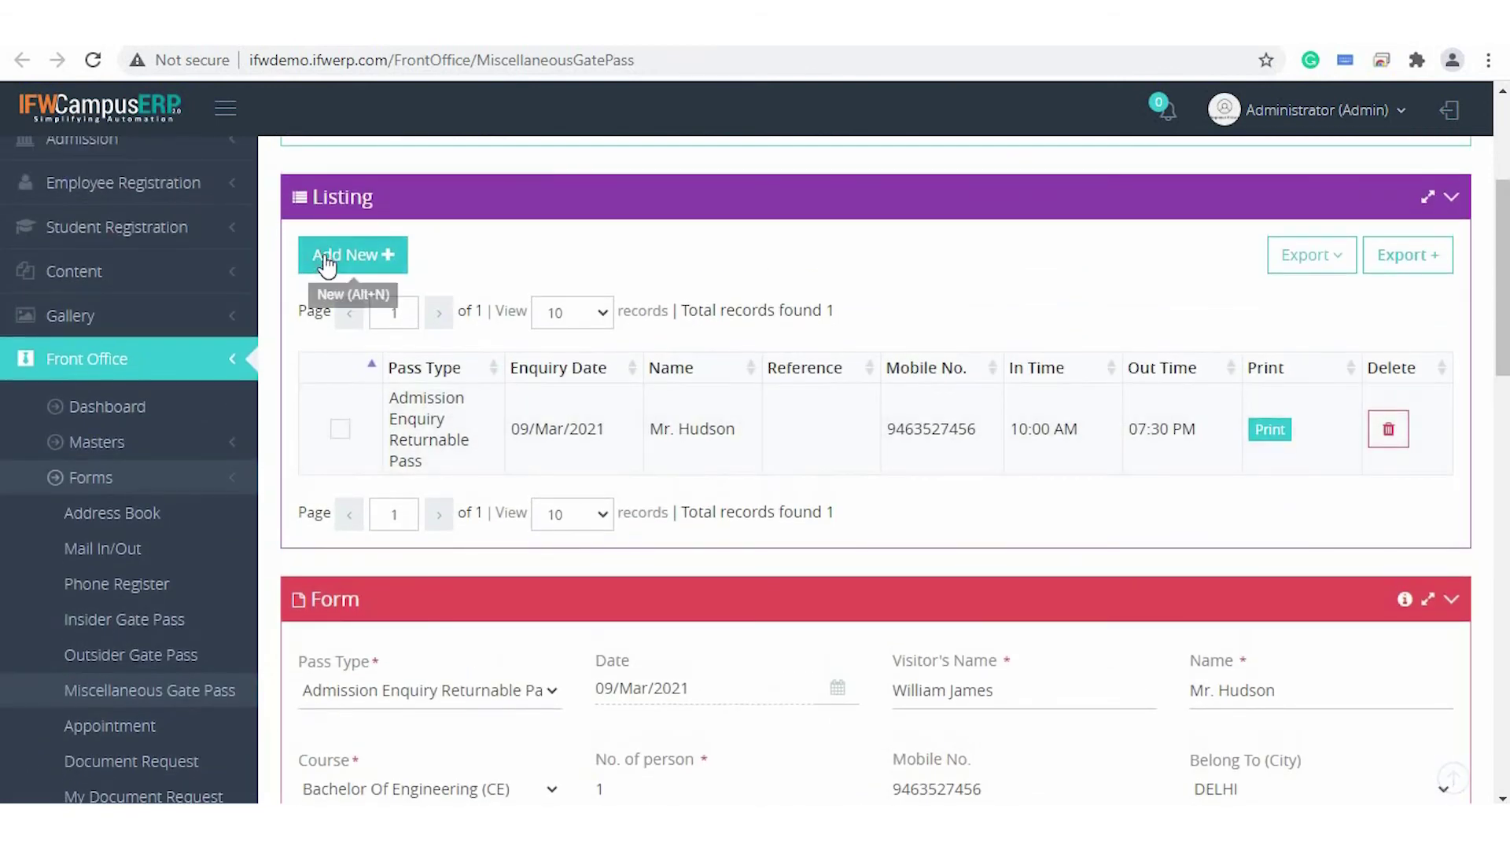
left_click(326, 265)
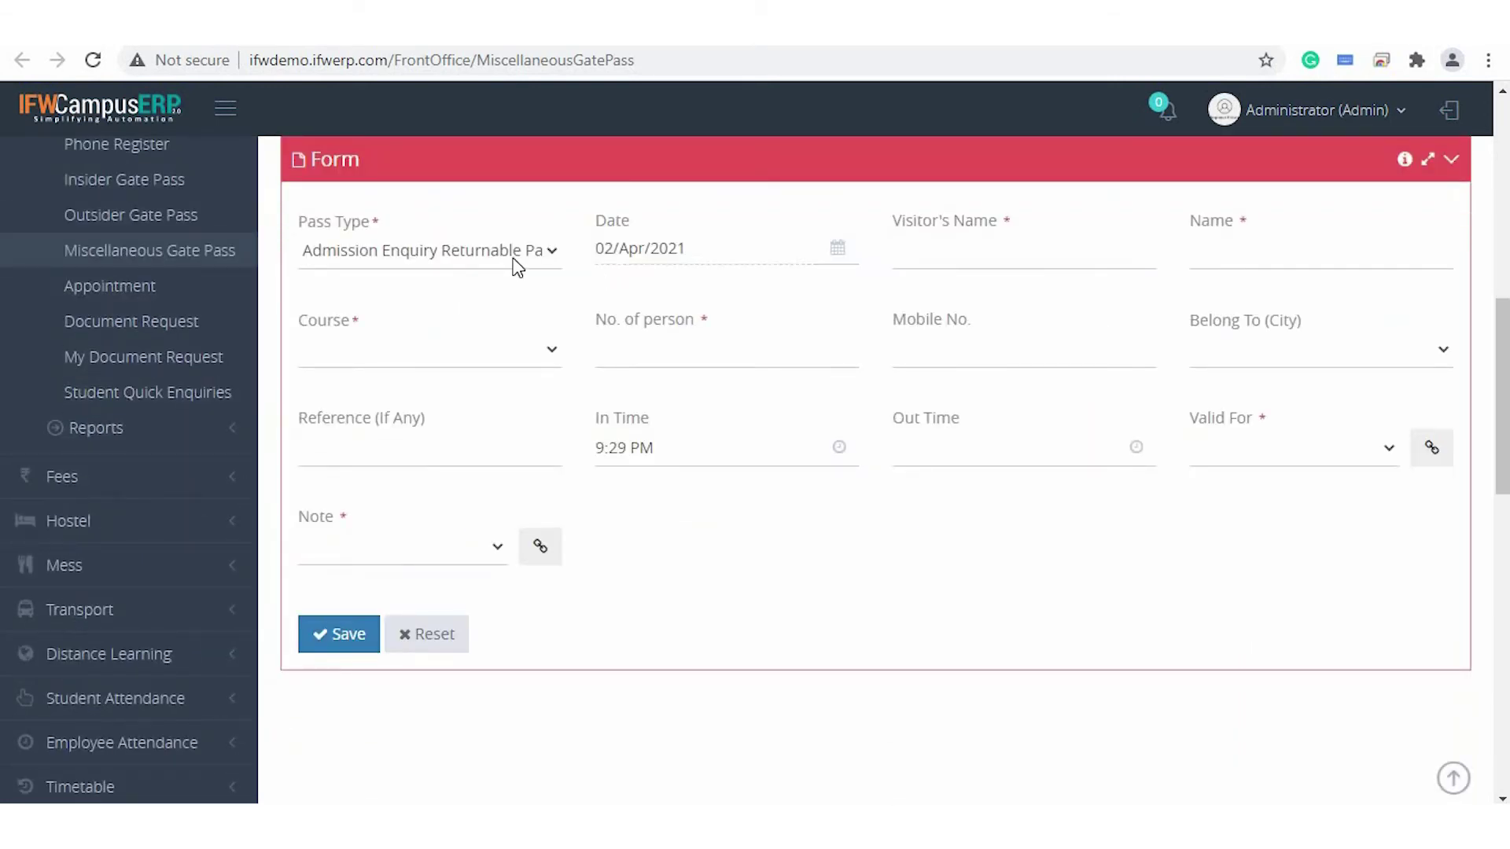
left_click(517, 259)
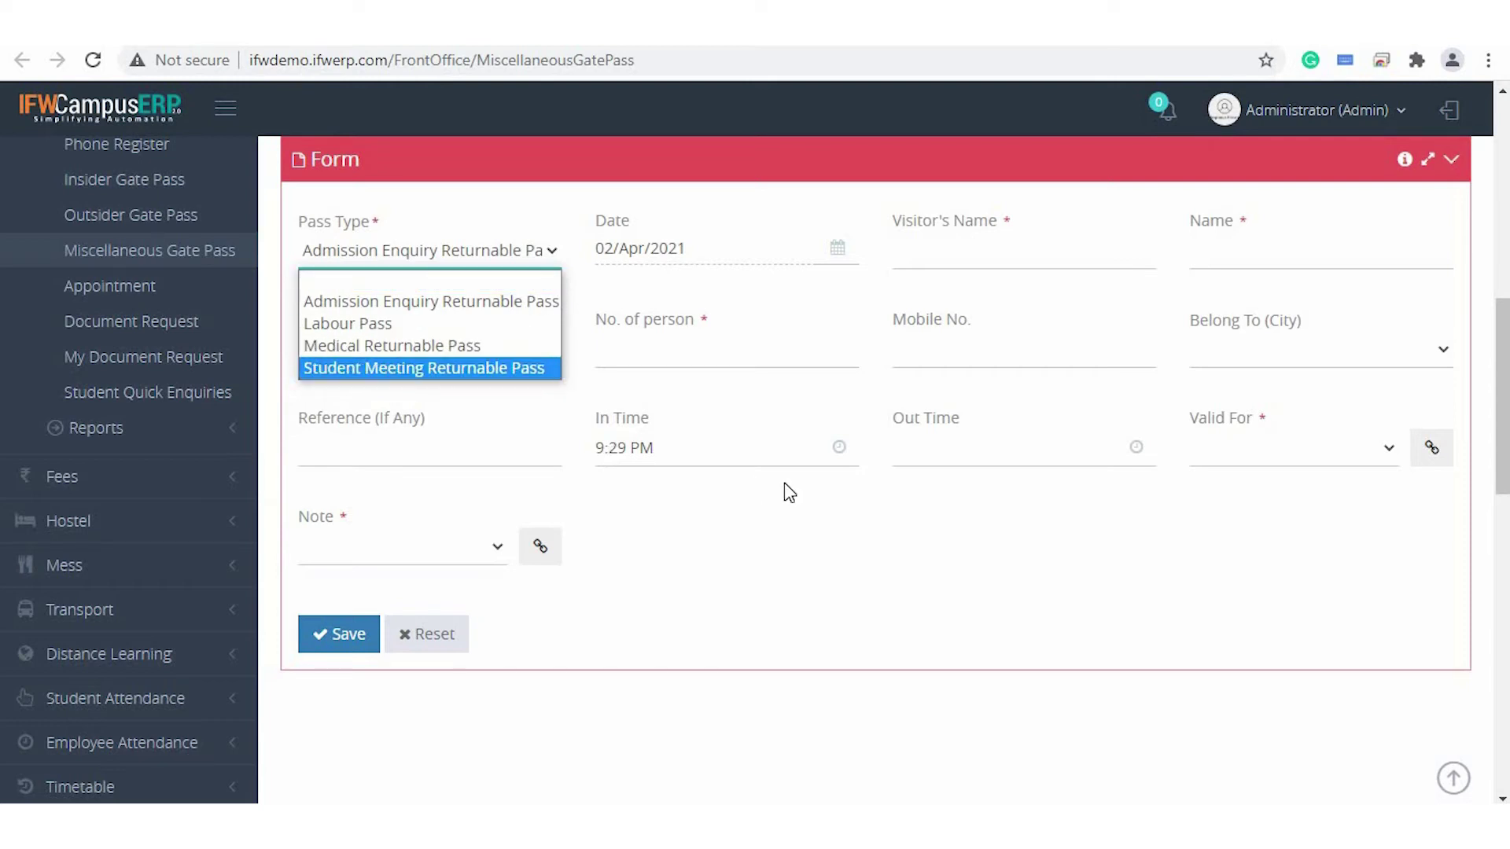
left_click(791, 511)
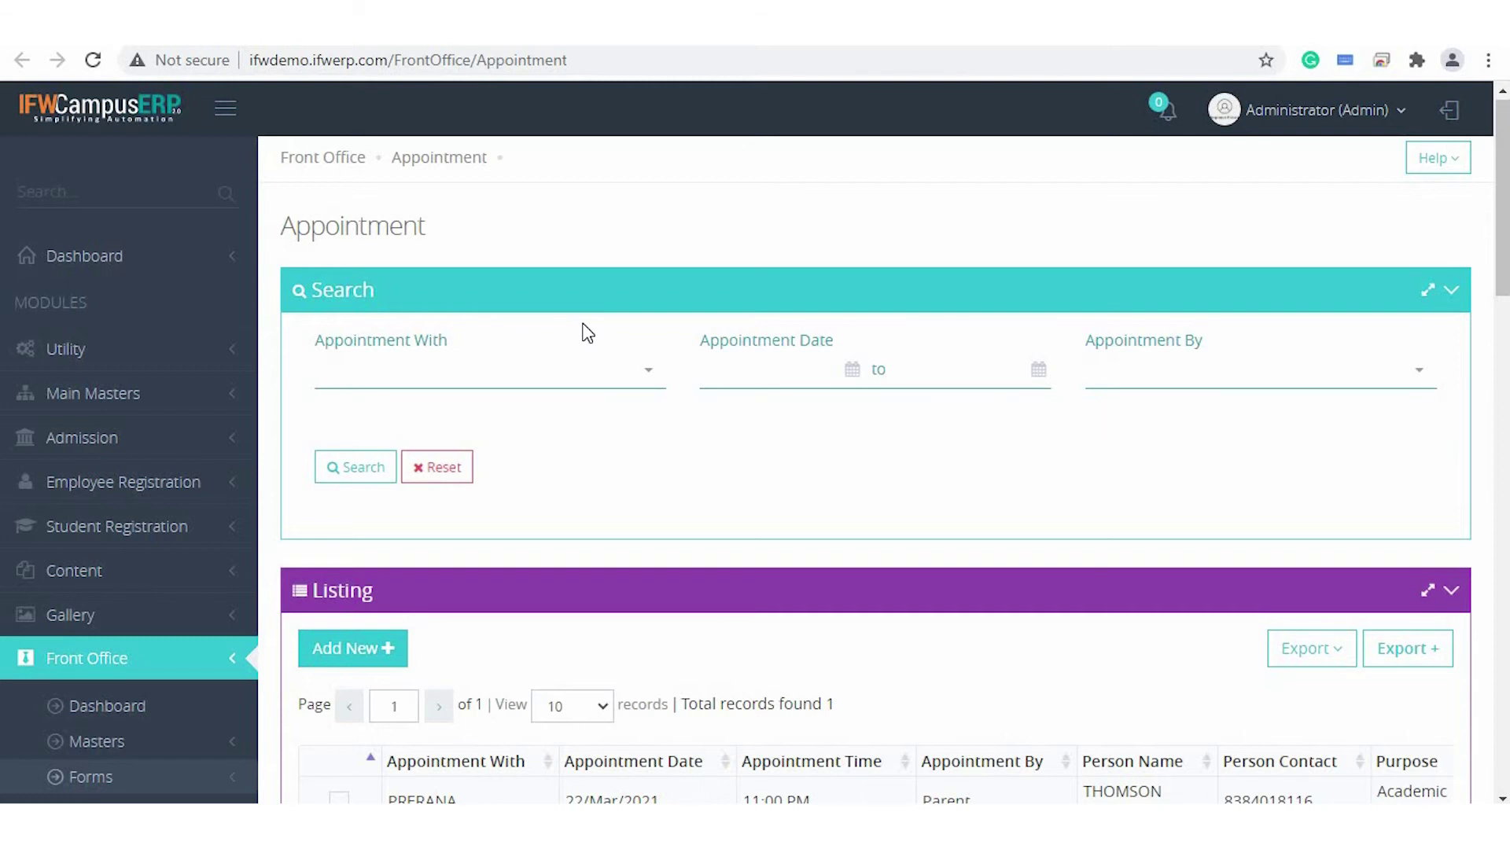
Examine the Appointment listing and form, including Appointment with, Date, Time, the Appointment by choices, Purpose and Appointment Place.
scroll(582, 331, "down", 5)
scroll(588, 440, "down", 1)
scroll(589, 440, "down", 2)
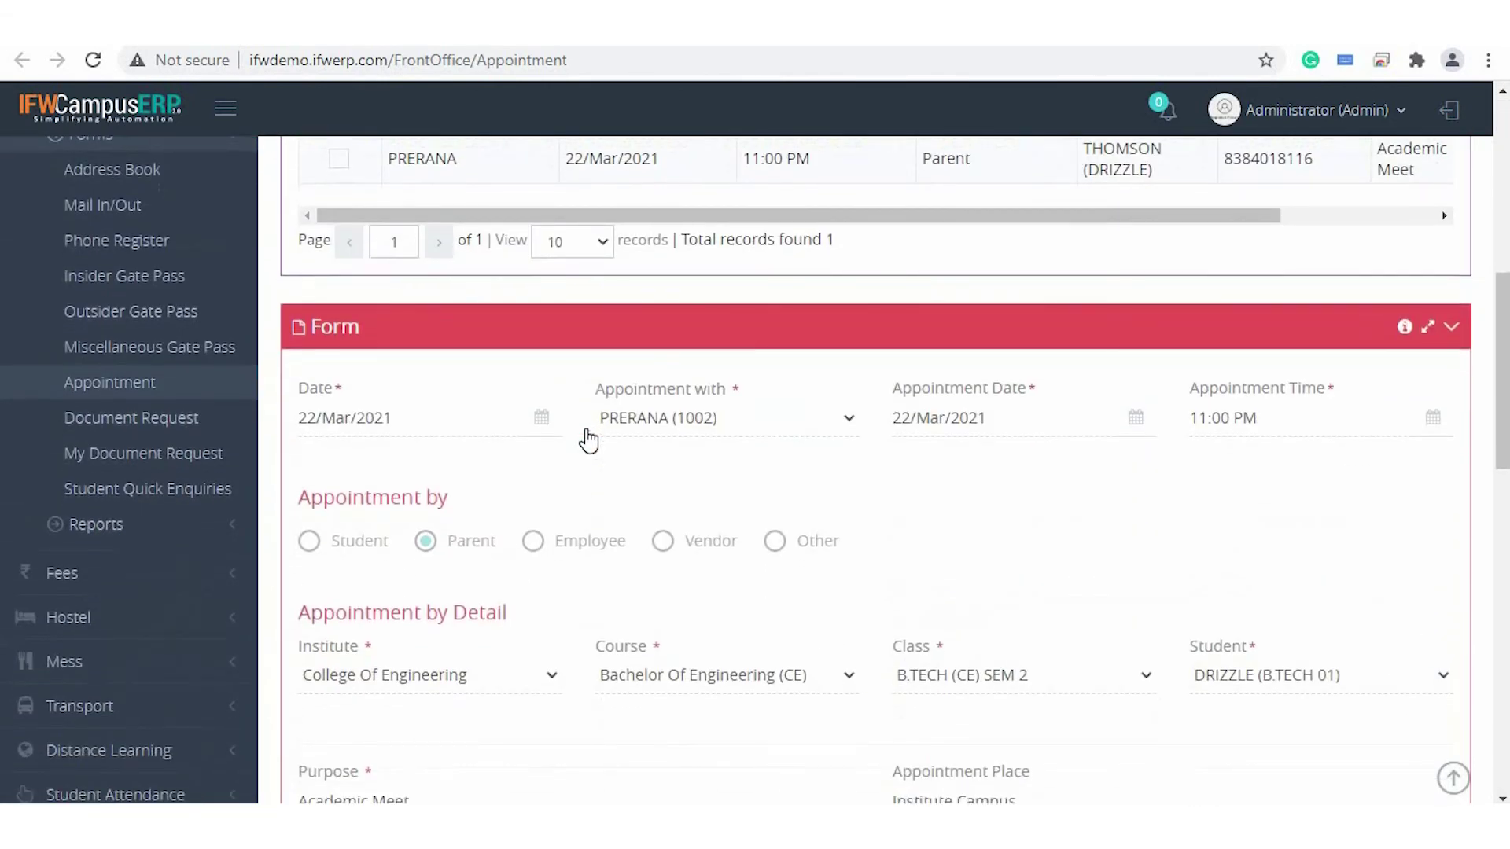
scroll(587, 435, "up", 4)
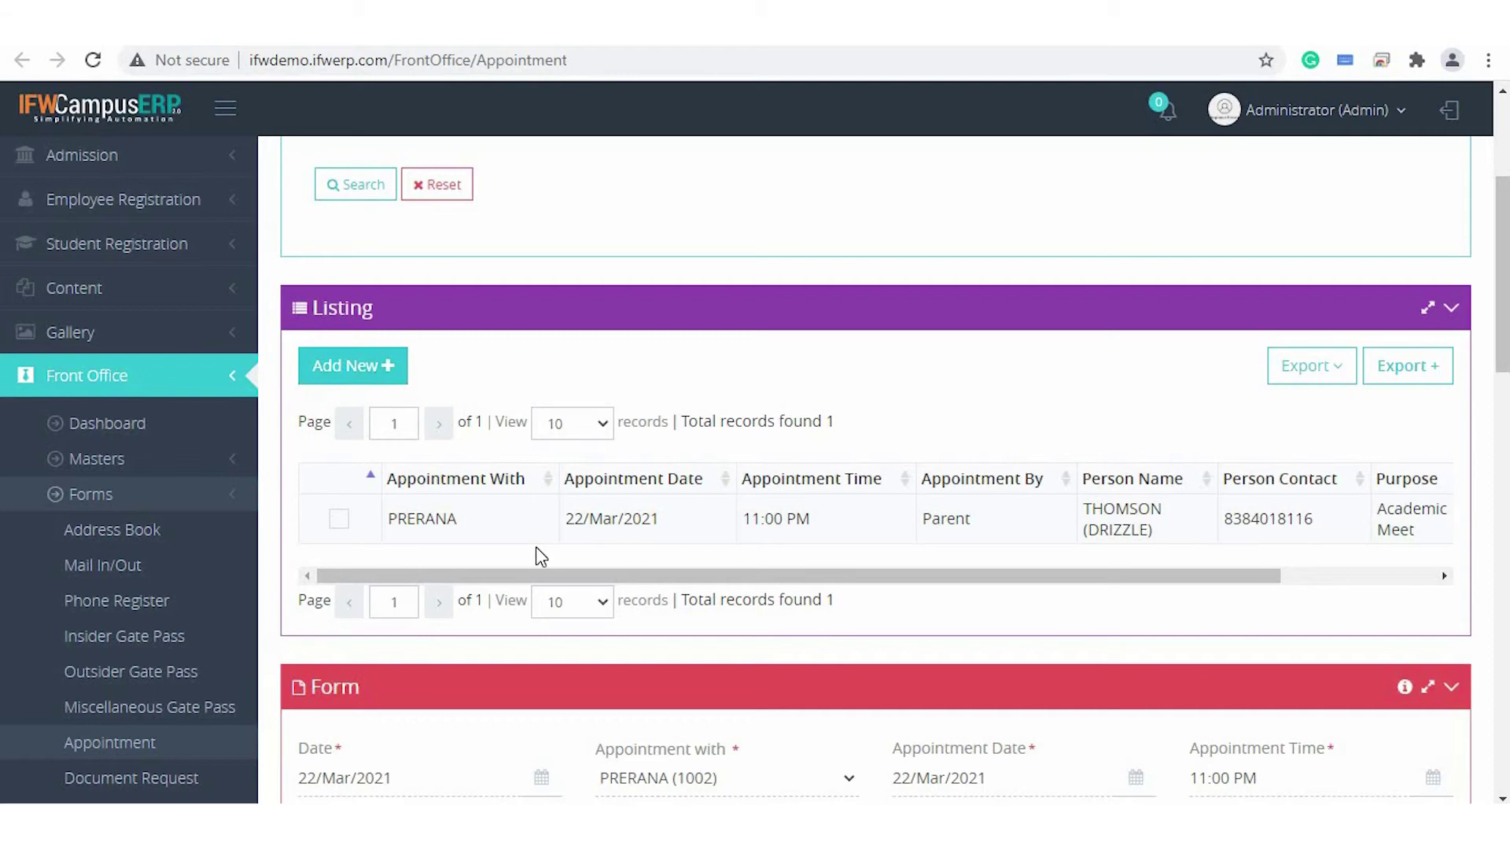
scroll(540, 551, "down", 7)
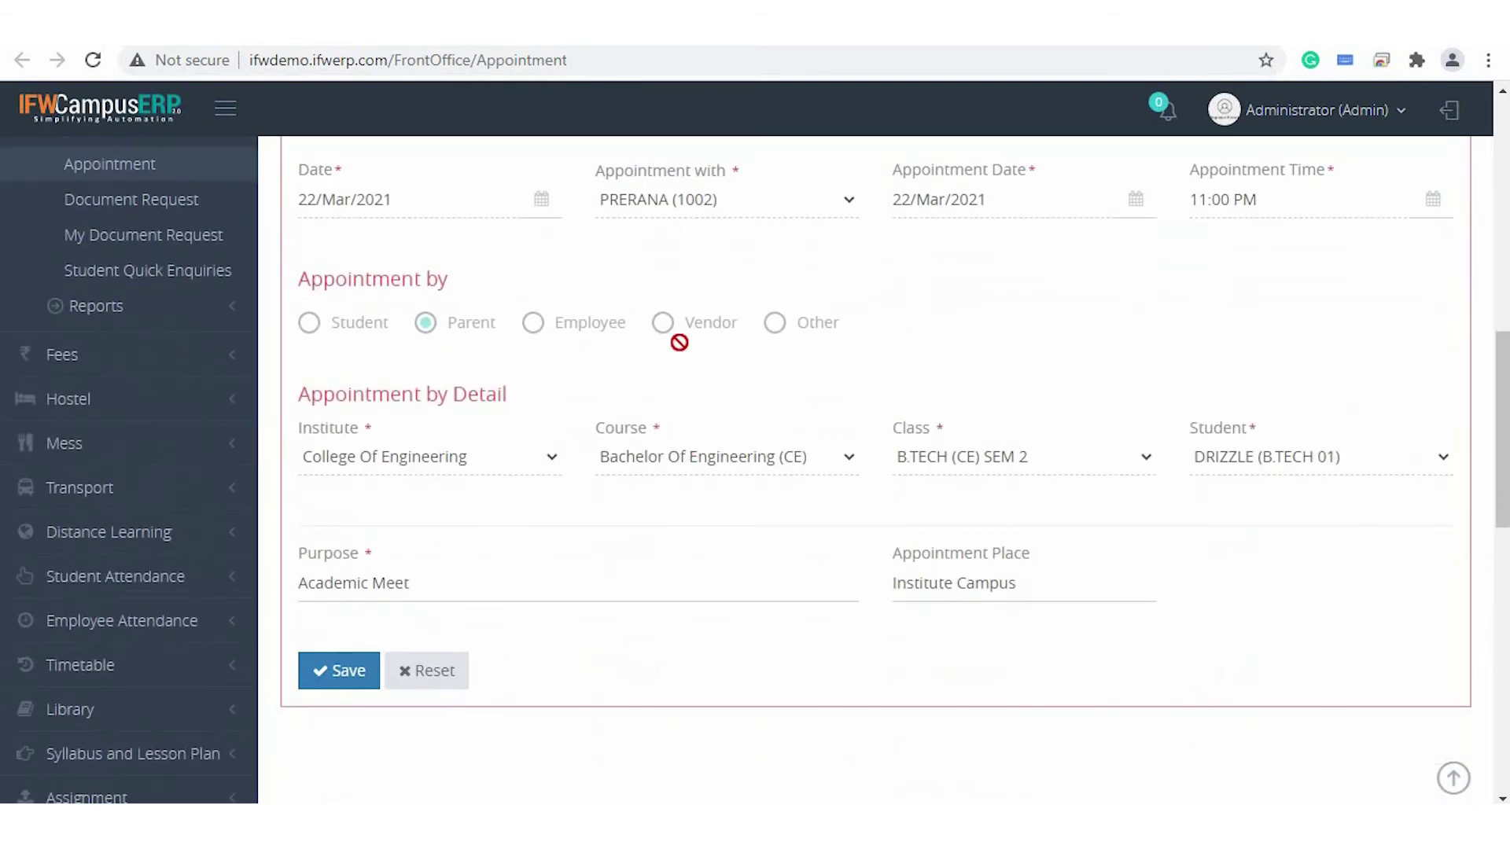
scroll(668, 334, "up", 1)
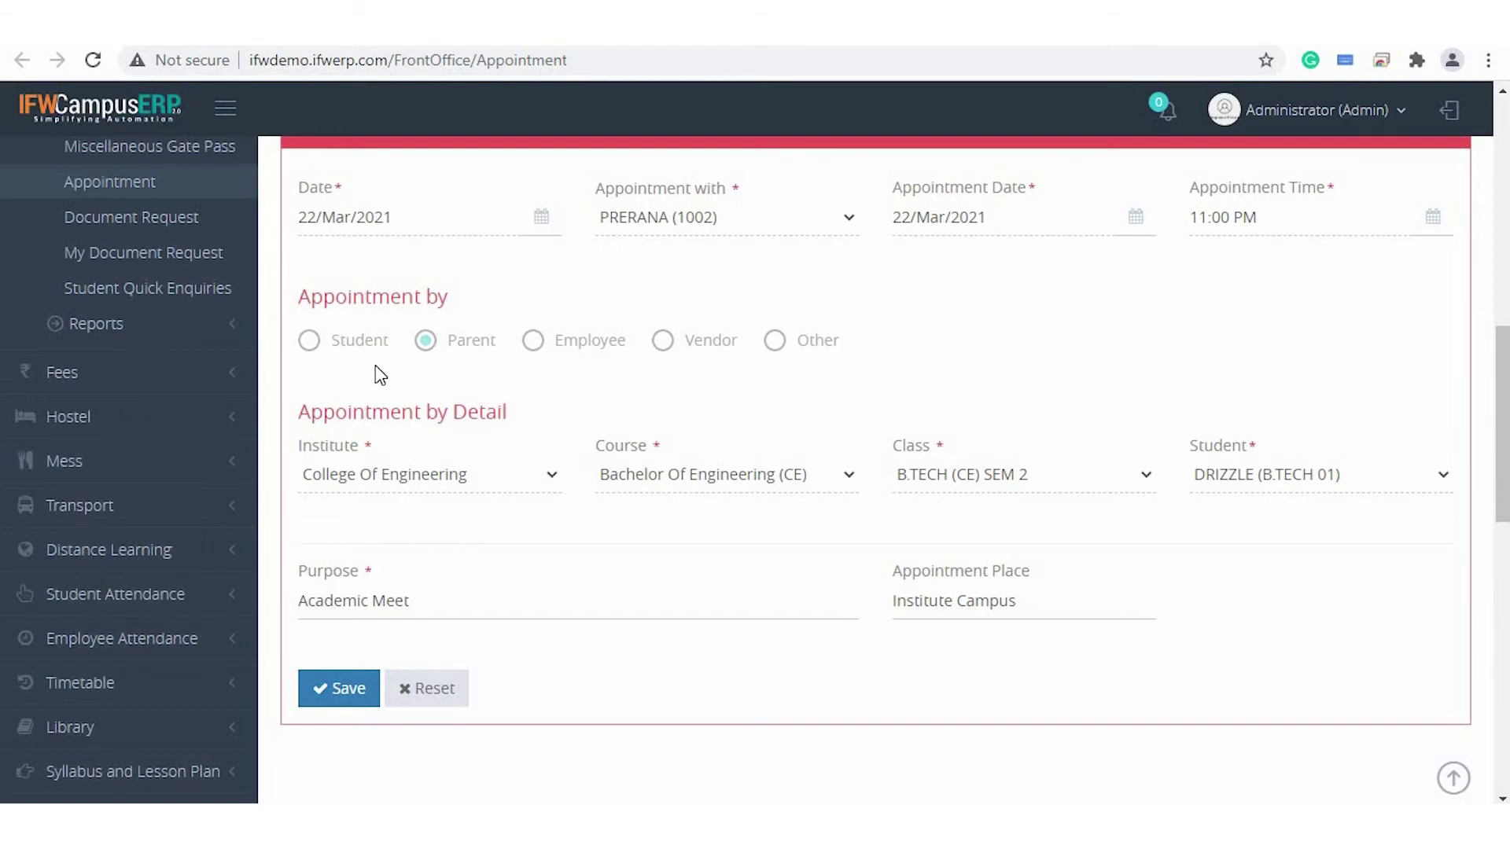
left_click(684, 368)
scroll(579, 588, "down", 2)
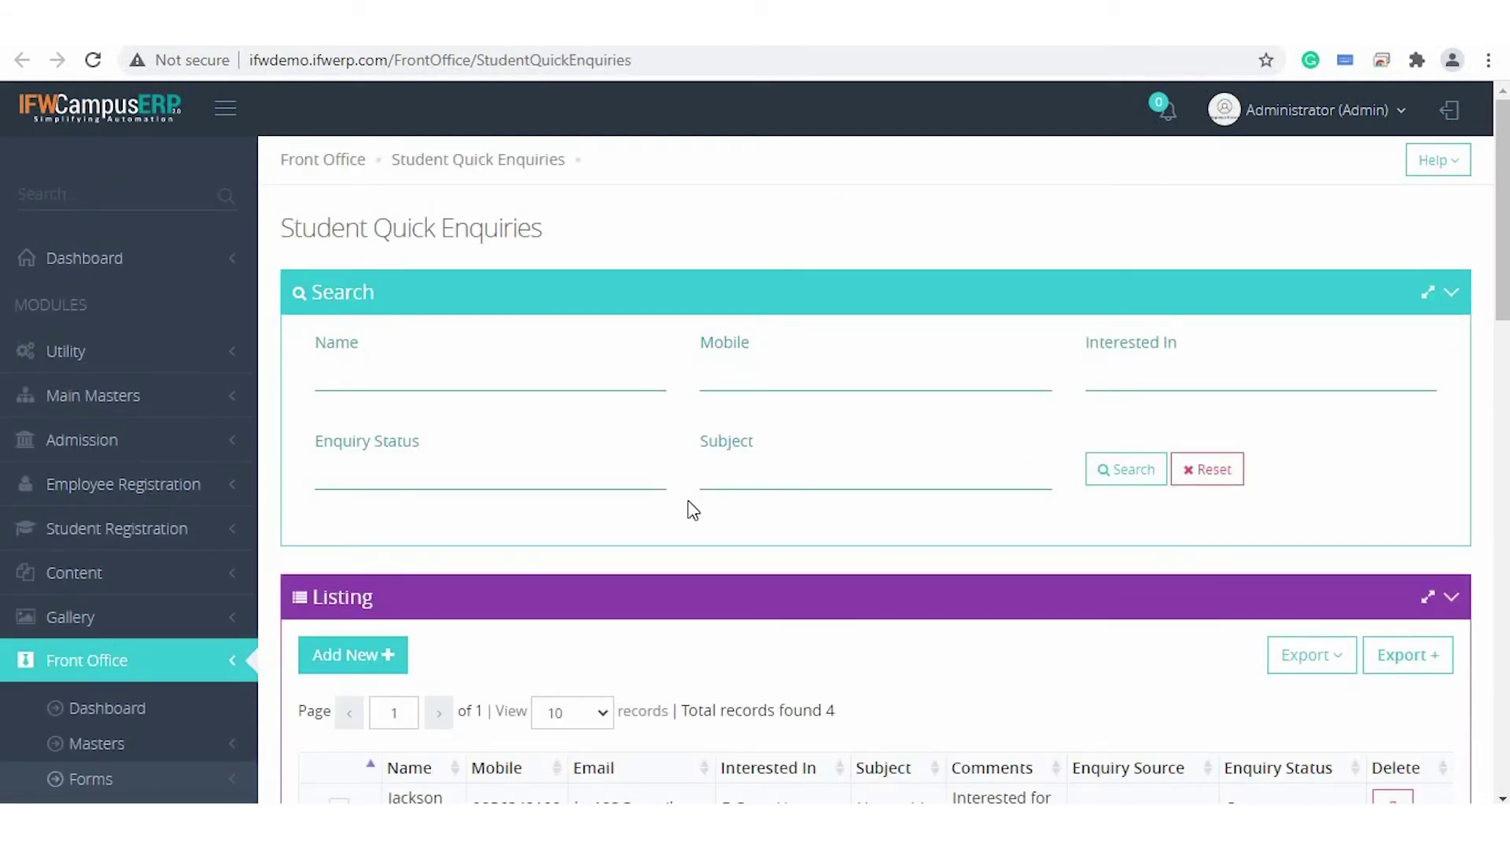
Examine the Student Quick Enquiries search fields and listing, and bring up the first enquiry's form.
scroll(691, 510, "down", 1)
scroll(692, 509, "up", 1)
scroll(691, 509, "down", 3)
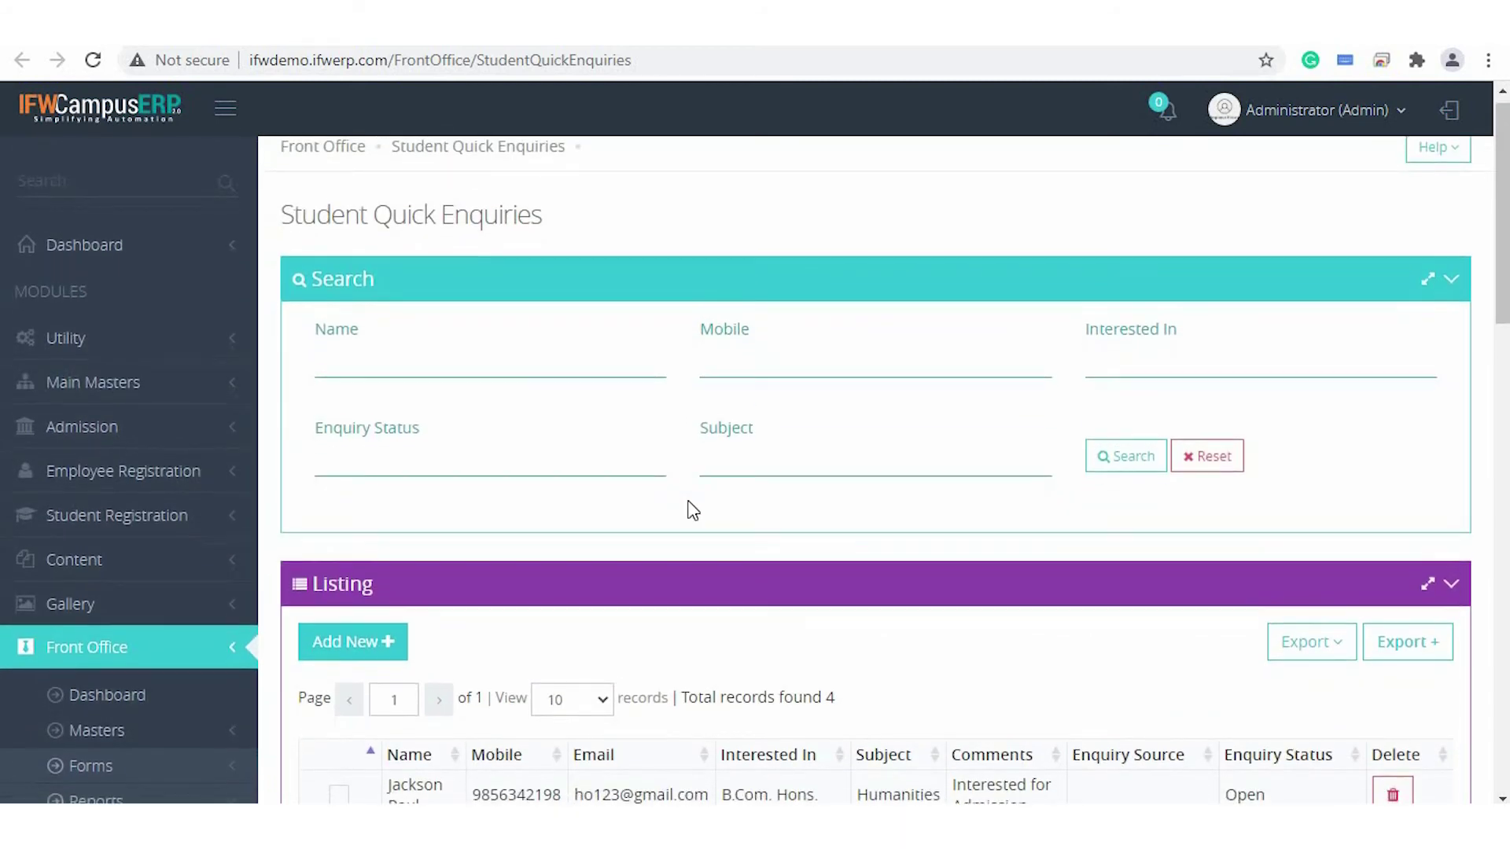
scroll(690, 511, "down", 6)
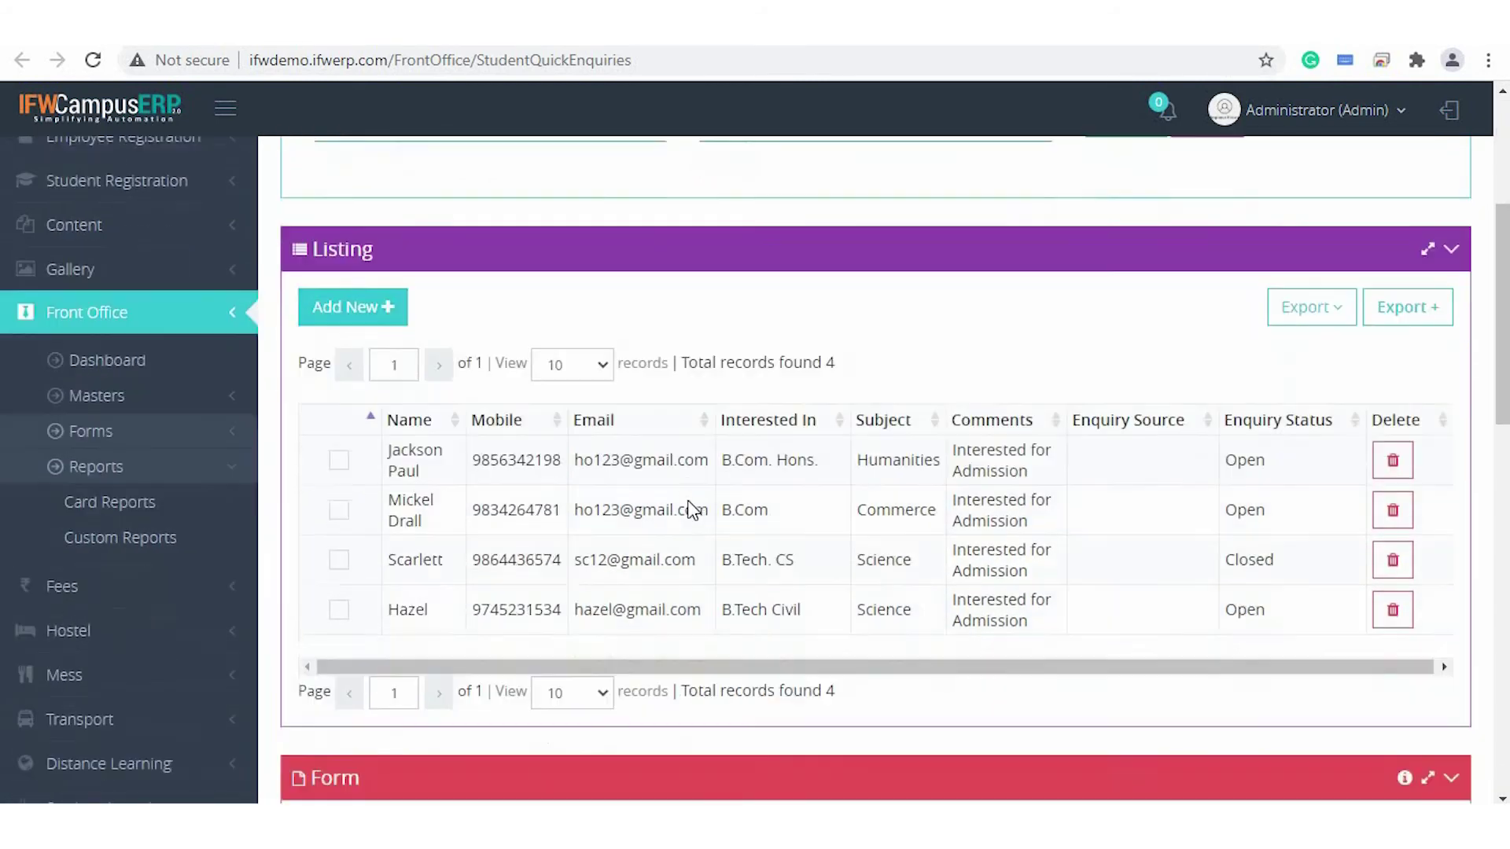
scroll(692, 509, "down", 2)
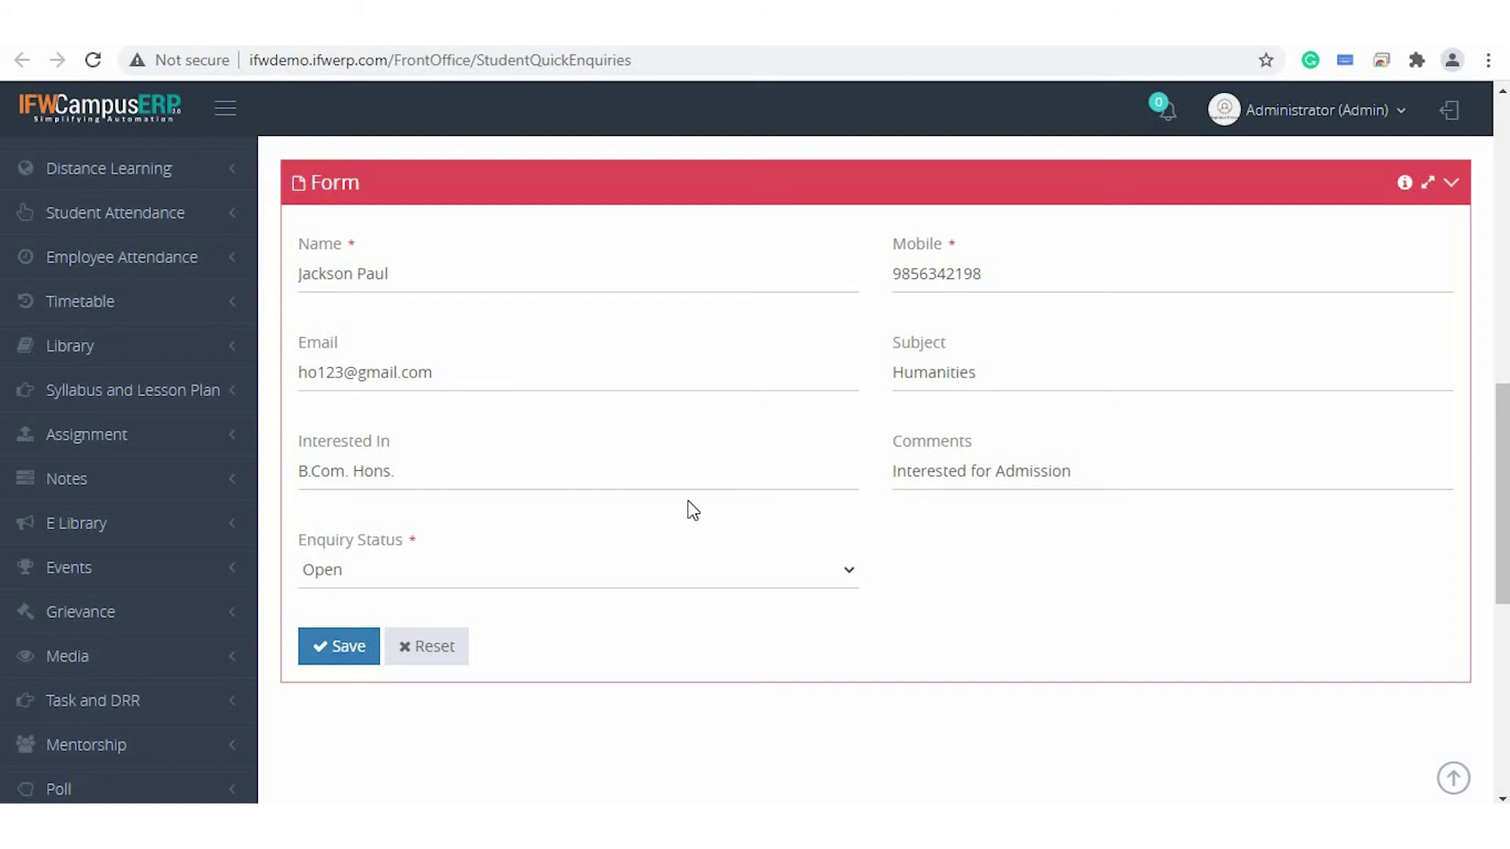
Go through the enquiry form's Name, Mobile, Email, Subject, Interested In and Comments fields.
left_click(413, 281)
left_click(1045, 264)
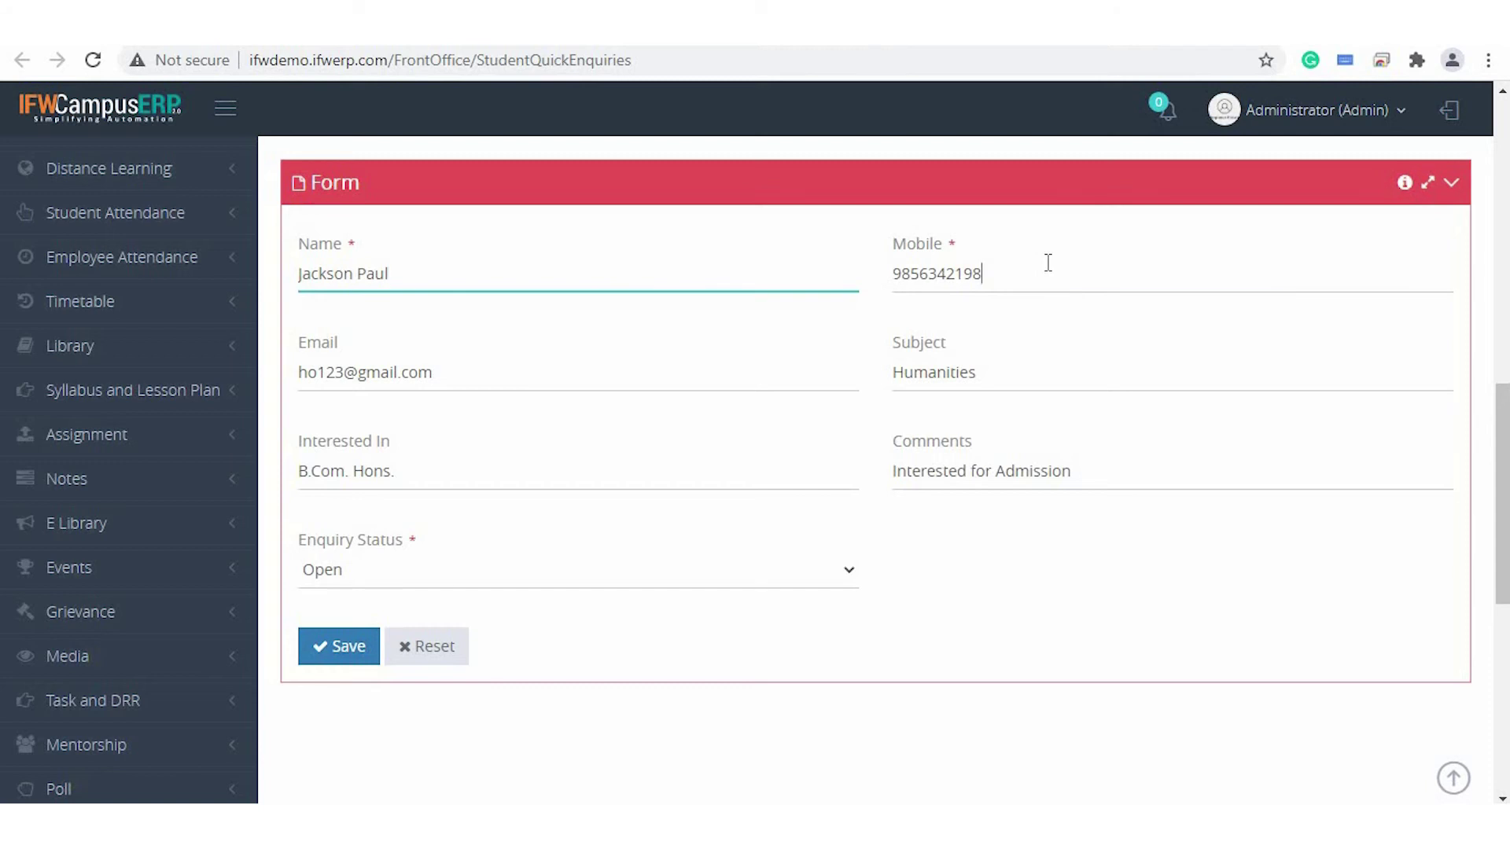
left_click(529, 379)
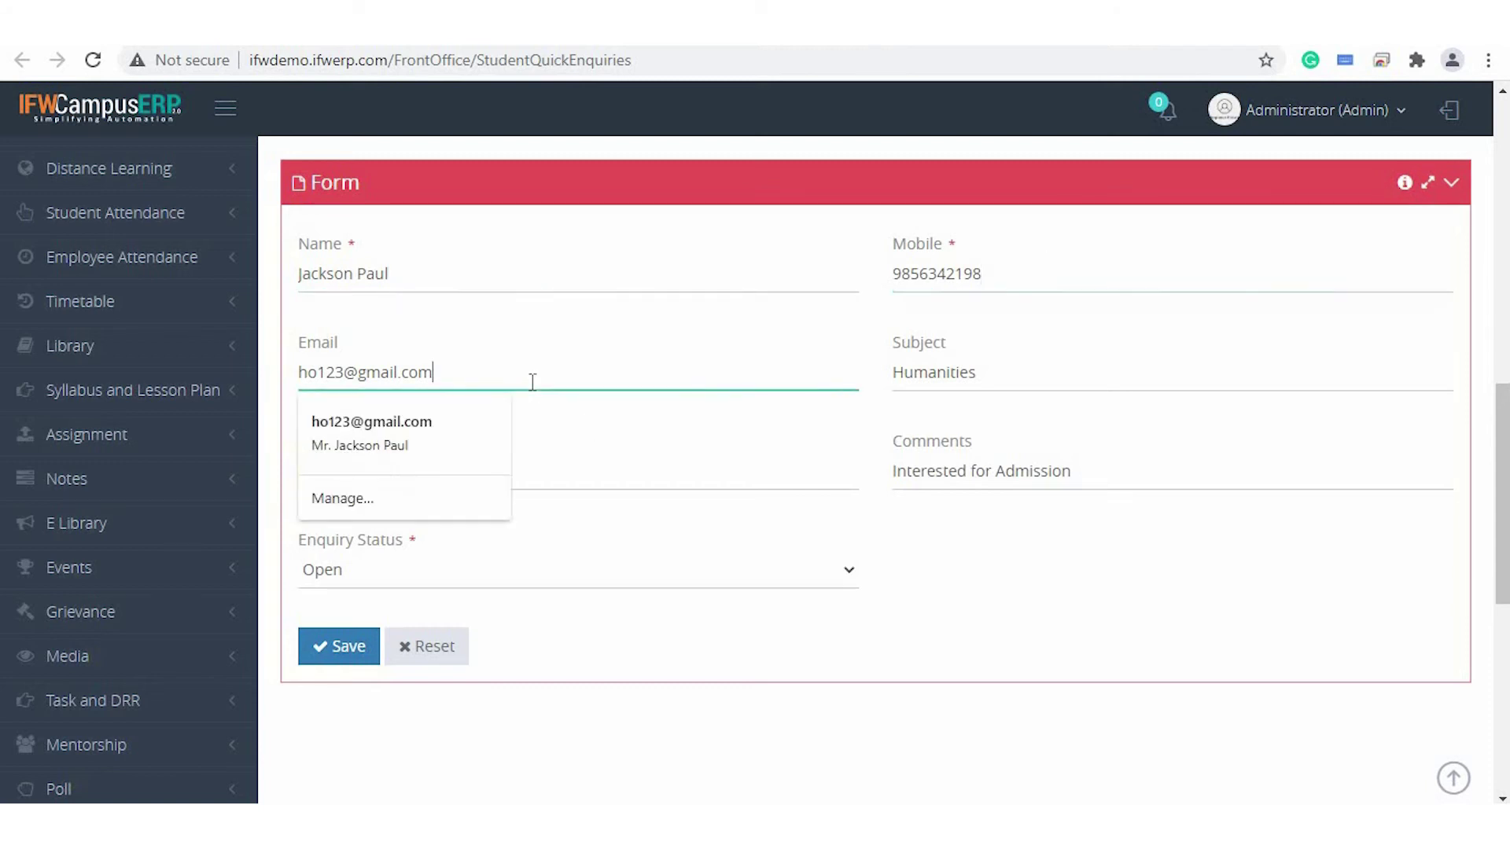
left_click(1061, 346)
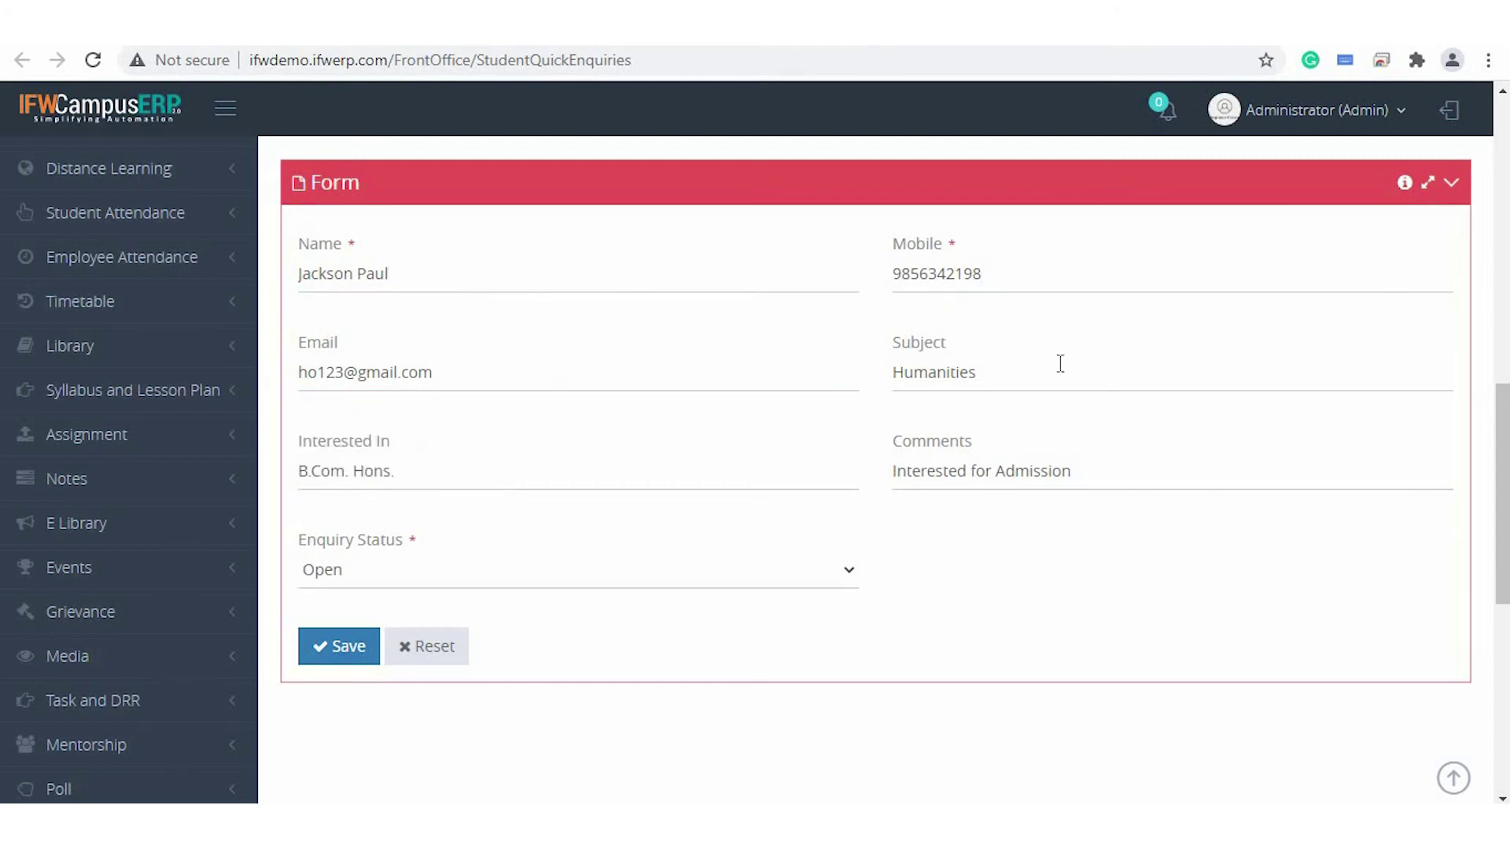
left_click(1060, 363)
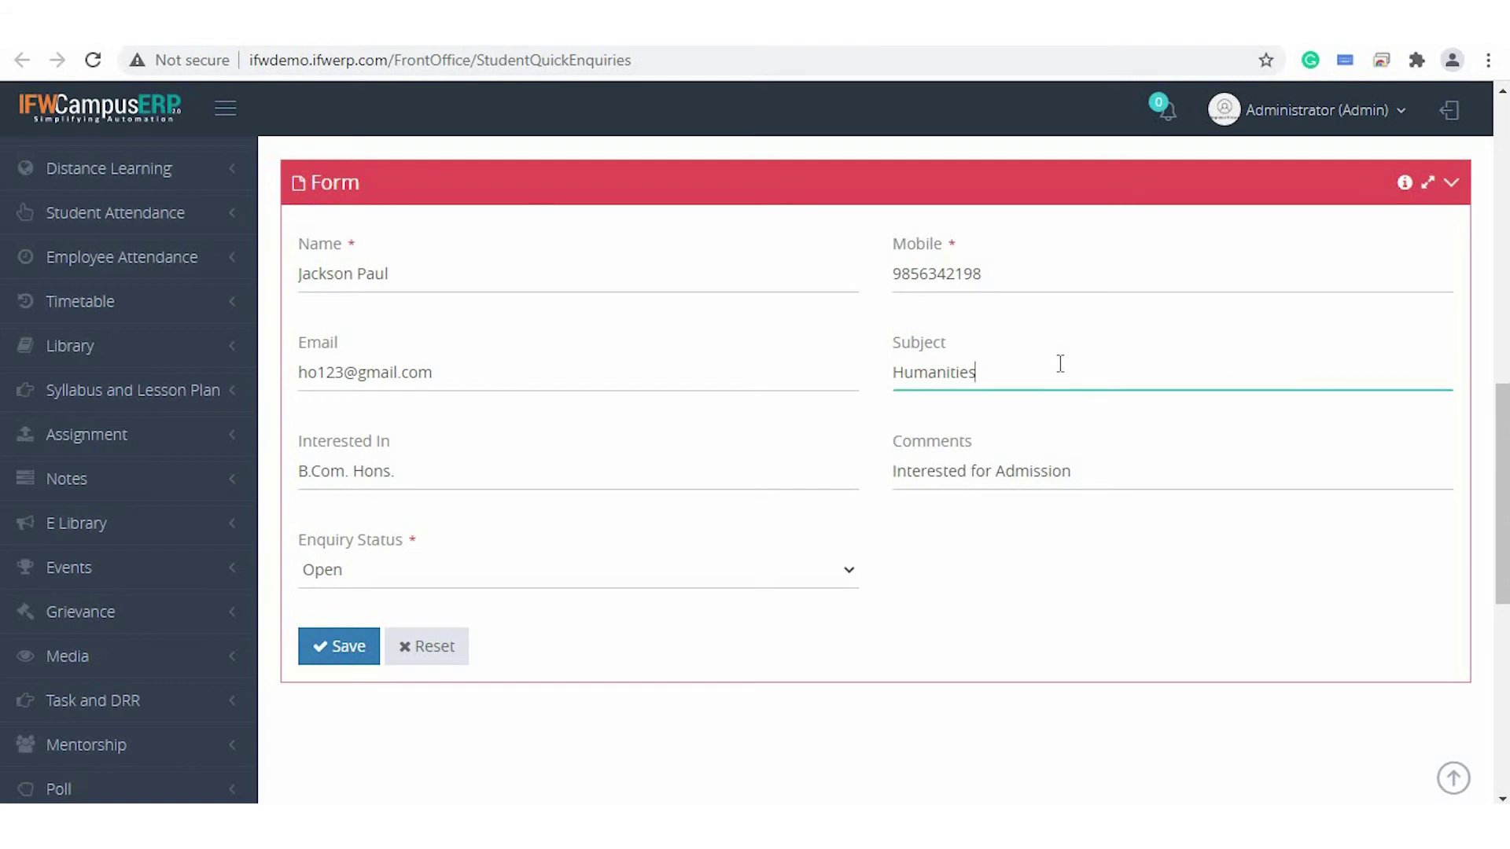
left_click(454, 485)
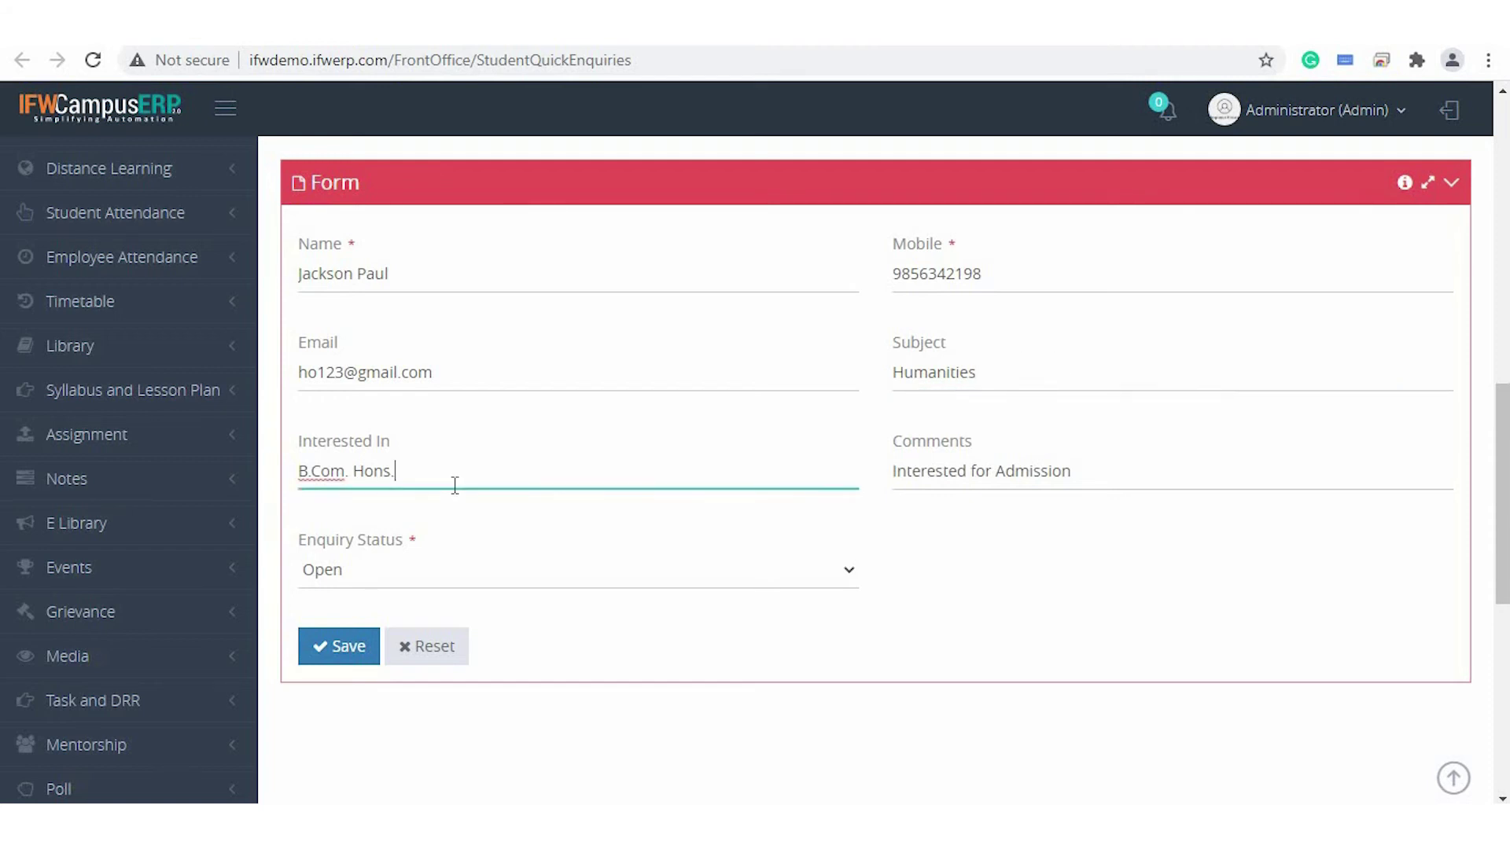
left_click(1171, 474)
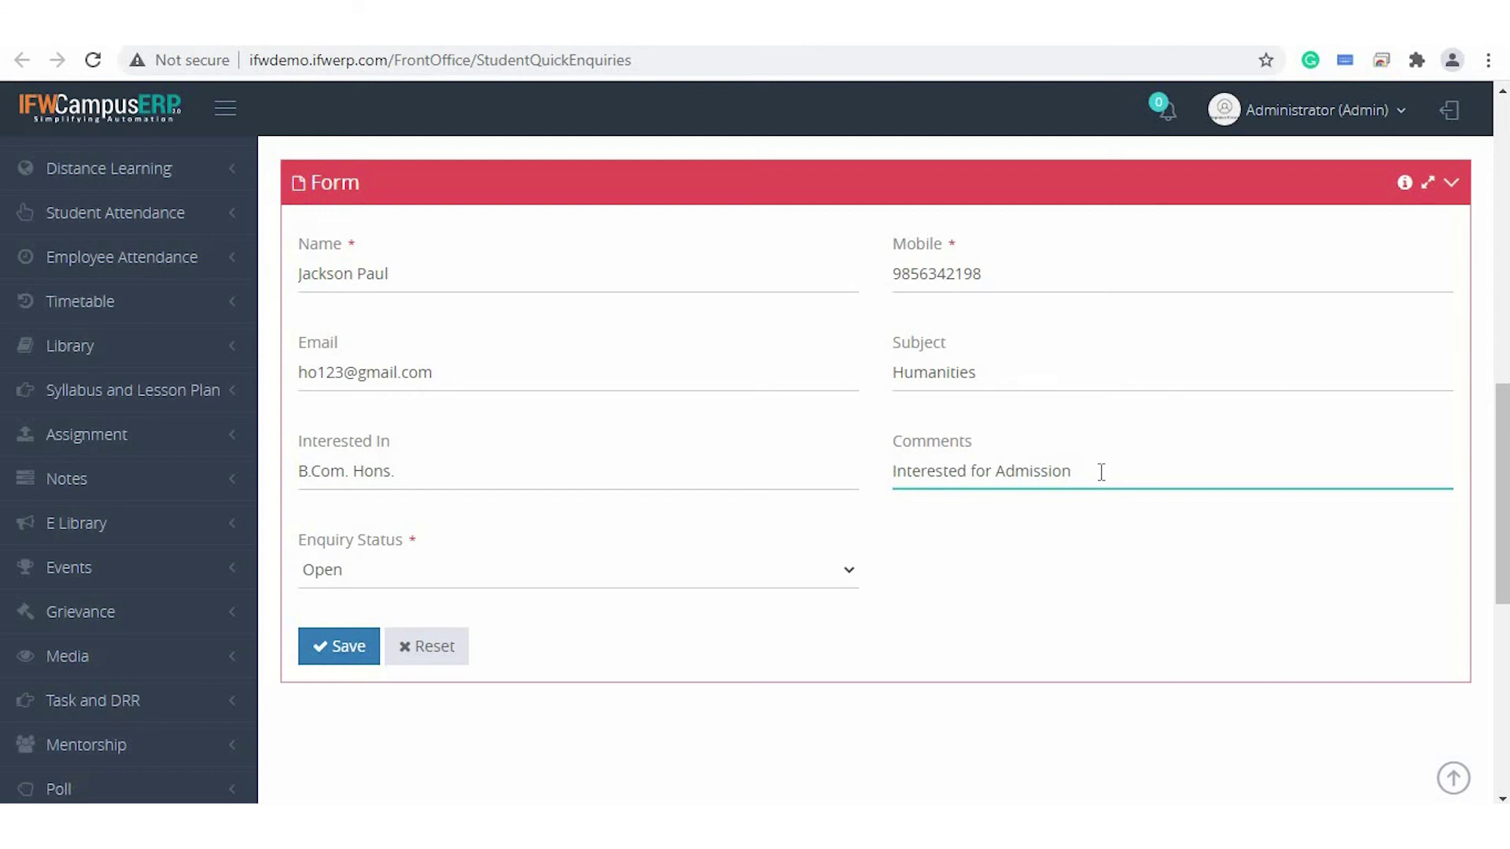
left_click(474, 473)
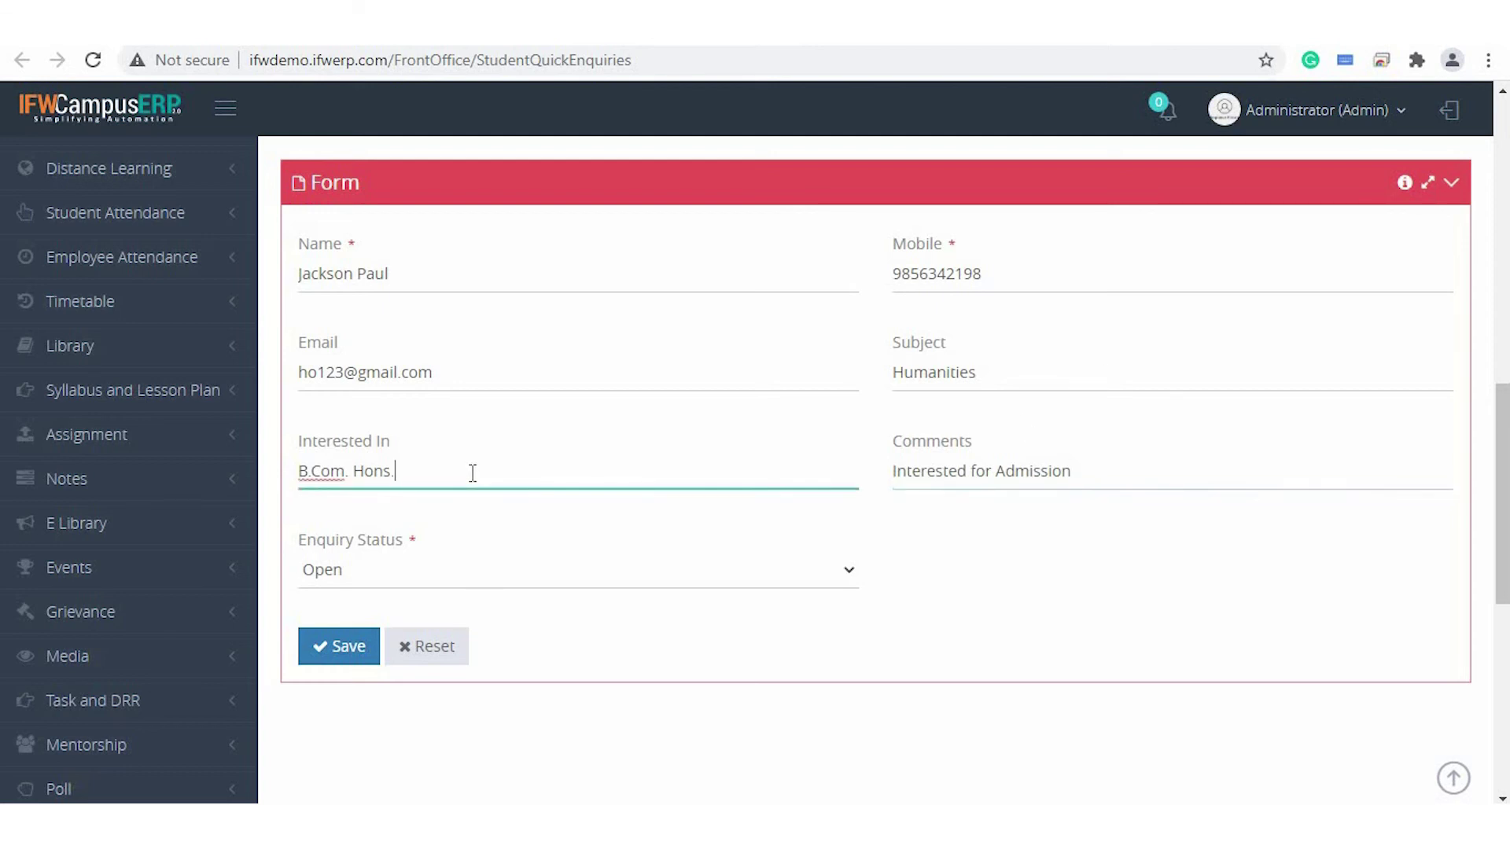
Choose Open as the Enquiry Status and save the student quick enquiry.
left_click(421, 579)
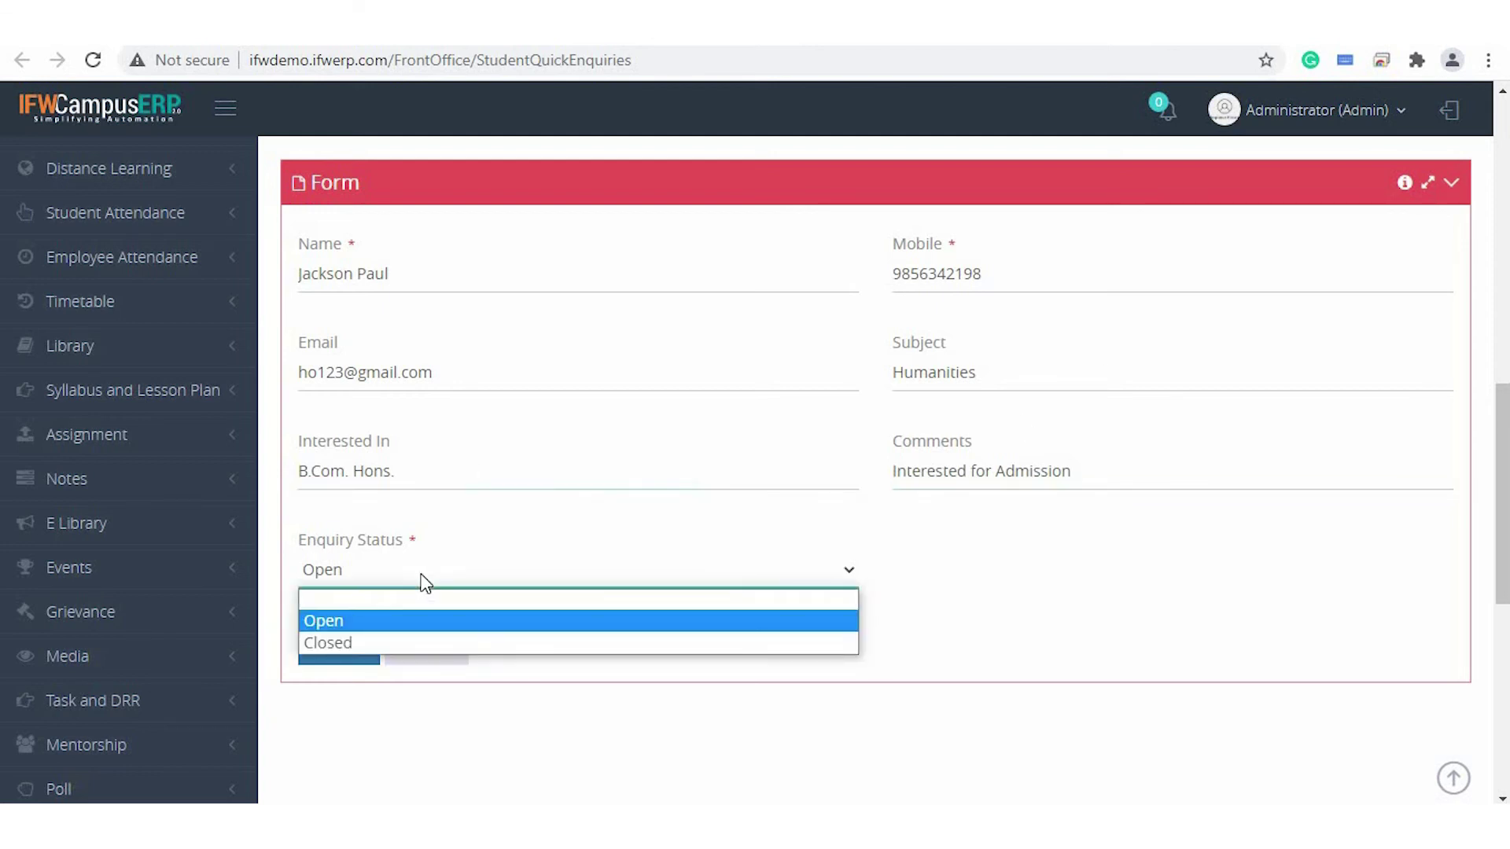
left_click(422, 627)
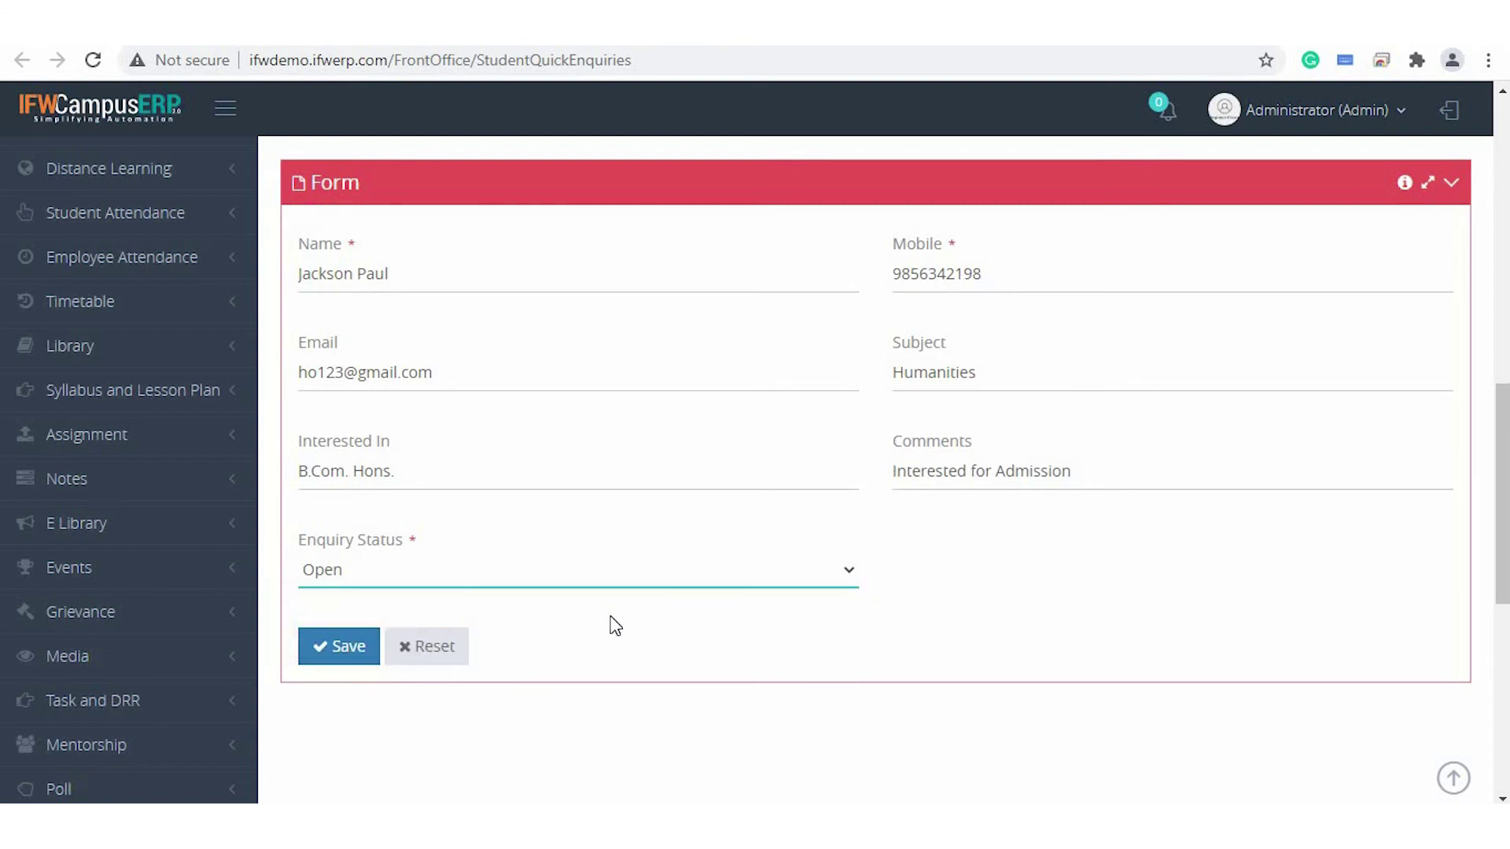
left_click(331, 647)
Review the enquiry listing against the form, and inspect its export formats and the Export + report settings, closing both.
scroll(735, 404, "up", 5)
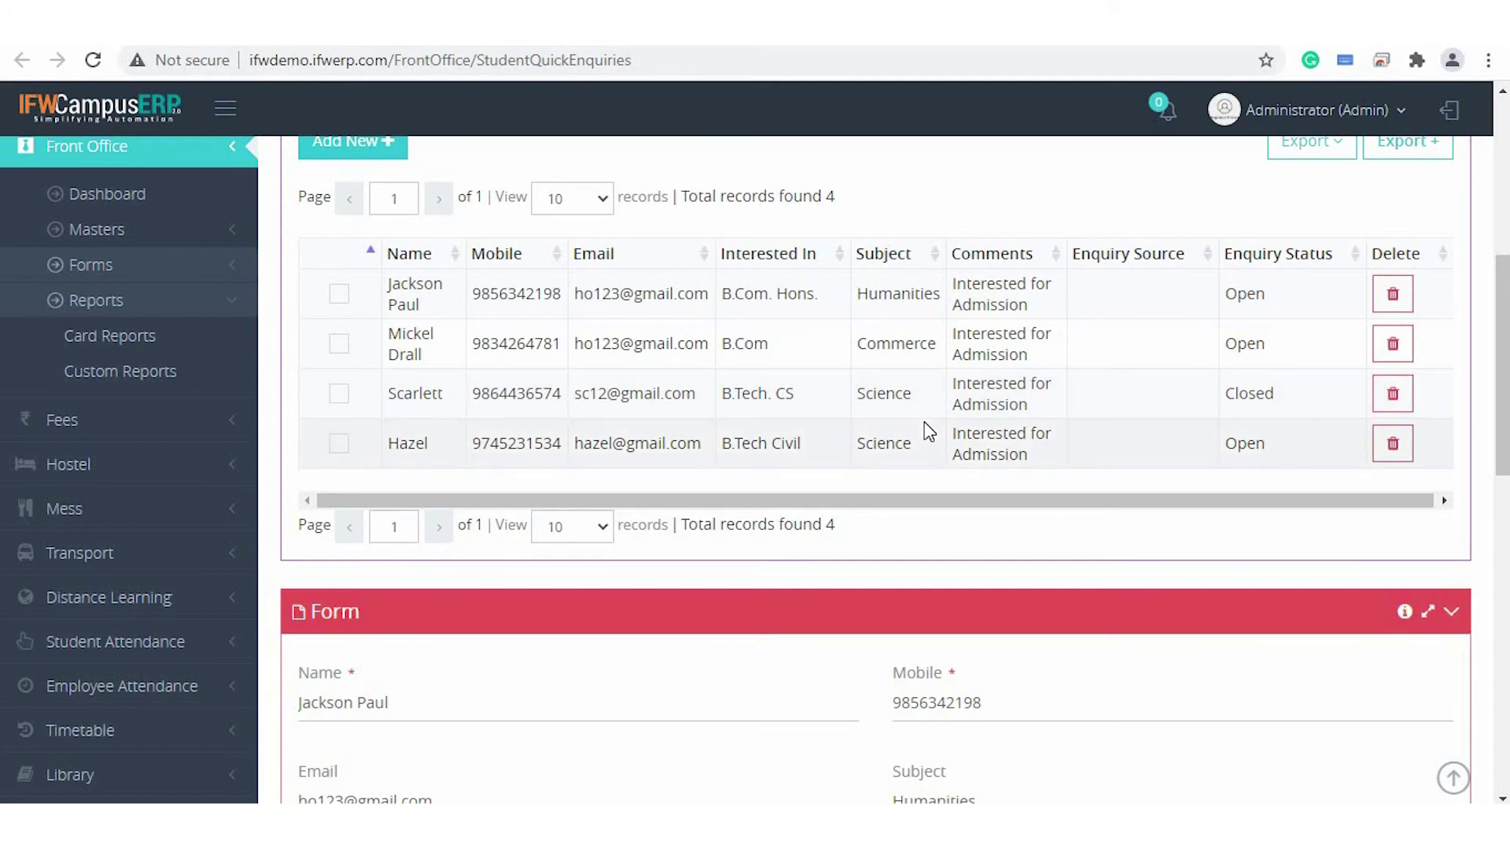
scroll(923, 432, "down", 3)
scroll(923, 421, "down", 2)
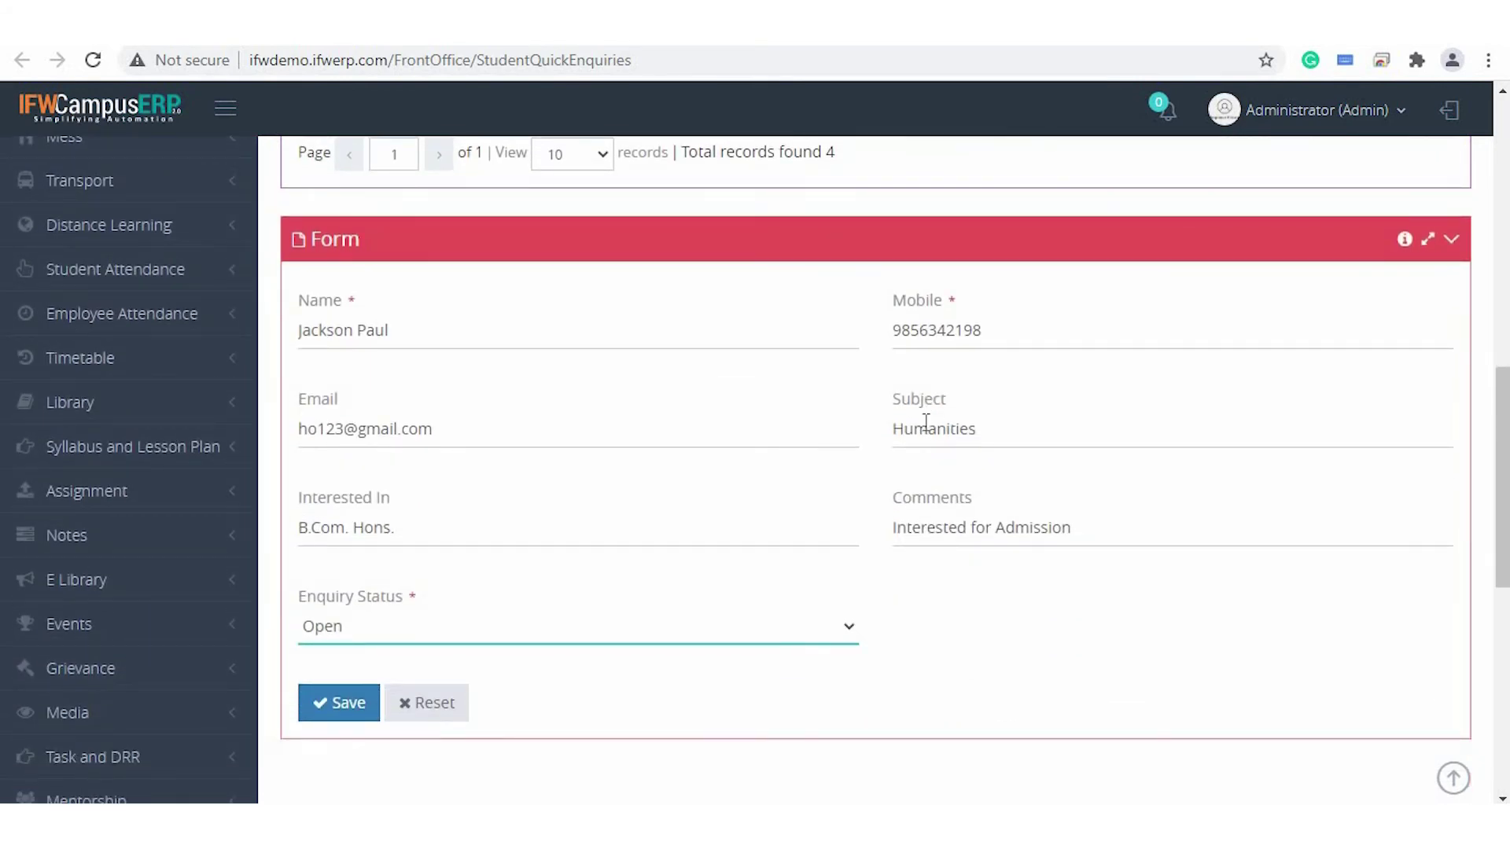
scroll(925, 423, "up", 3)
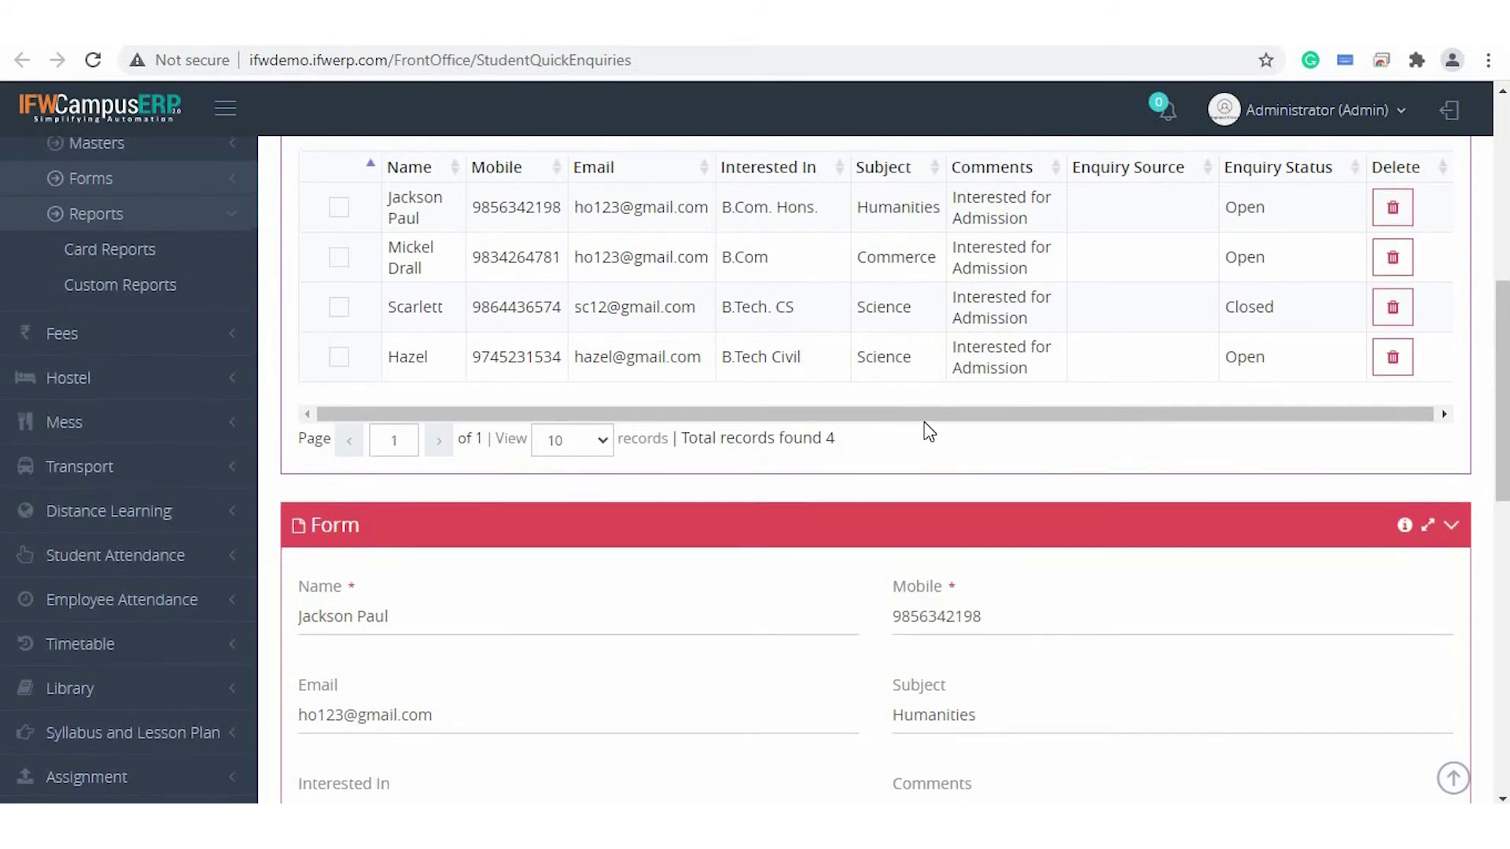
scroll(926, 429, "up", 3)
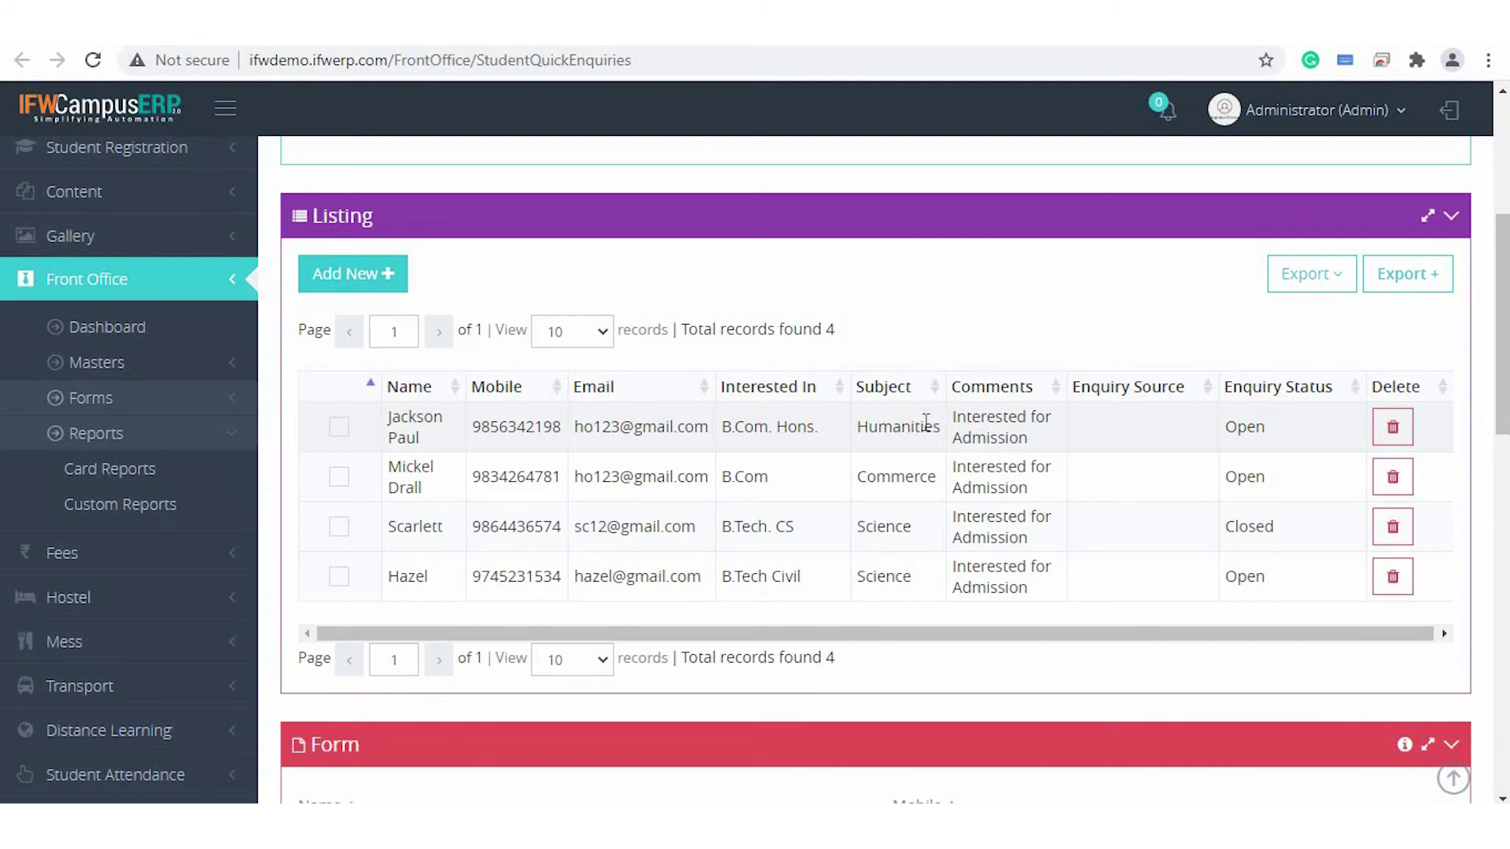
left_click(1329, 275)
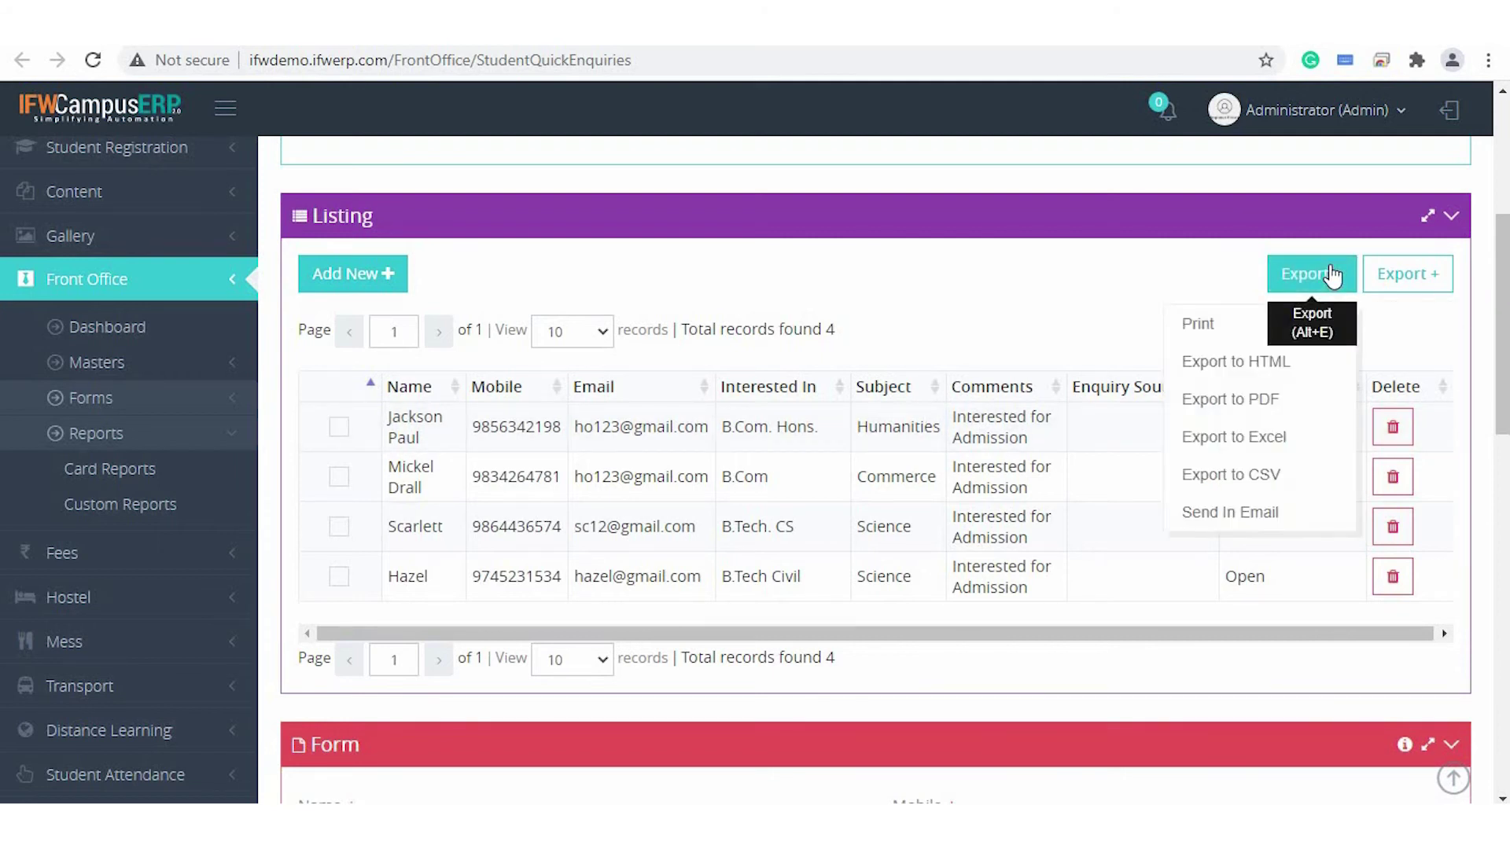
left_click(1432, 274)
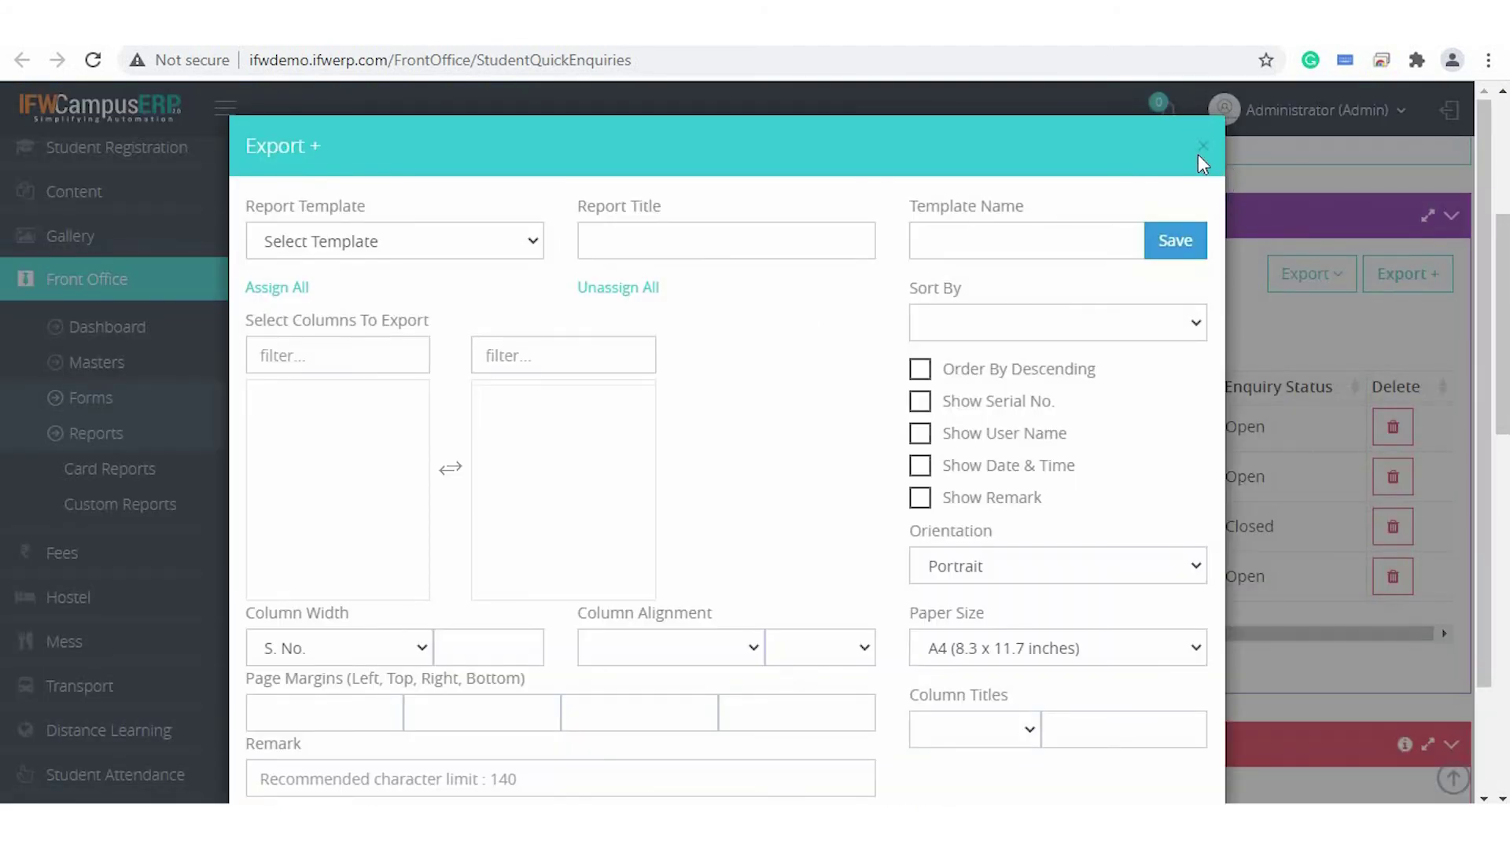
left_click(1202, 147)
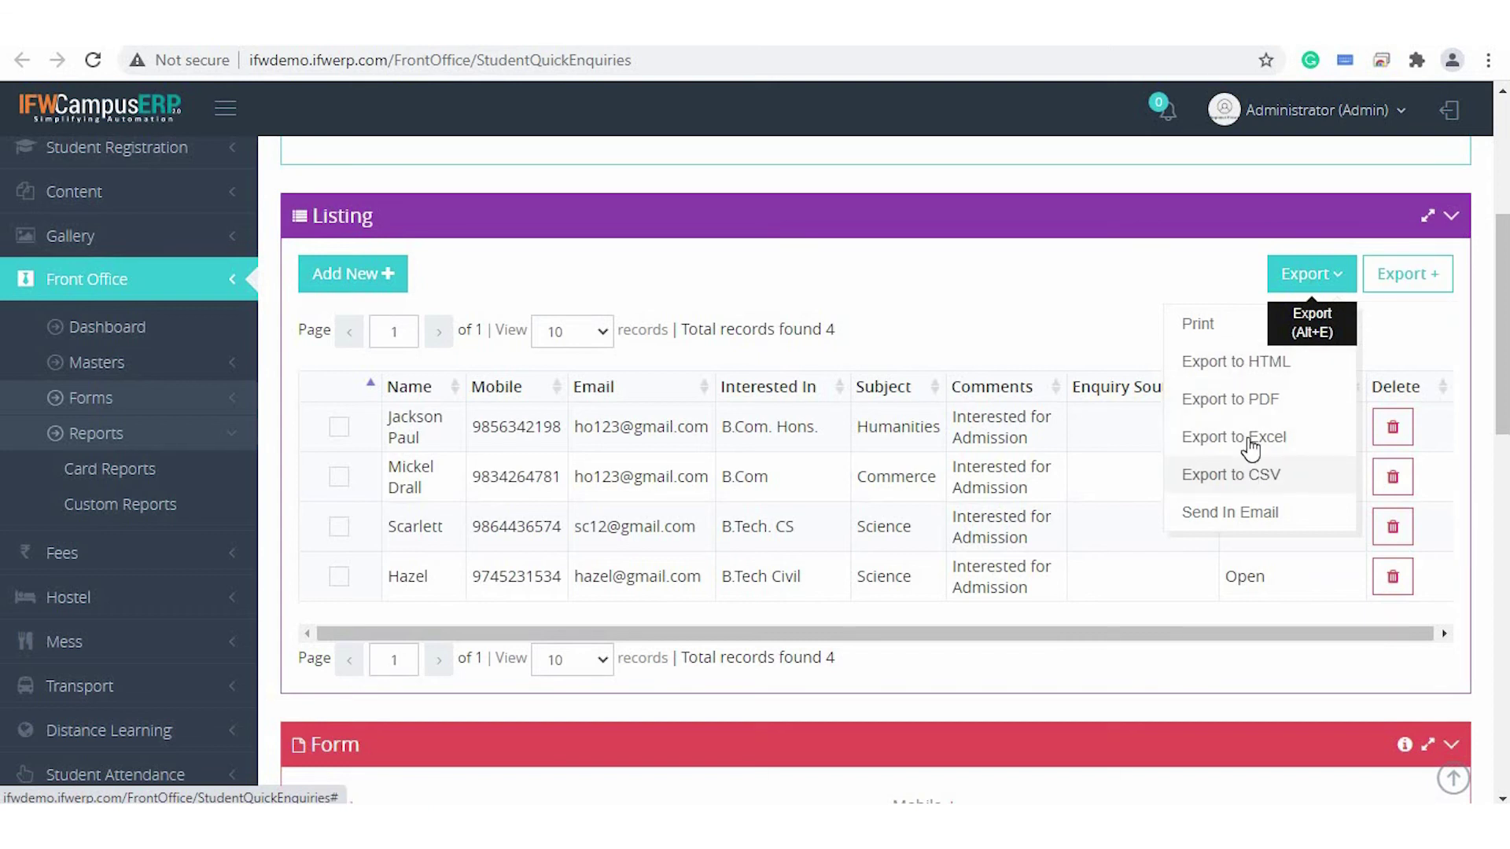
left_click(1085, 333)
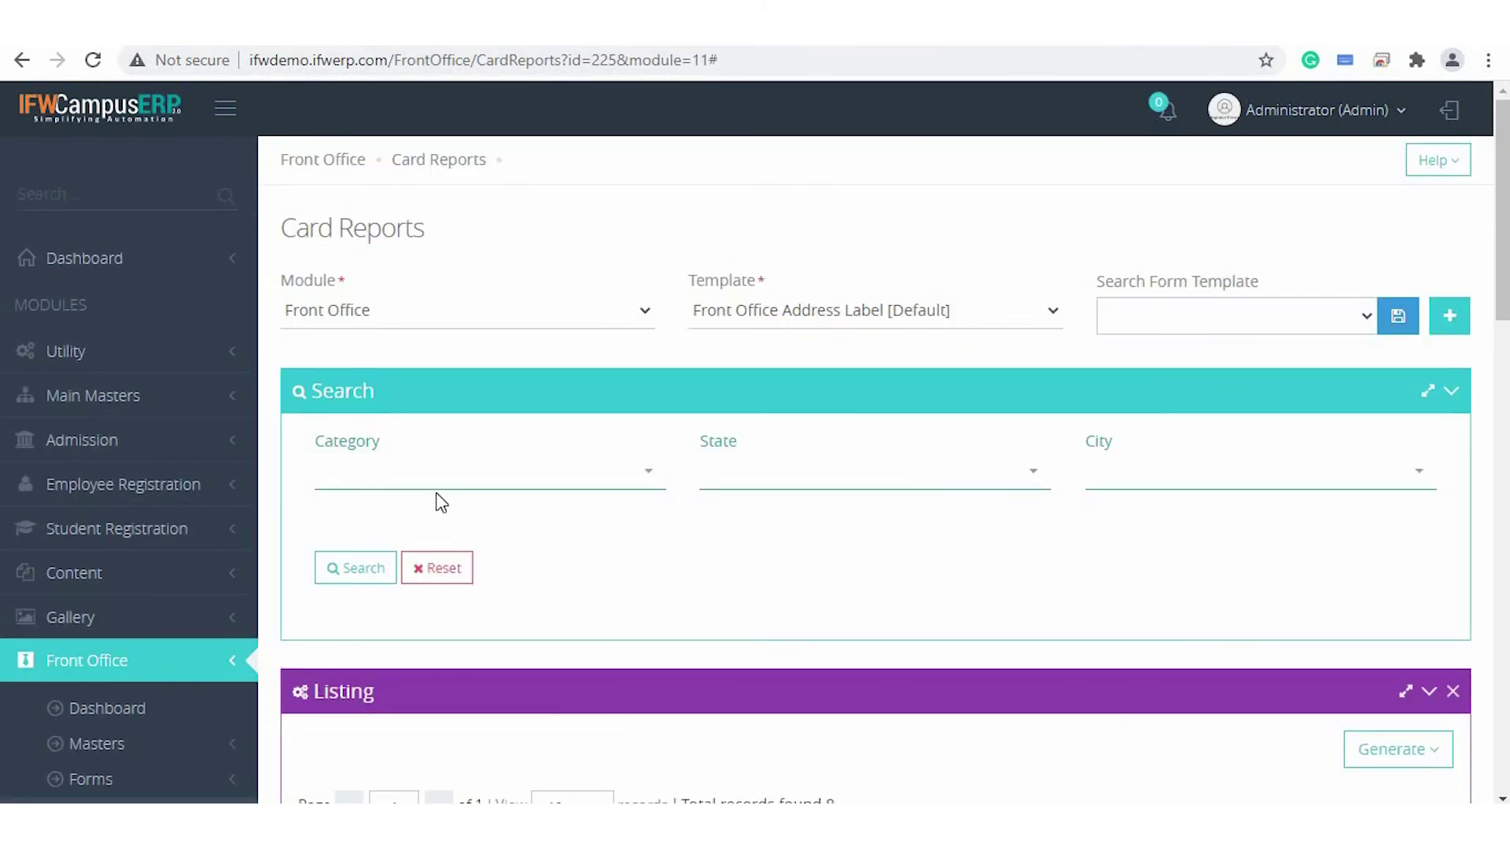
Examine the Front Office Card Reports search fields and listing, and view the available Template choices.
scroll(440, 502, "down", 5)
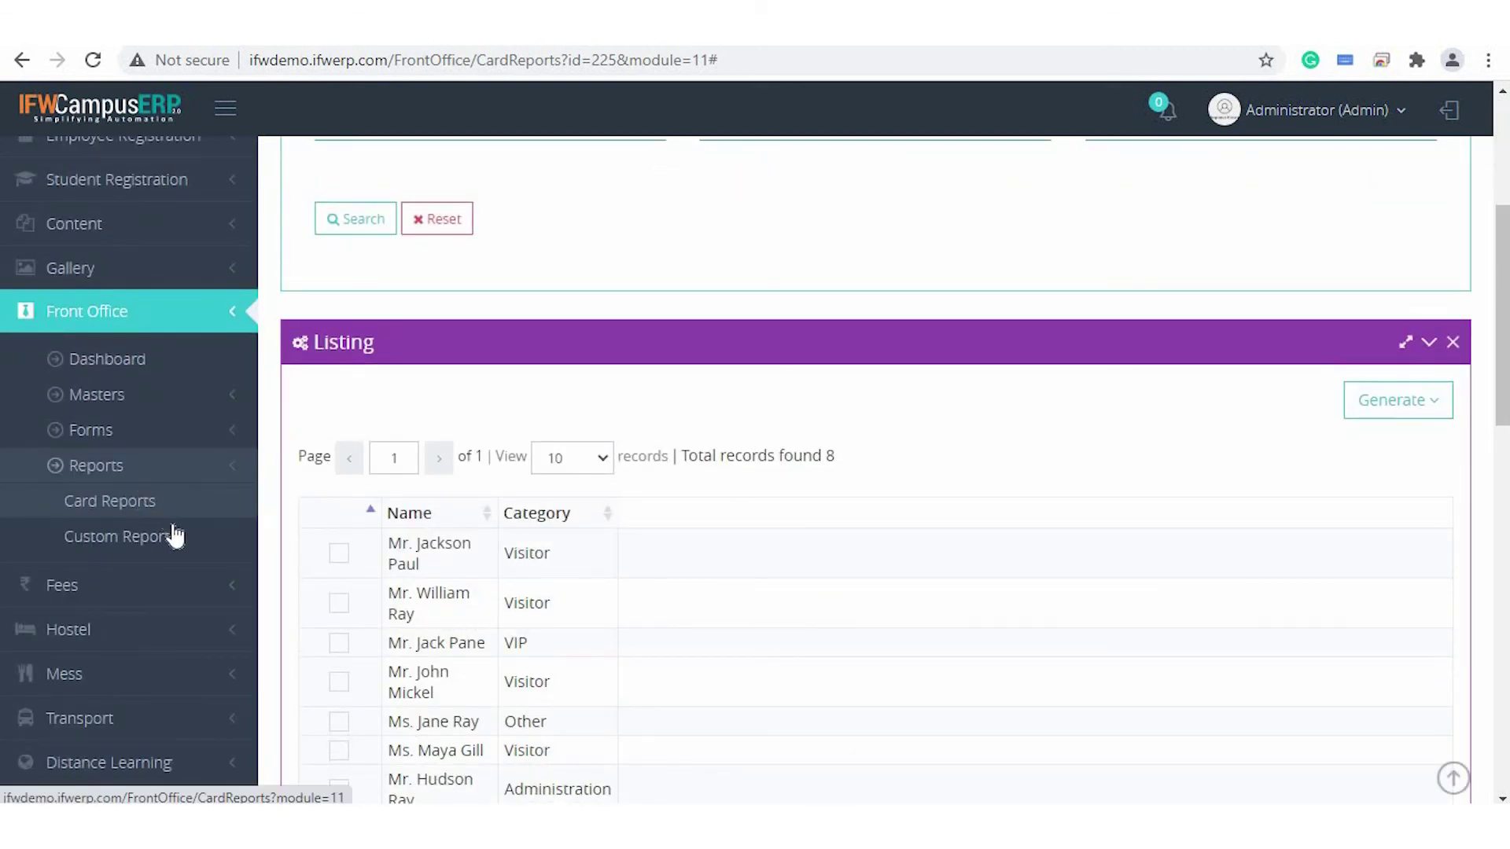
scroll(602, 333, "up", 5)
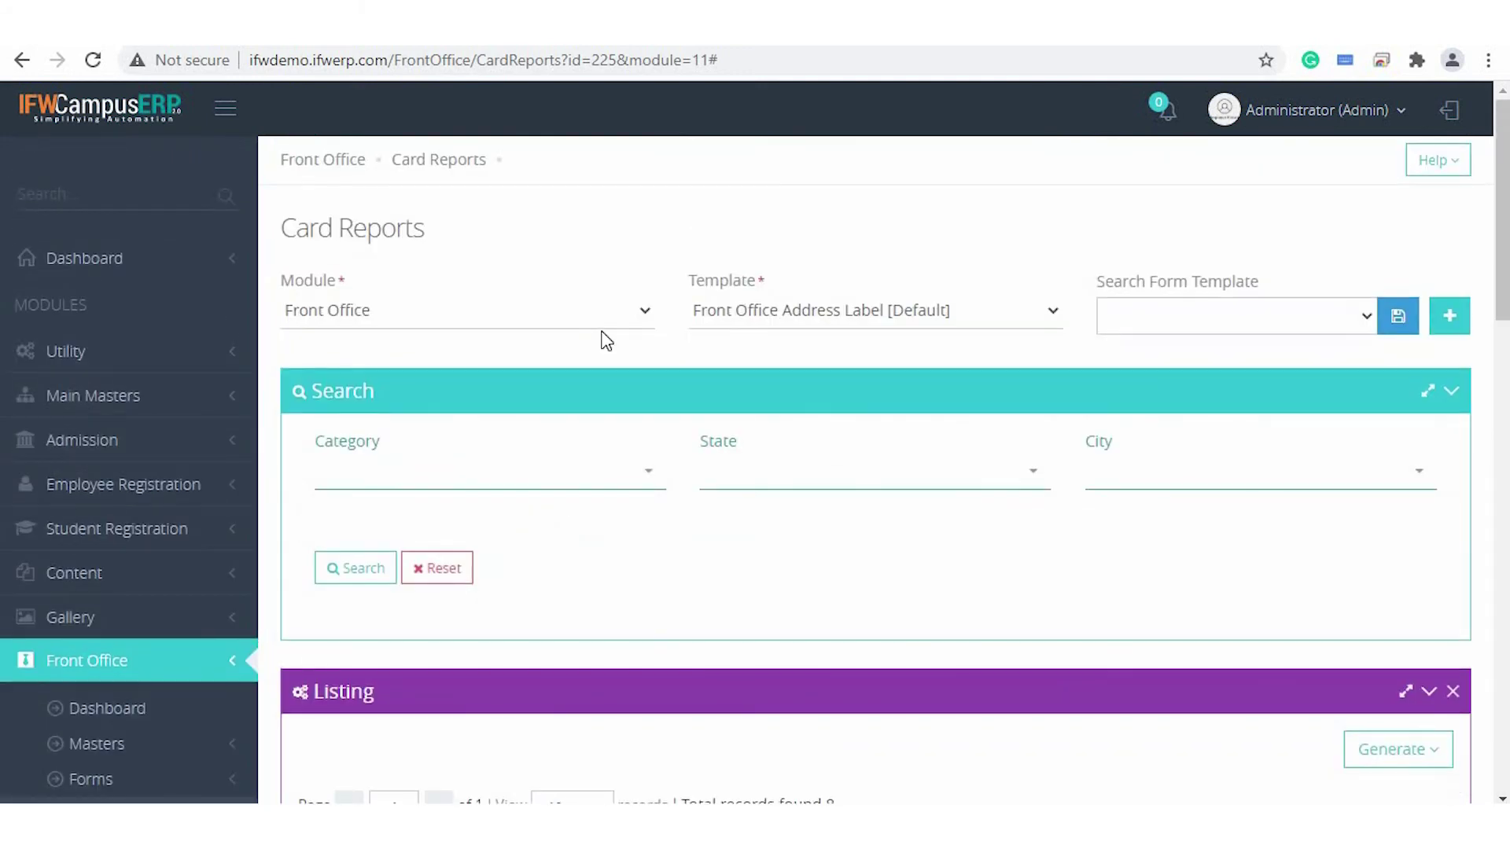
left_click(924, 311)
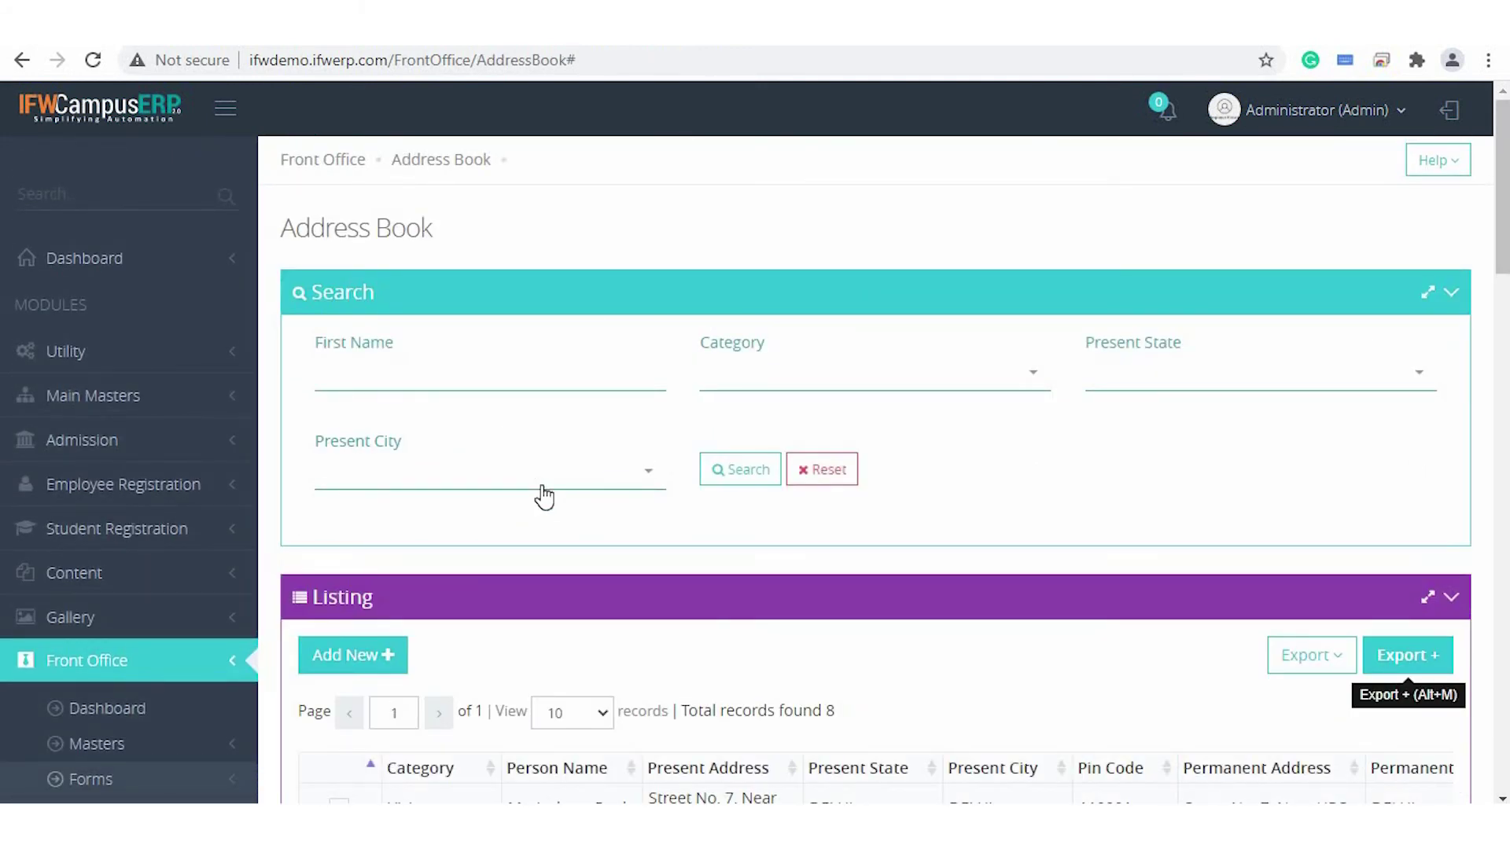
Examine the Address Book's search fields and listing of contacts, addresses and categories.
scroll(543, 497, "down", 3)
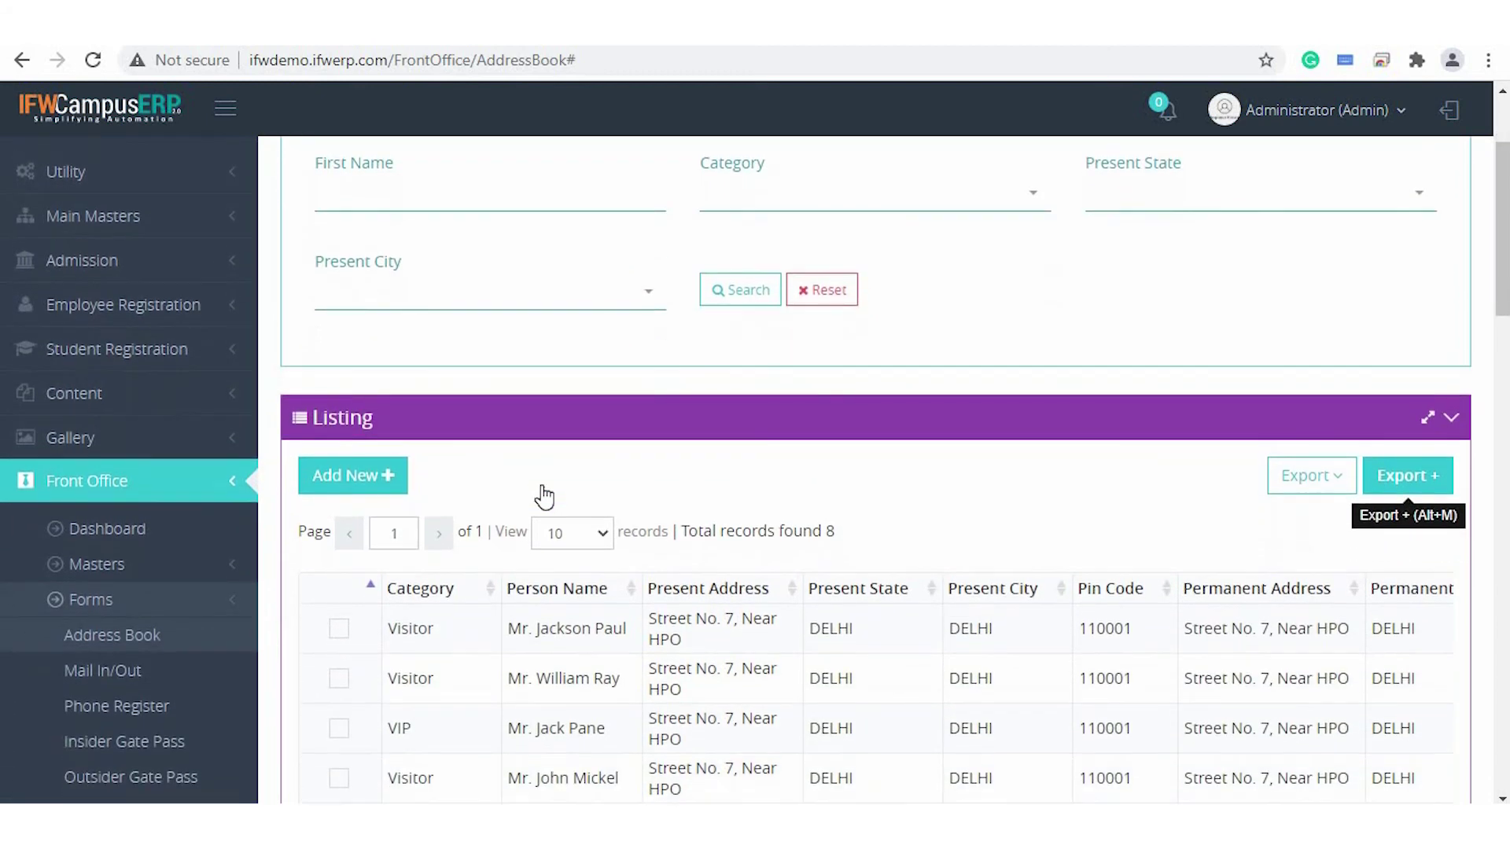
scroll(546, 494, "down", 1)
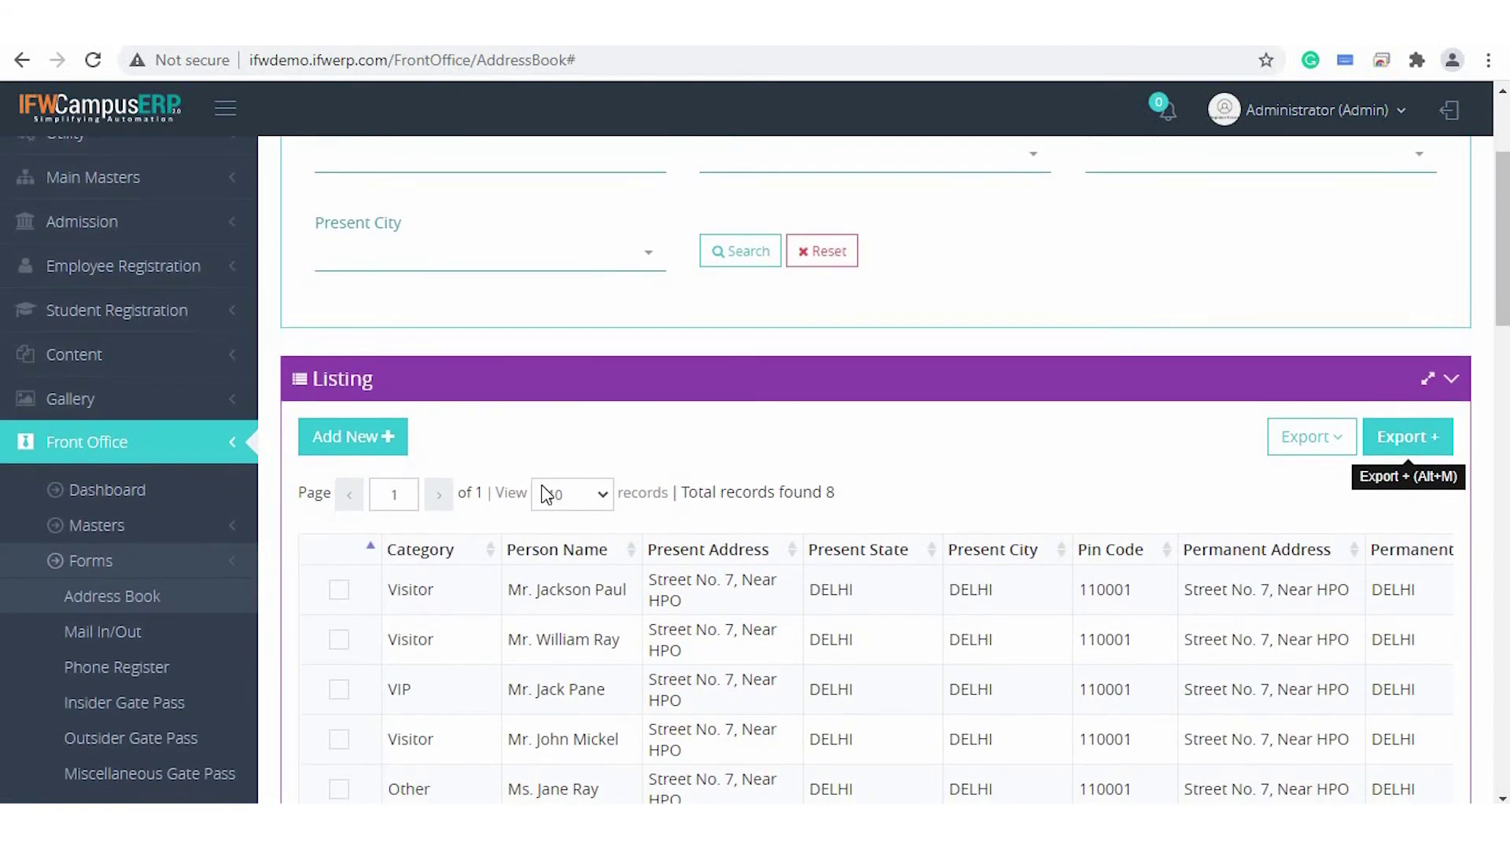
scroll(544, 494, "down", 4)
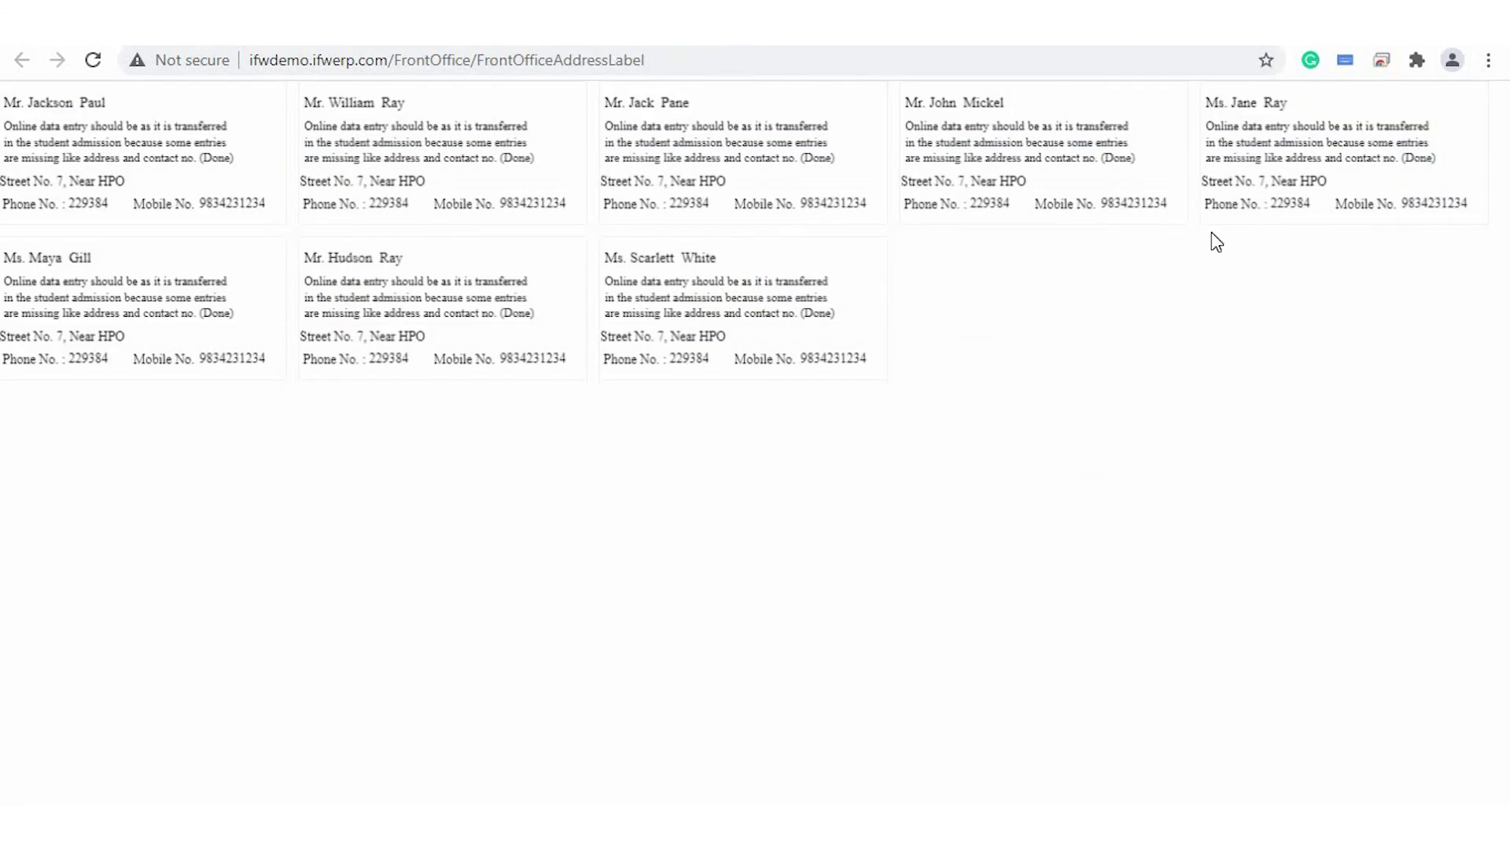
Enlarge the front office address label printout to read it, close it, and restore the page zoom to 100%.
key("ctrl+plus")
key("ctrl+plus")
key("ctrl+plus")
key("ctrl+w")
key("ctrl+0")
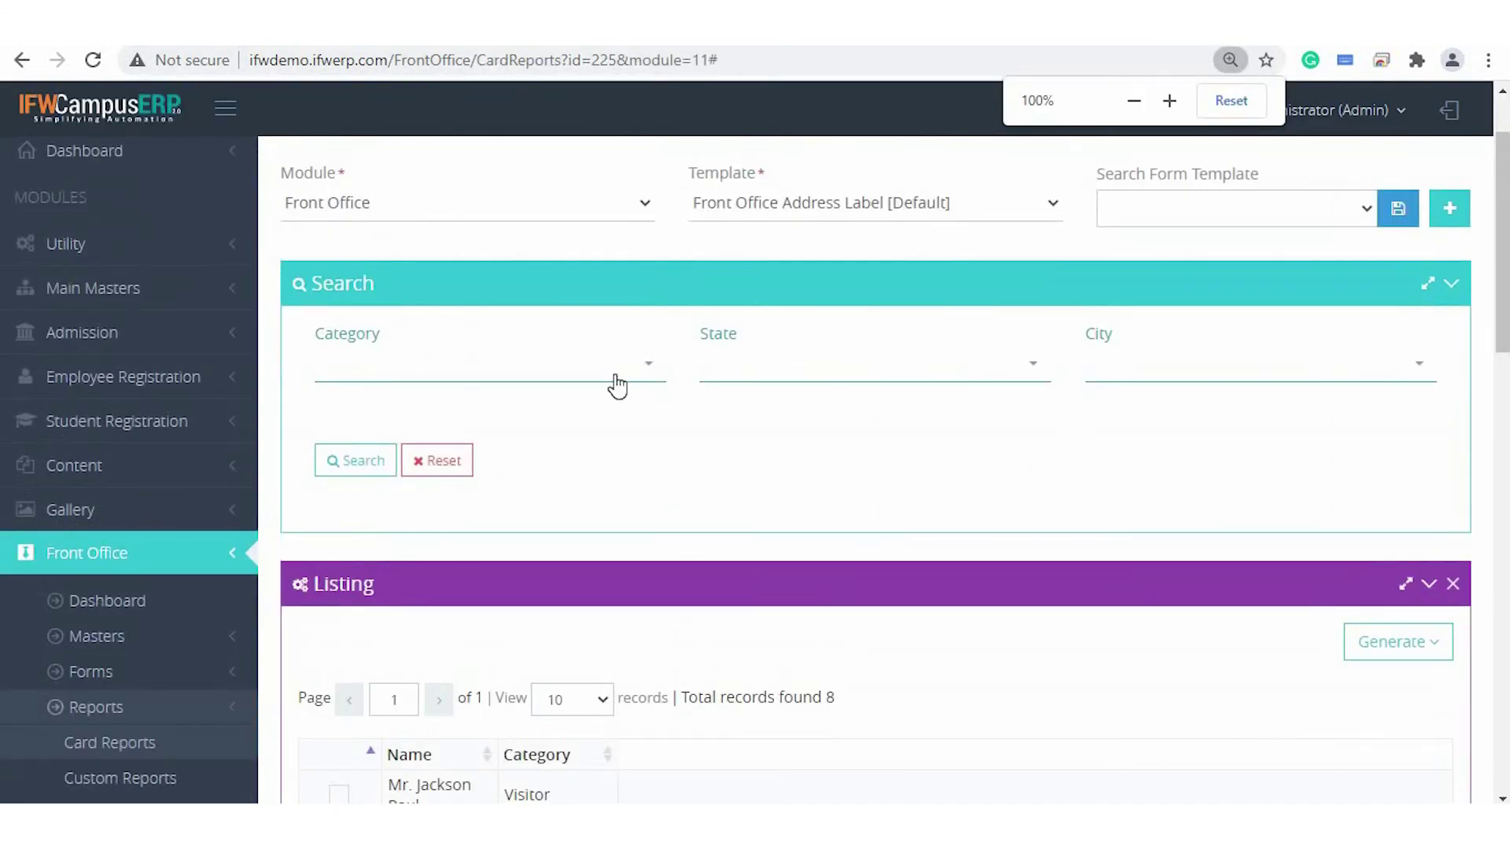
Set the card report's Category filter to Administration and view the State choices without selecting one.
scroll(610, 380, "down", 1)
left_click(586, 346)
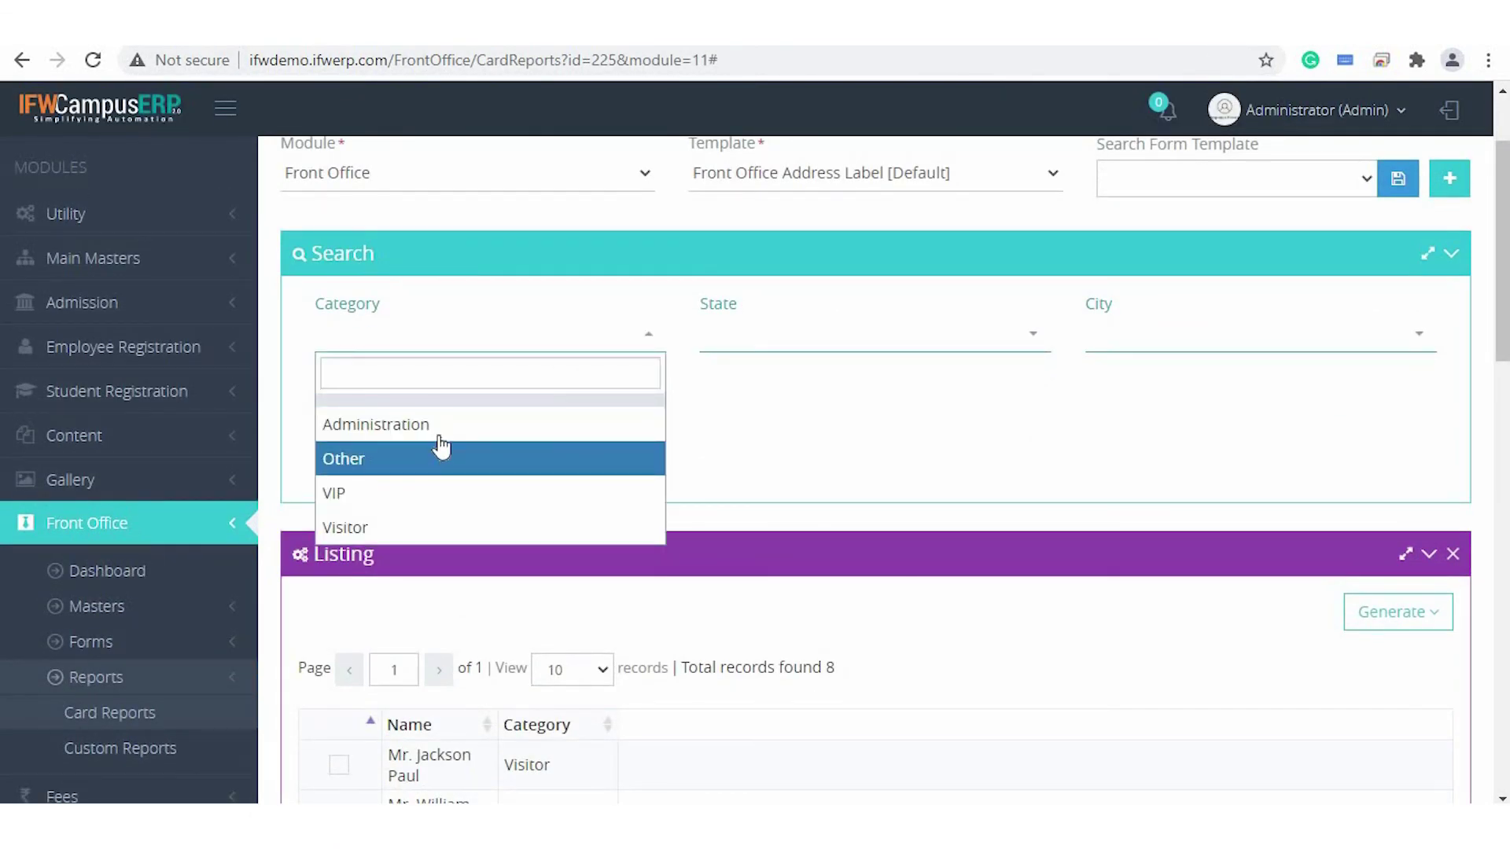
left_click(445, 428)
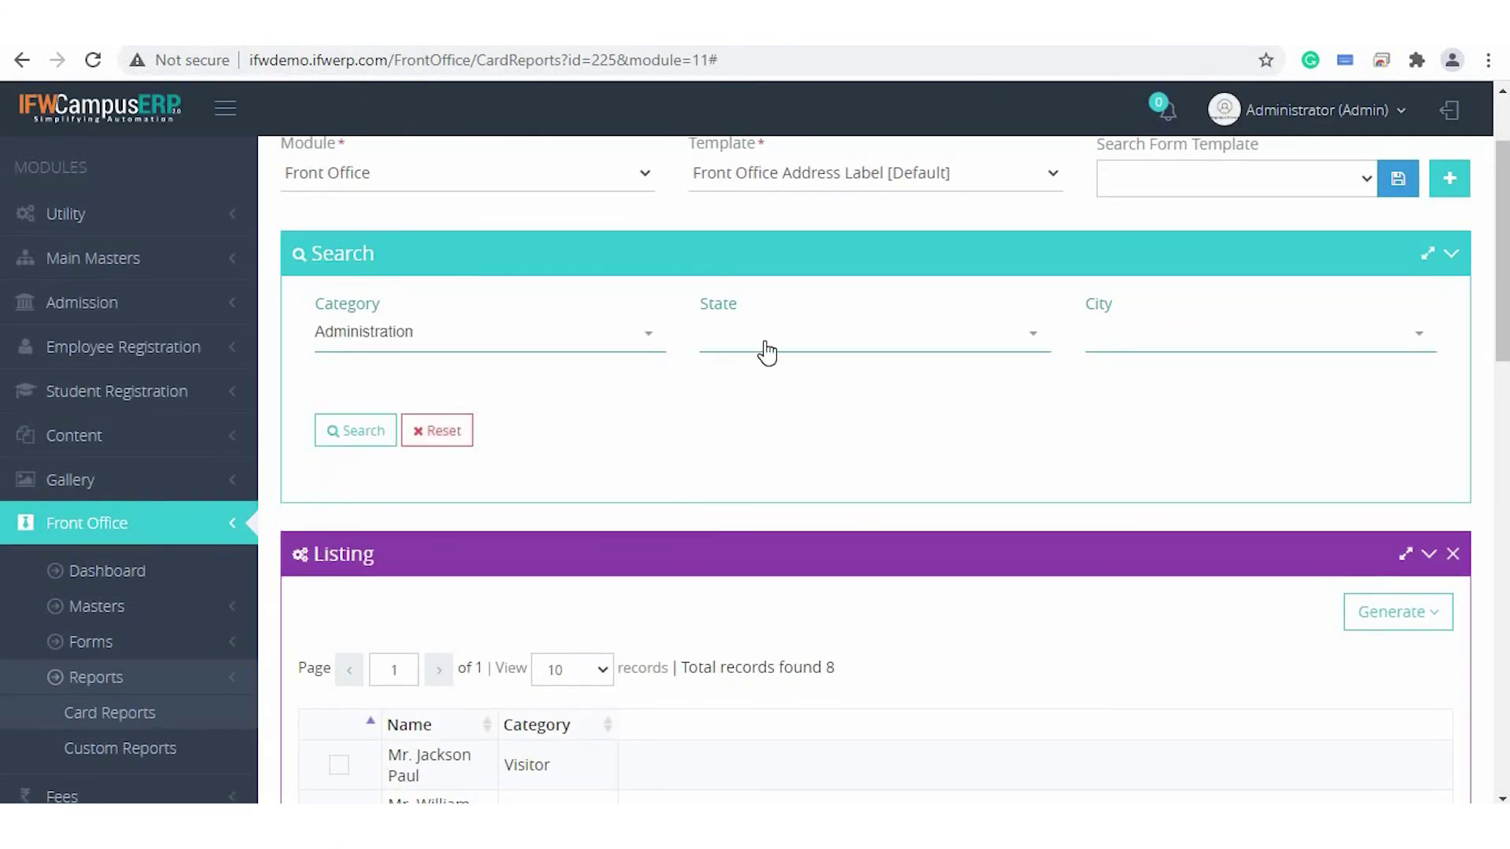
left_click(764, 348)
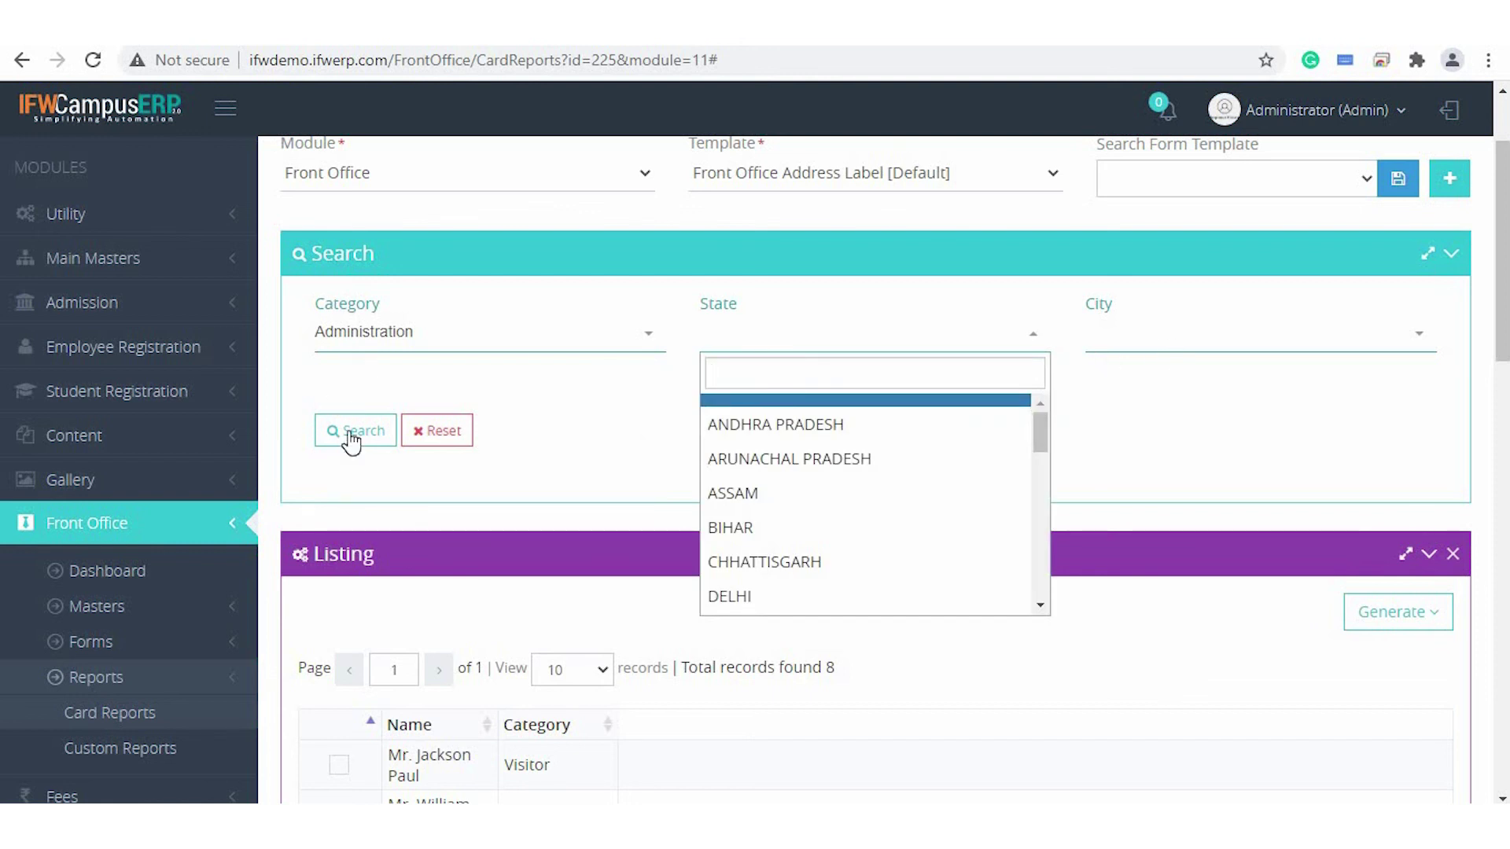
scroll(549, 526, "down", 3)
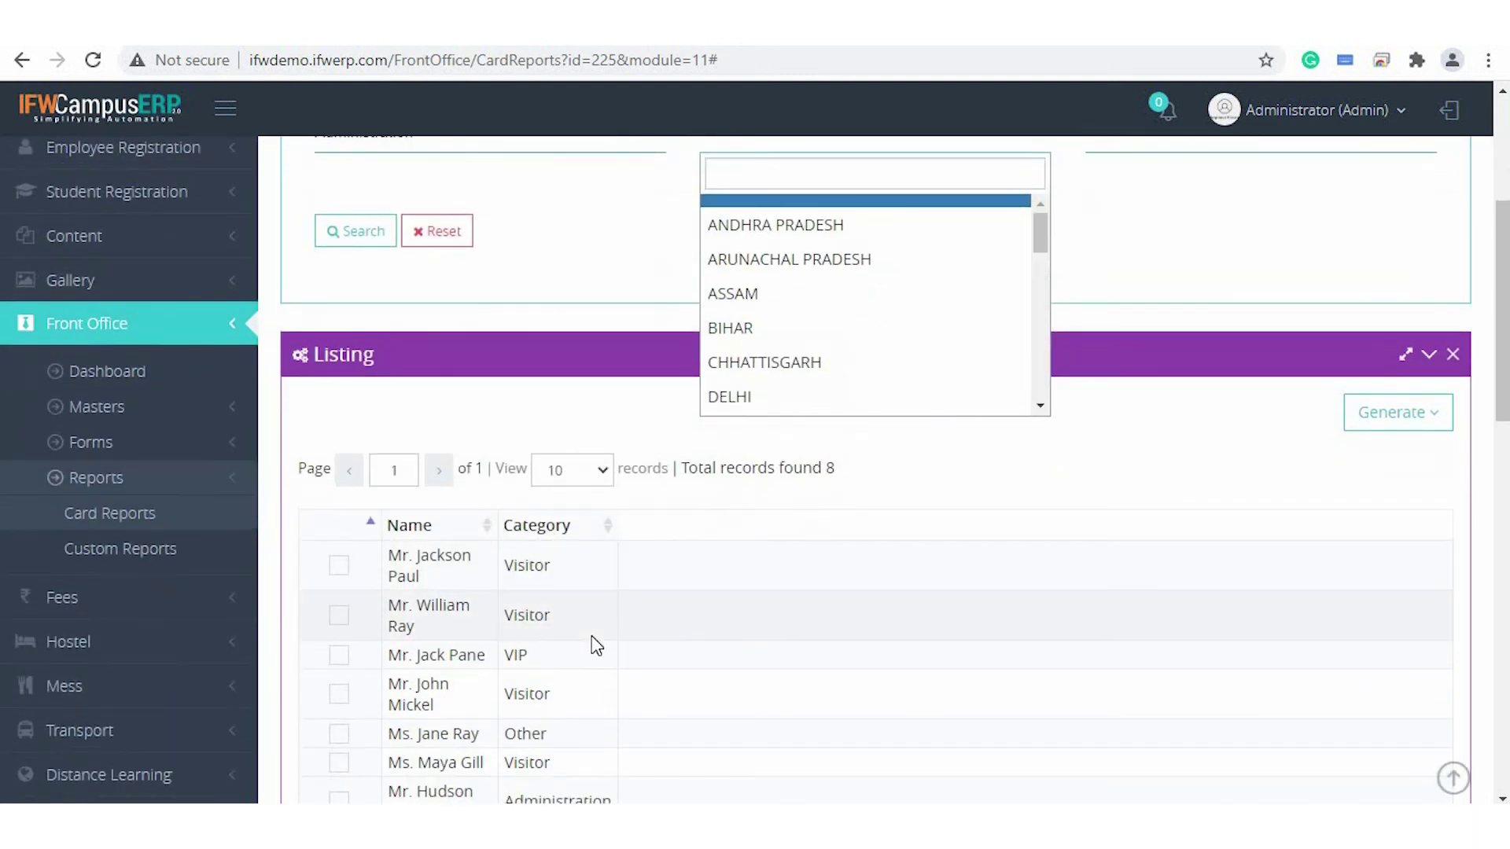
left_click(1236, 181)
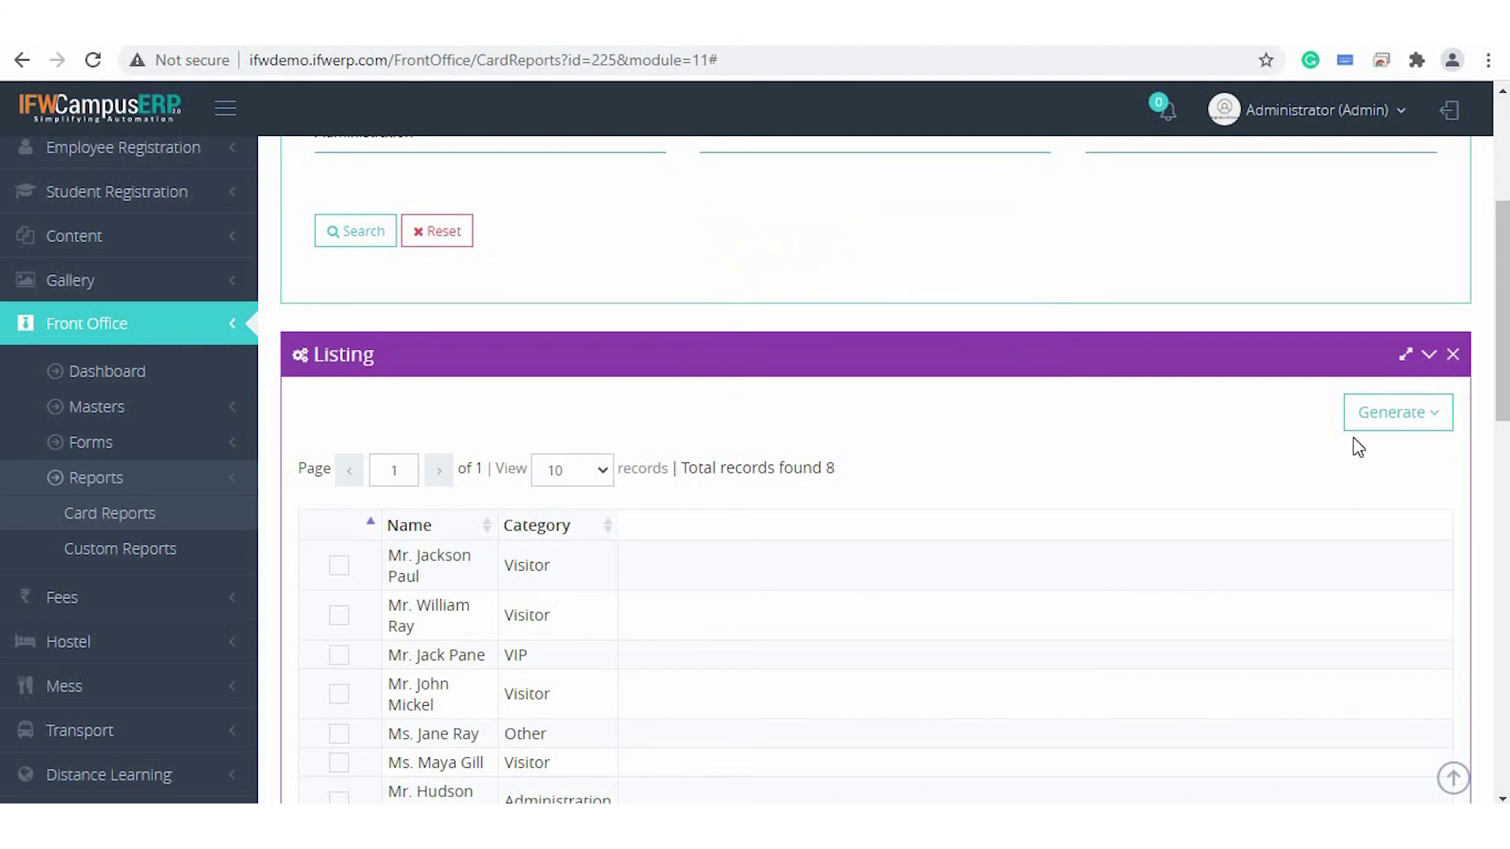
Generate the print version of the address label card report and enlarge it for reading.
left_click(1380, 421)
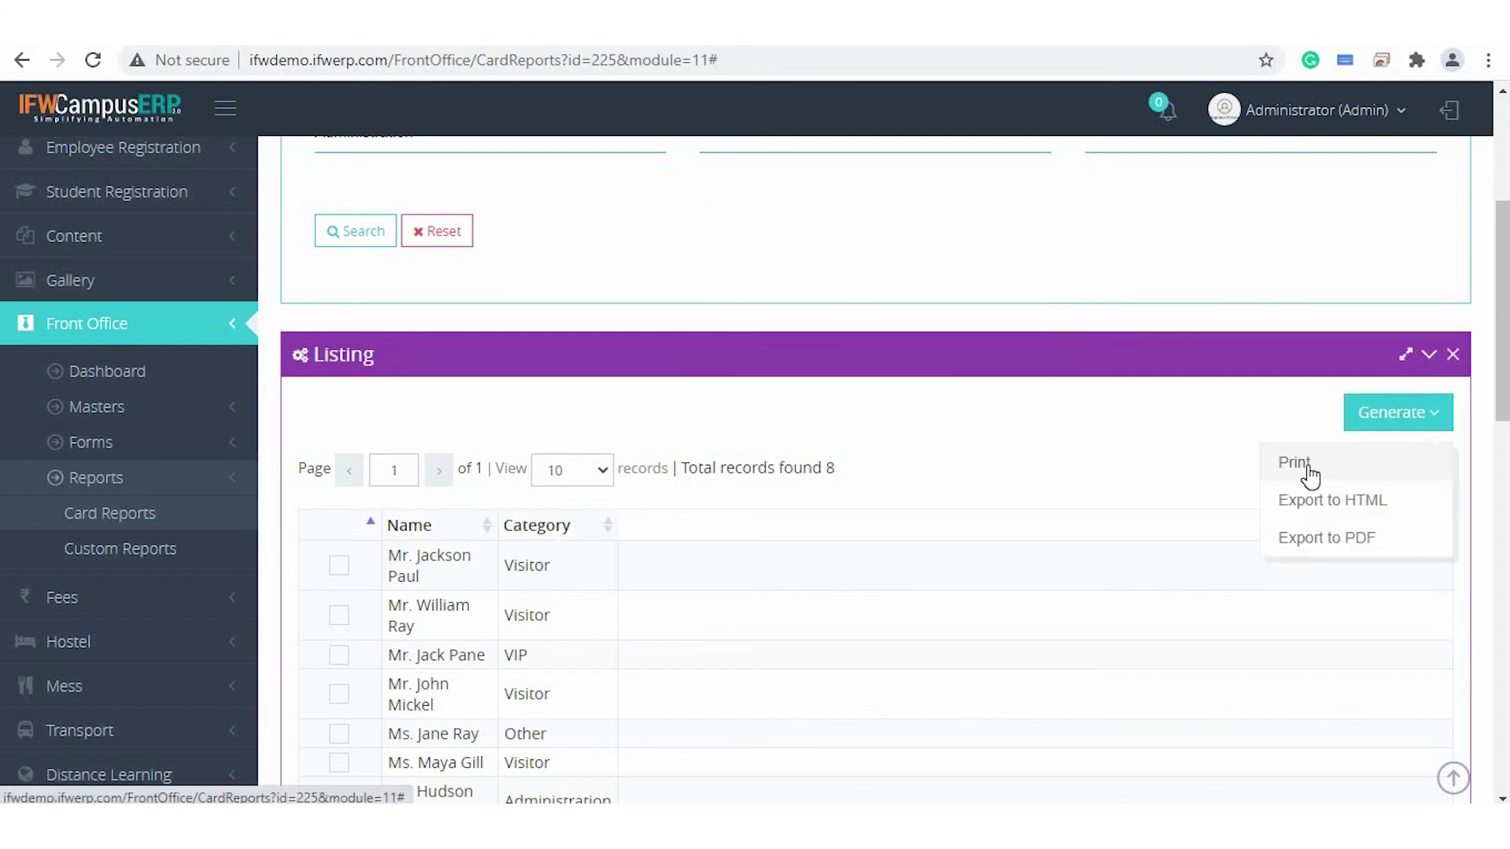
key("ctrl+plus")
key("ctrl+plus")
key("ctrl+plus")
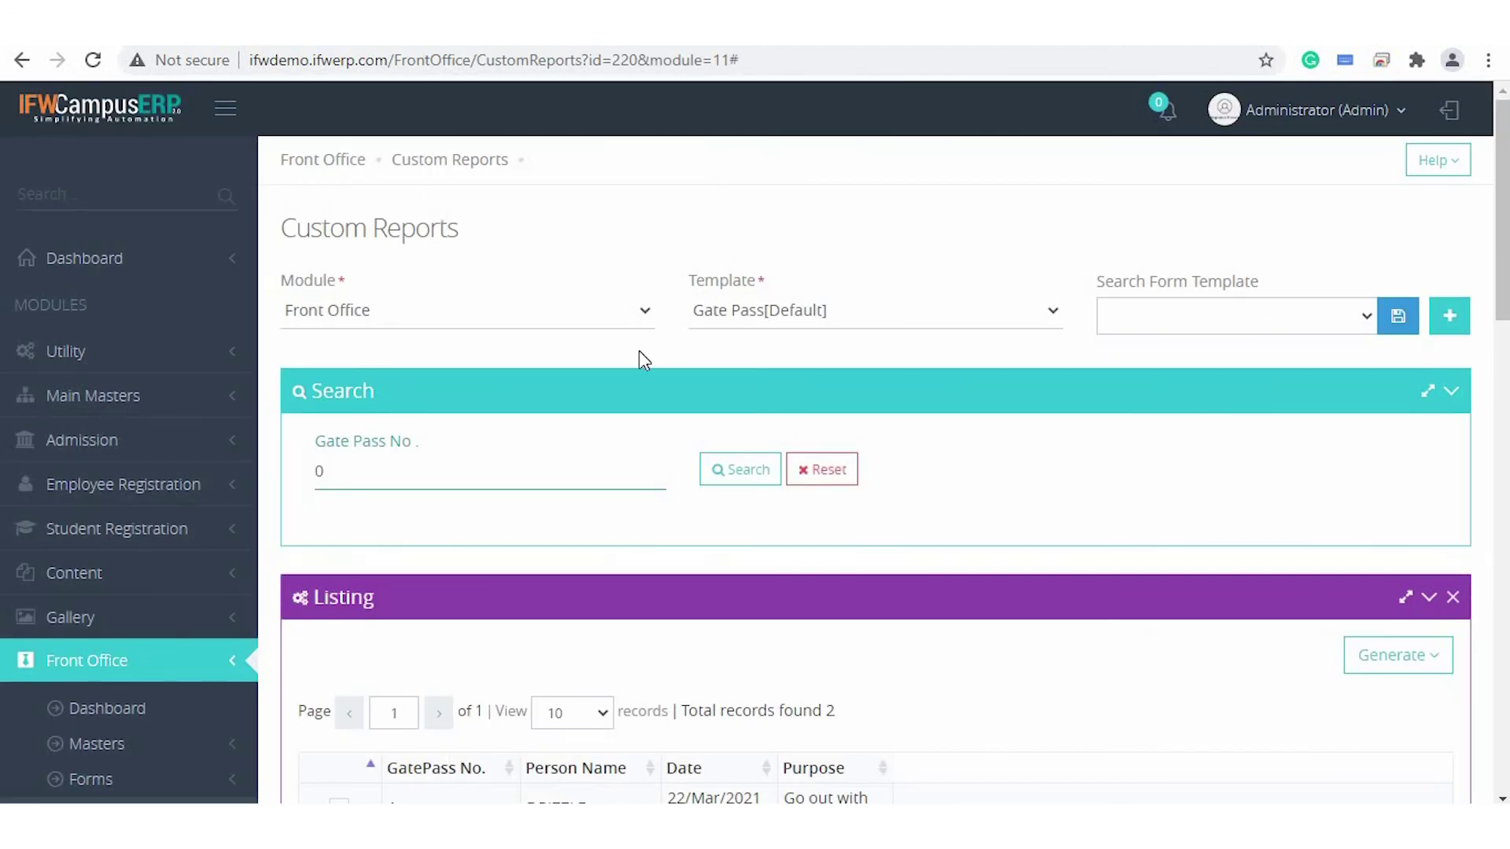
Choose the Gate Pass[Default] template for the Front Office custom report and search the listing with Gate Pass No. 0.
left_click(847, 316)
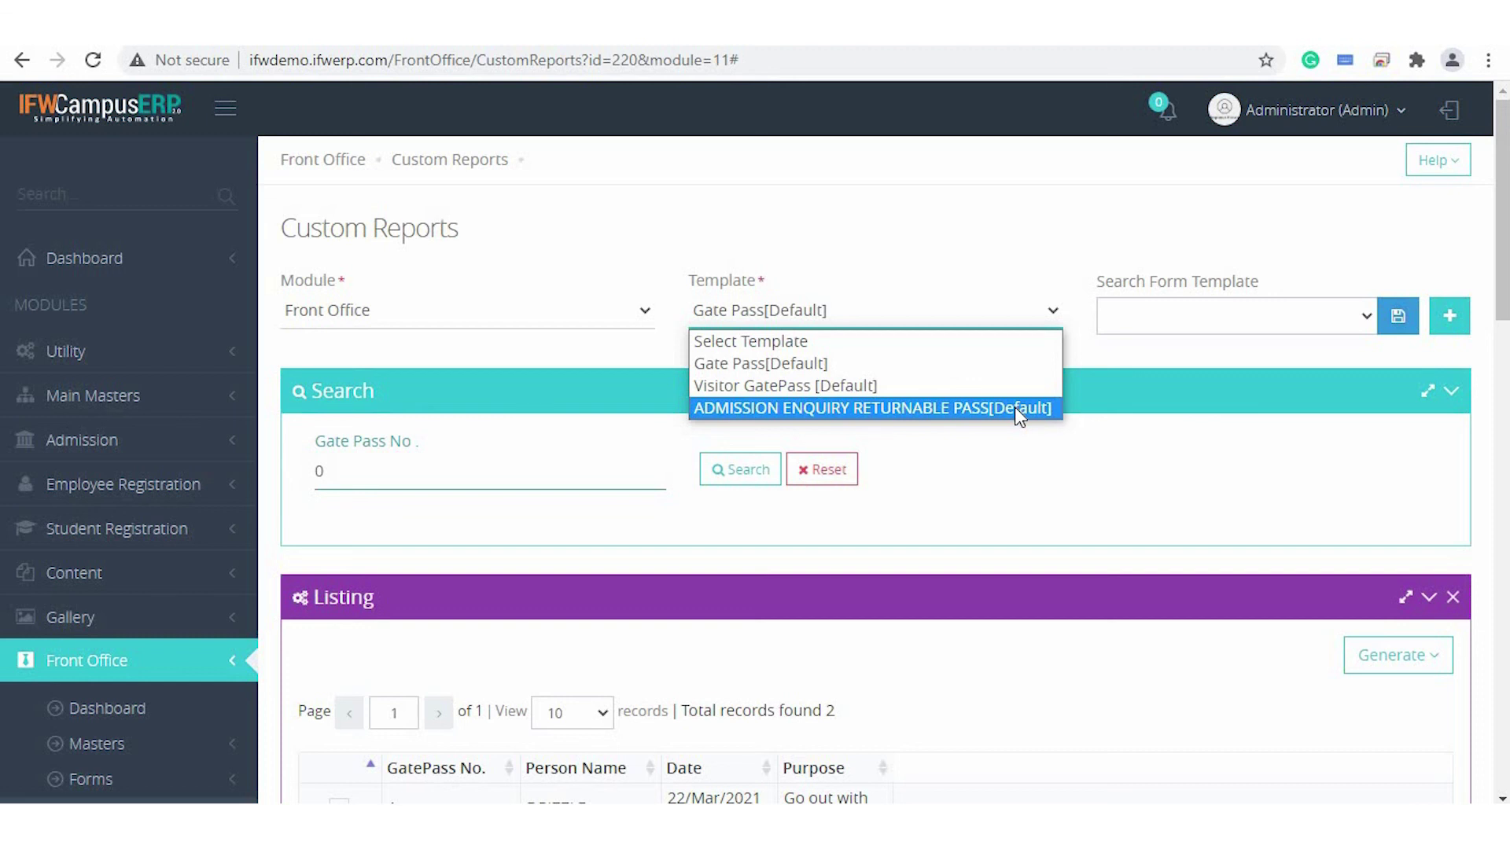
left_click(927, 367)
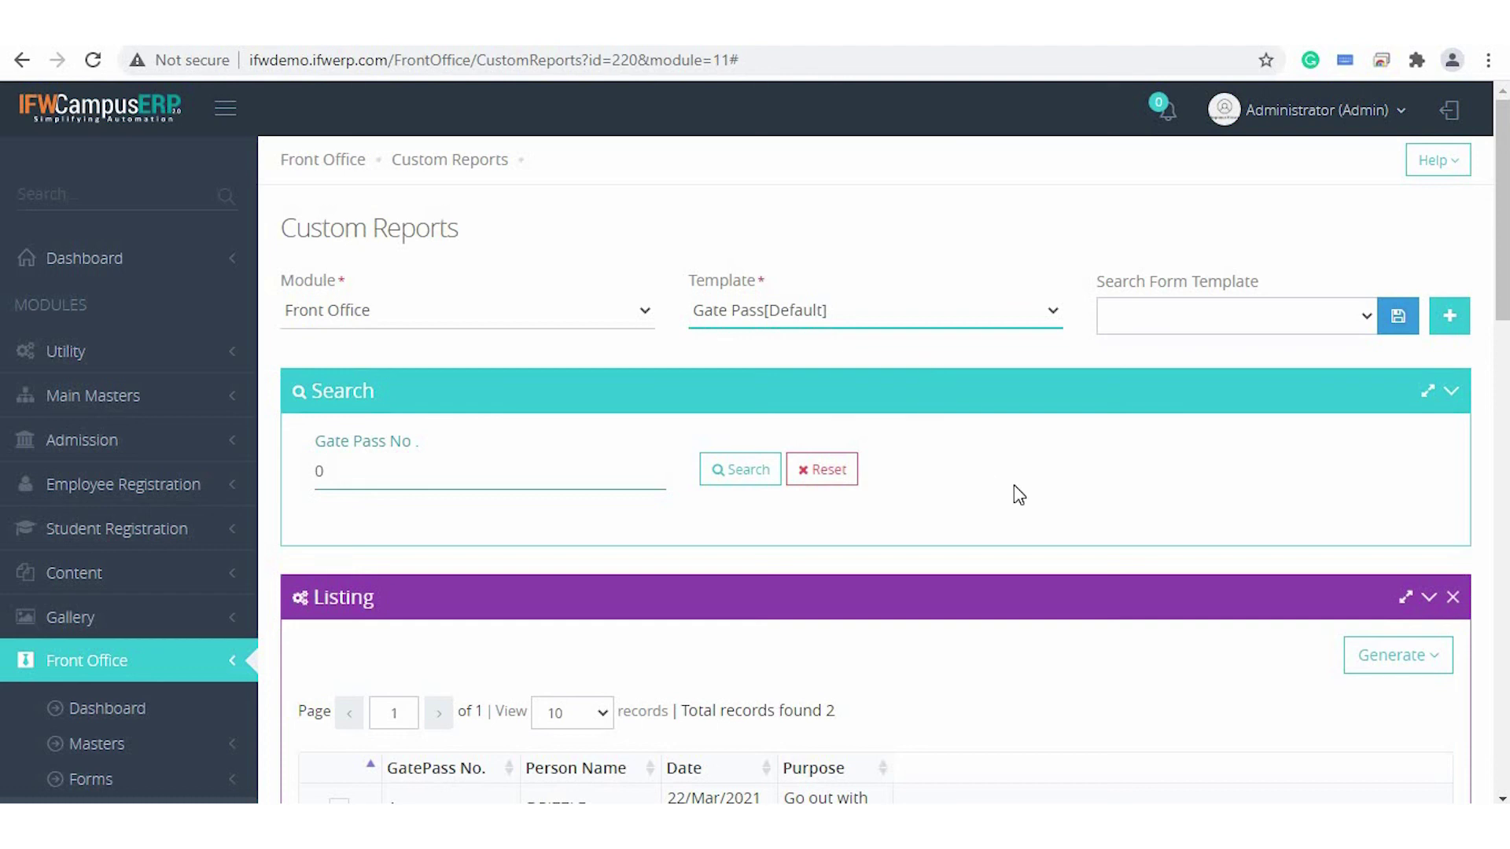
scroll(1014, 488, "down", 2)
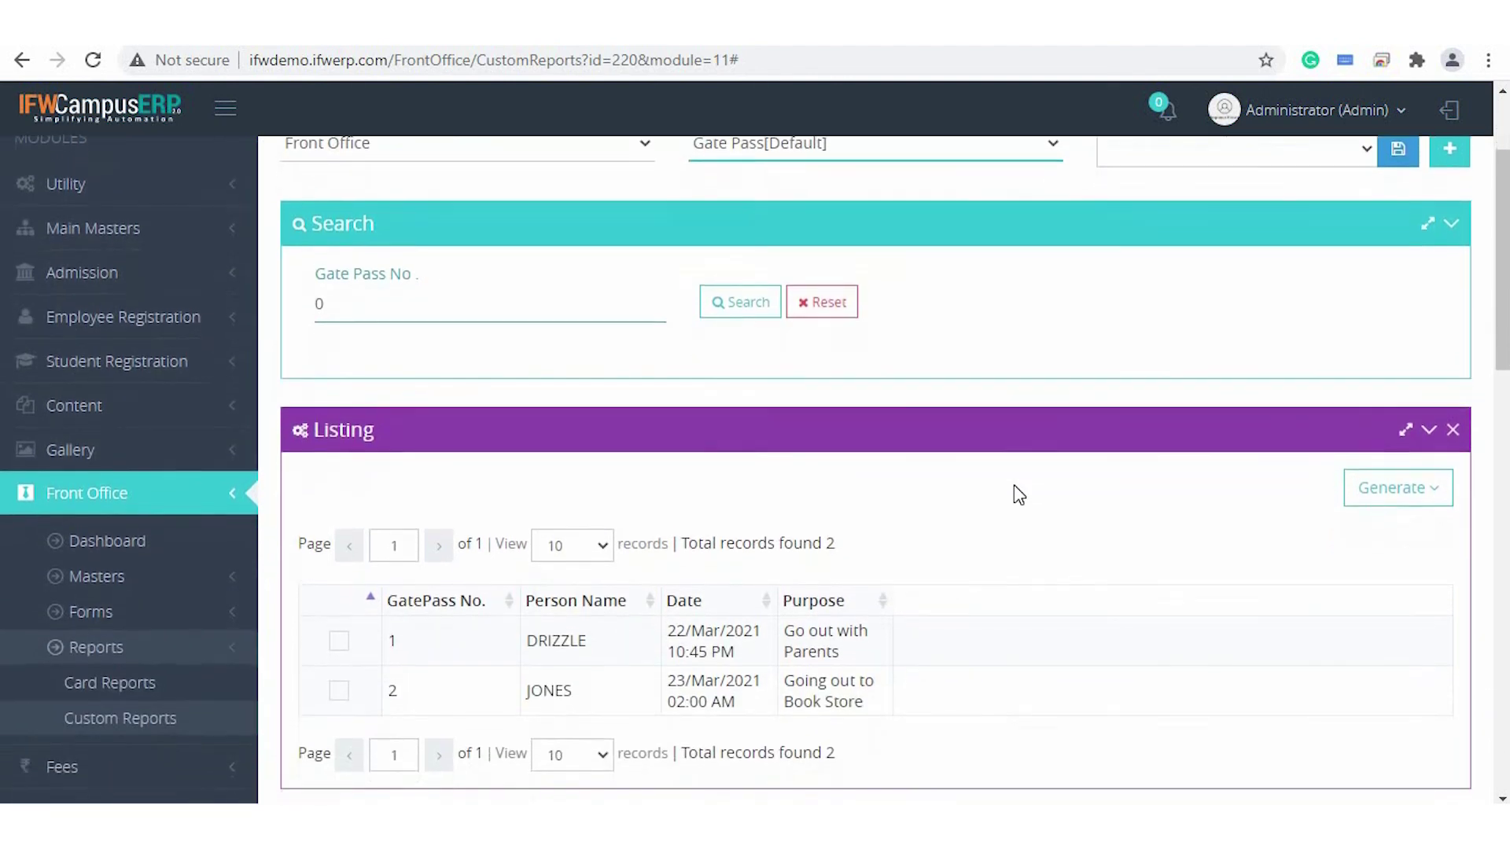
scroll(1014, 488, "up", 2)
left_click(426, 487)
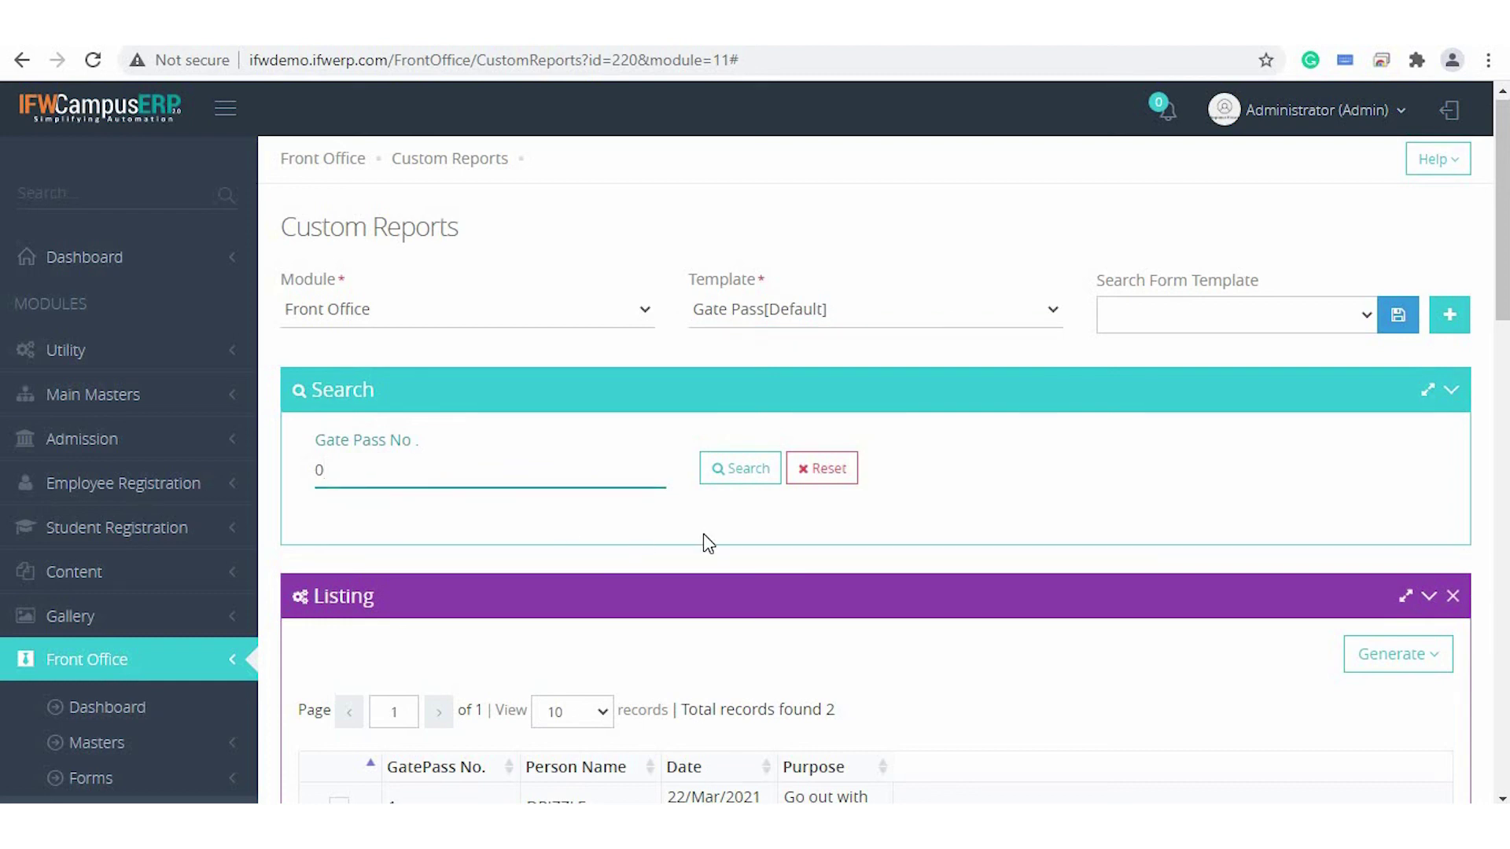
left_click(743, 477)
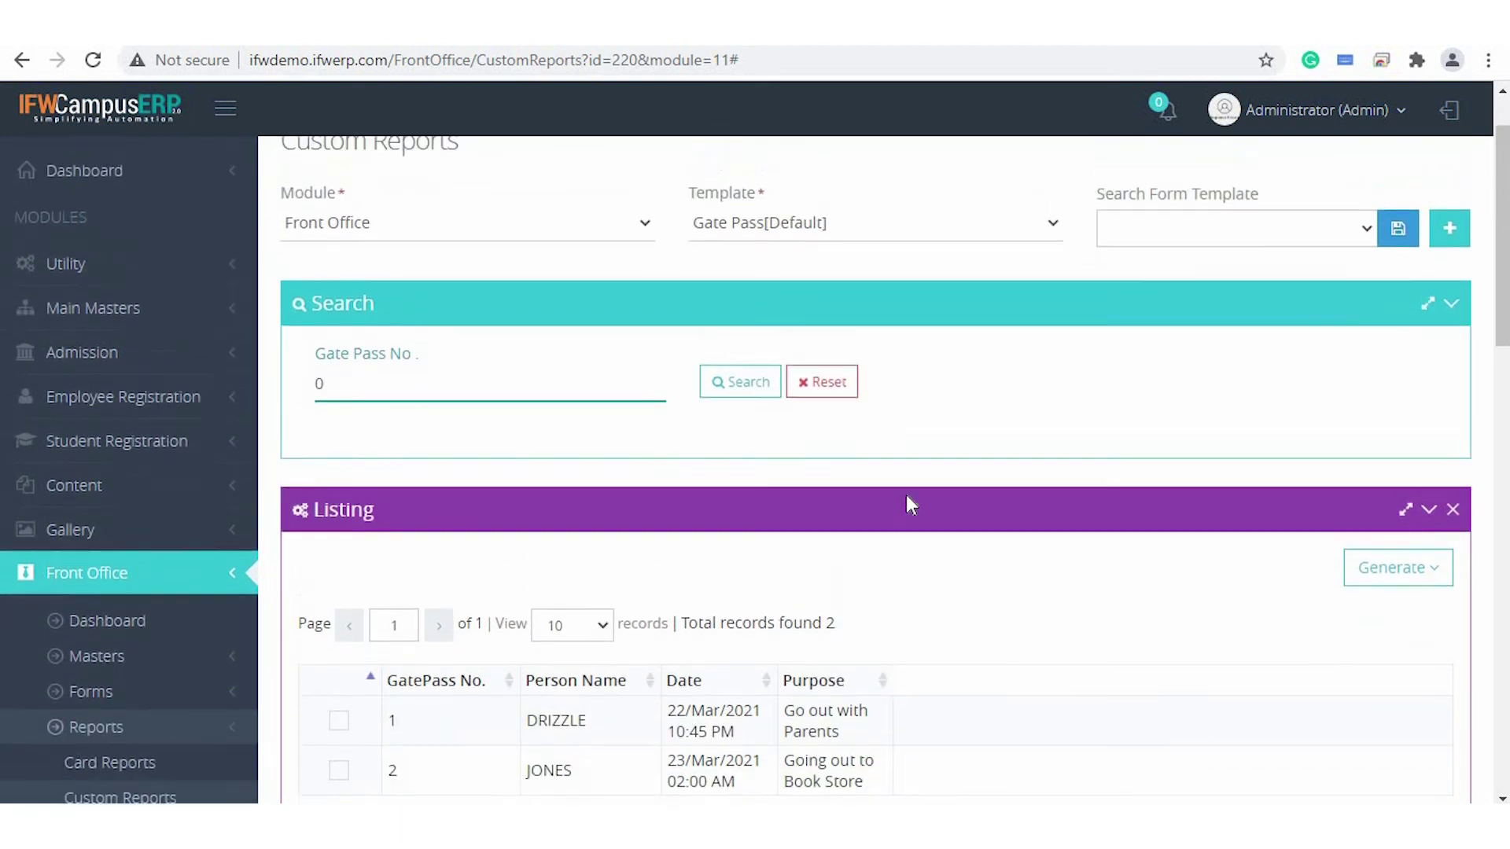
Generate the print version of the listed gate passes and look through the Insider Gate Pass printout.
scroll(910, 456, "down", 2)
left_click(1432, 442)
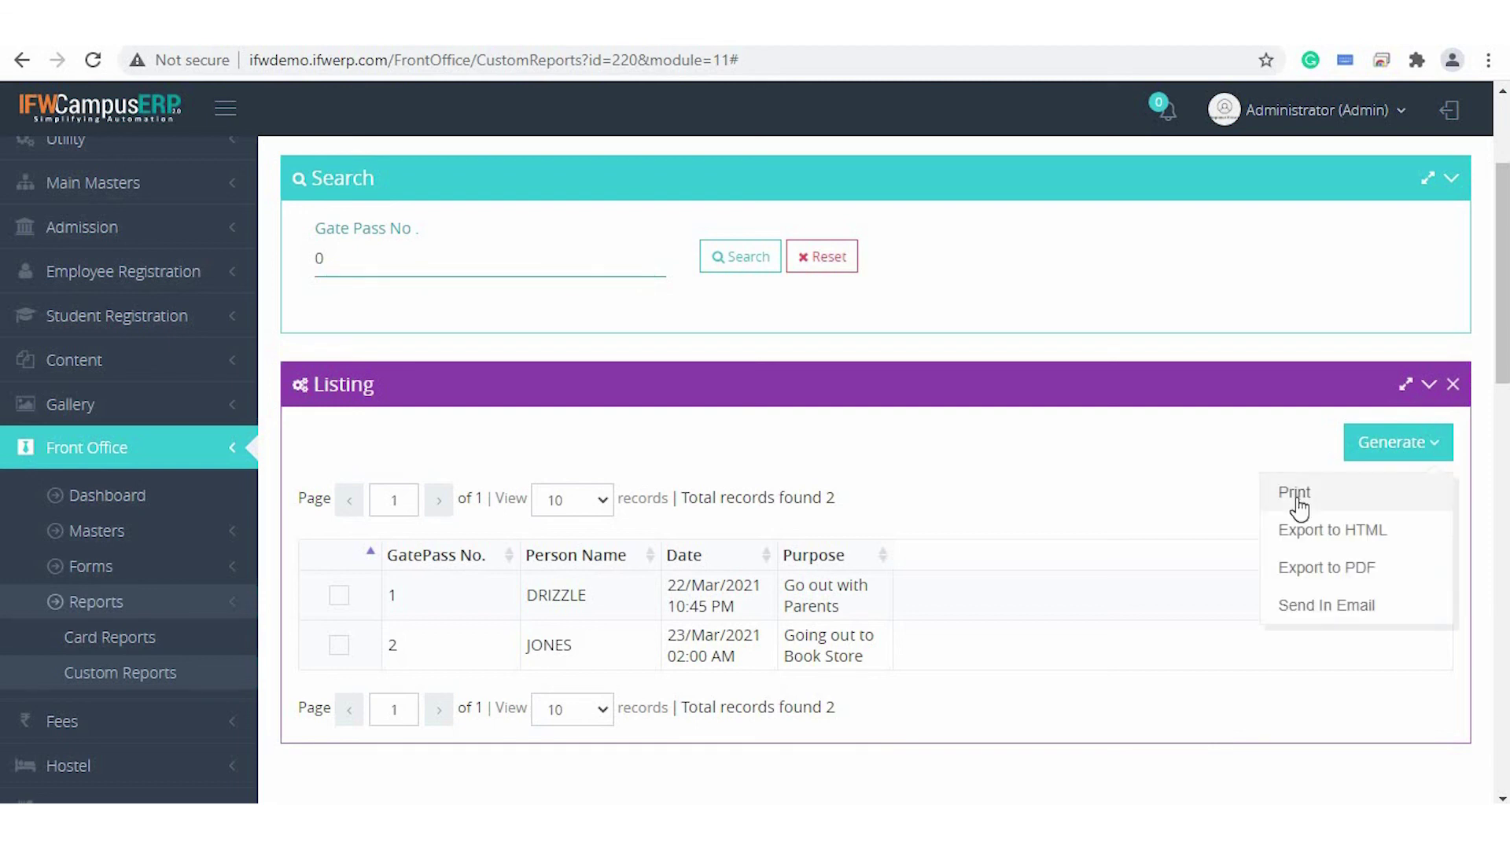
left_click(1298, 503)
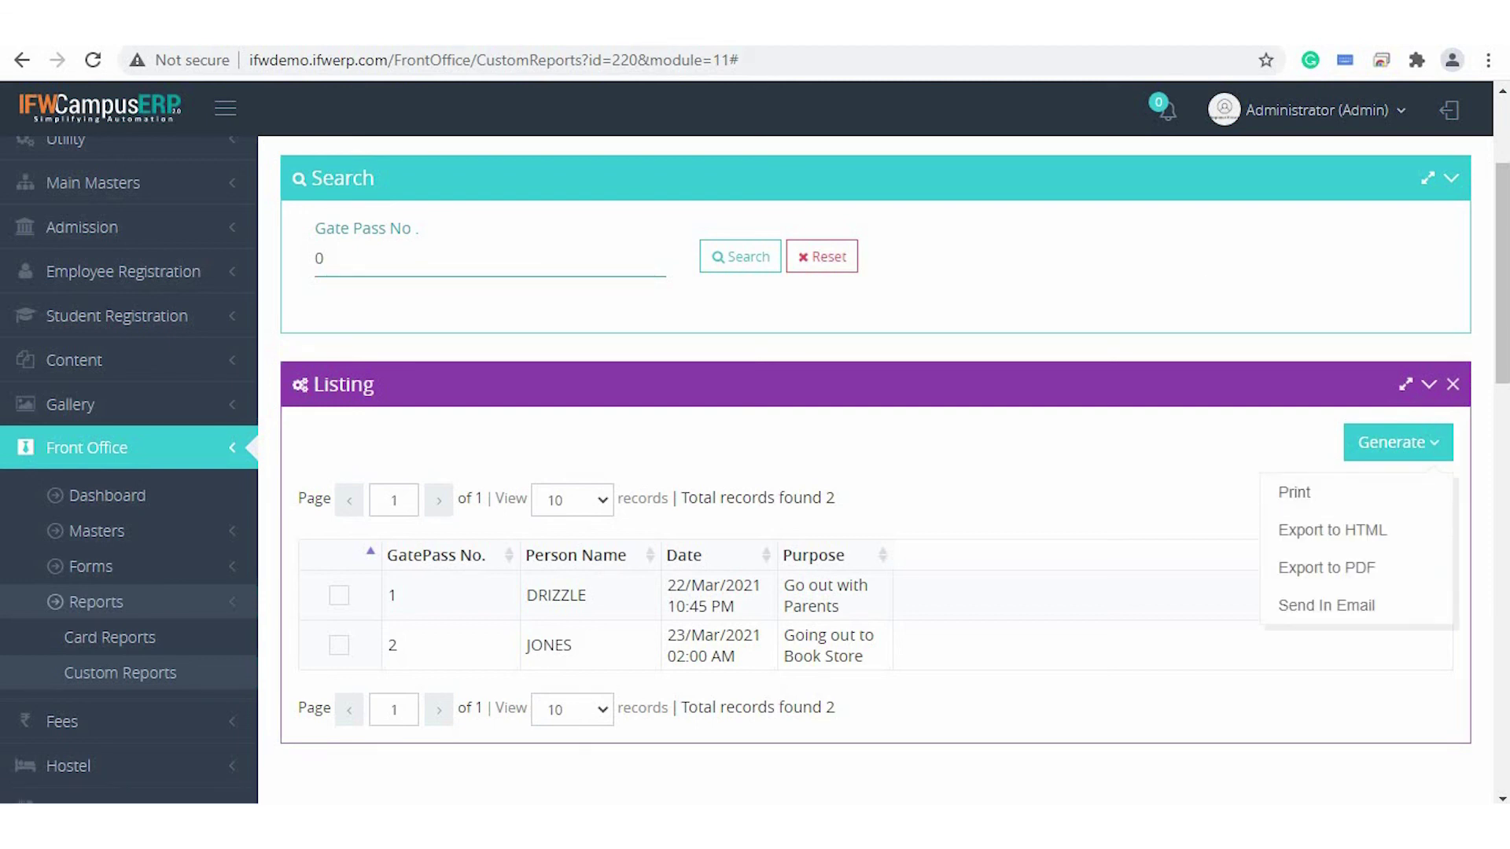
scroll(827, 560, "down", 3)
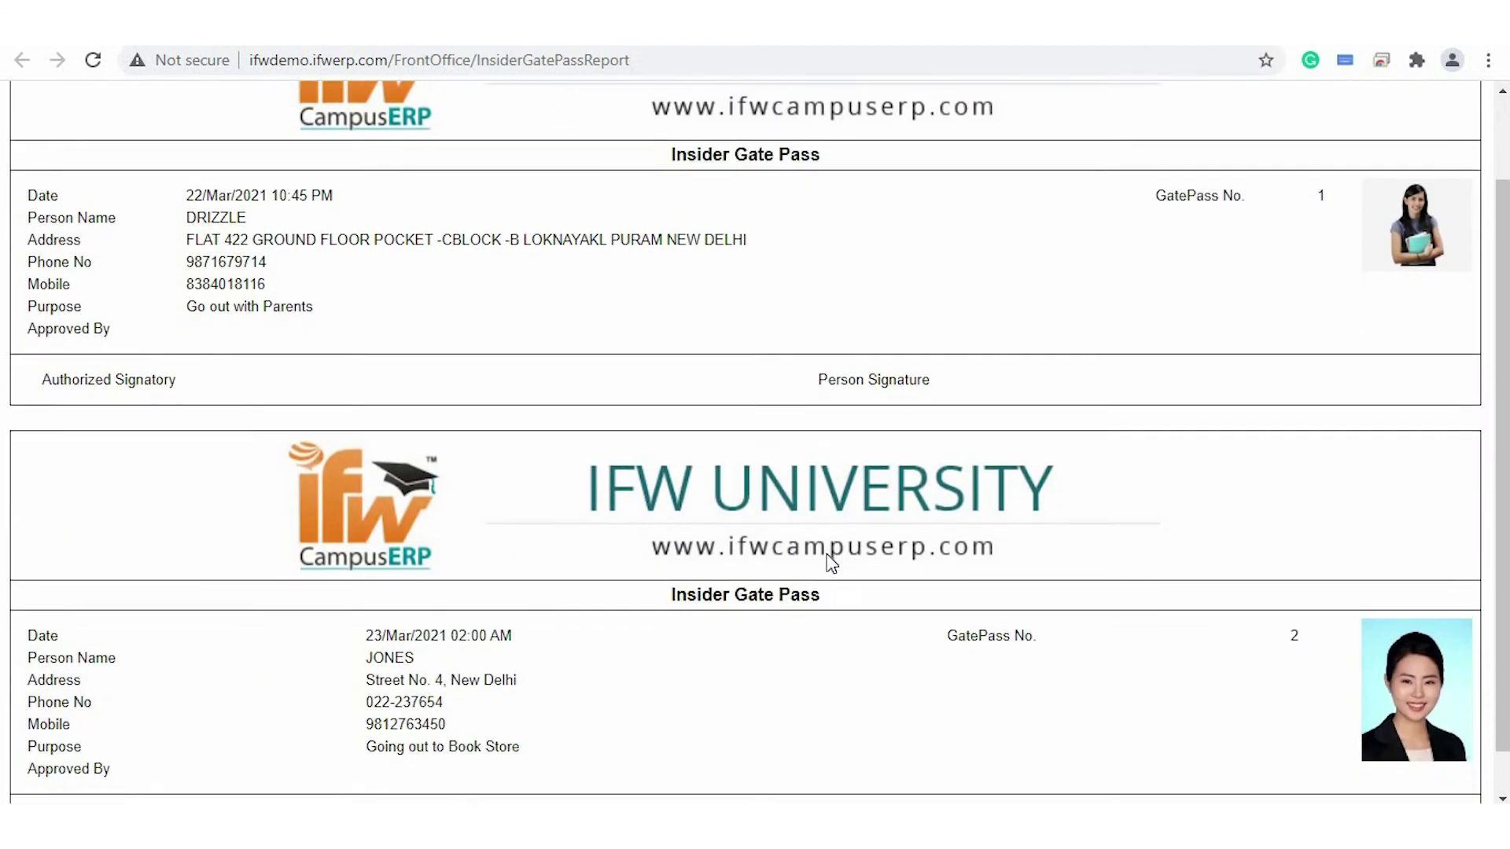
scroll(827, 559, "up", 3)
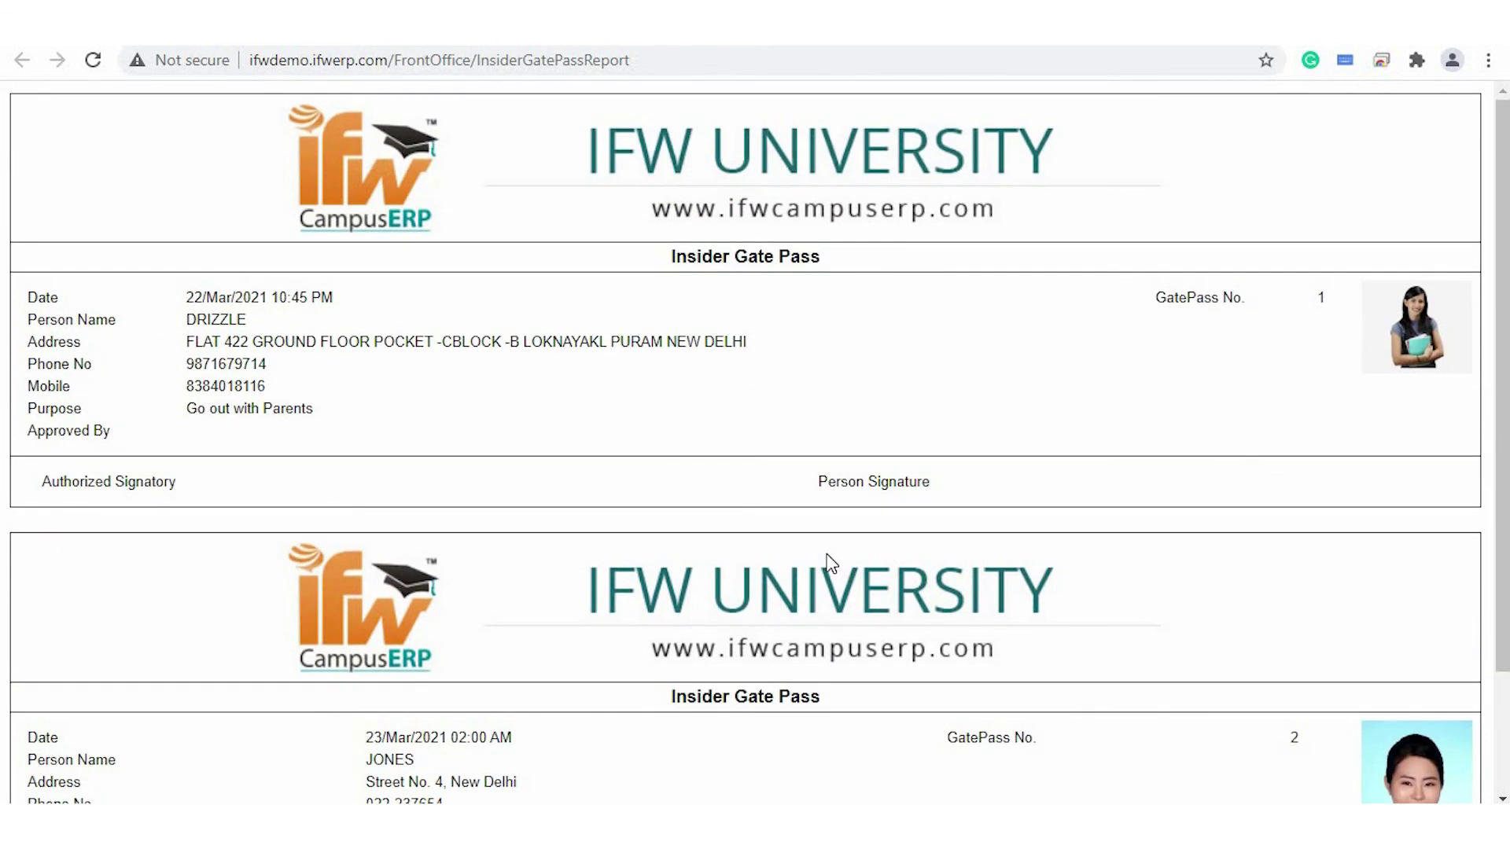
scroll(827, 560, "down", 1)
scroll(1122, 337, "up", 1)
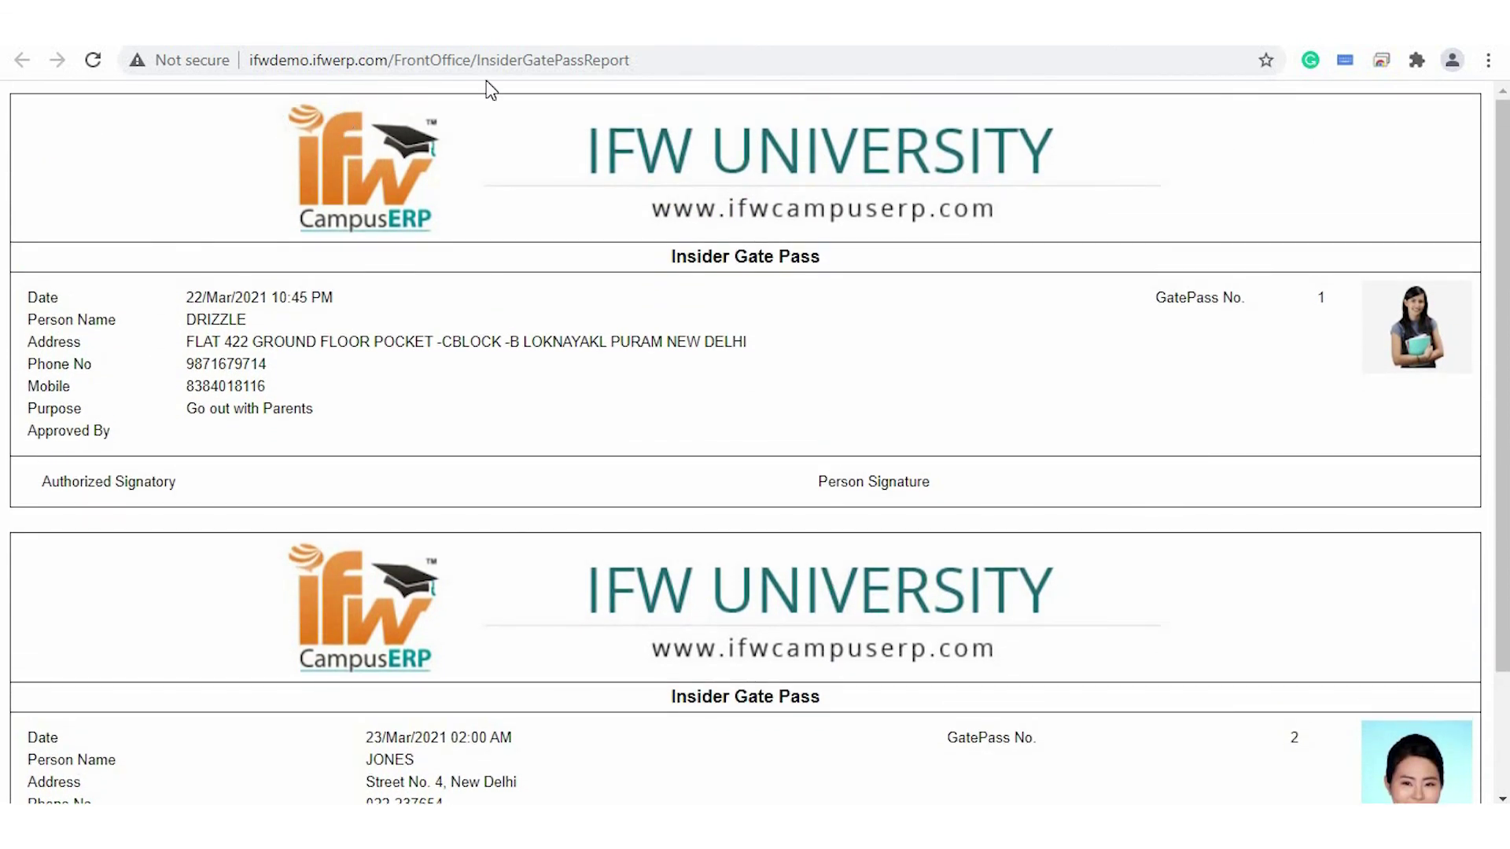